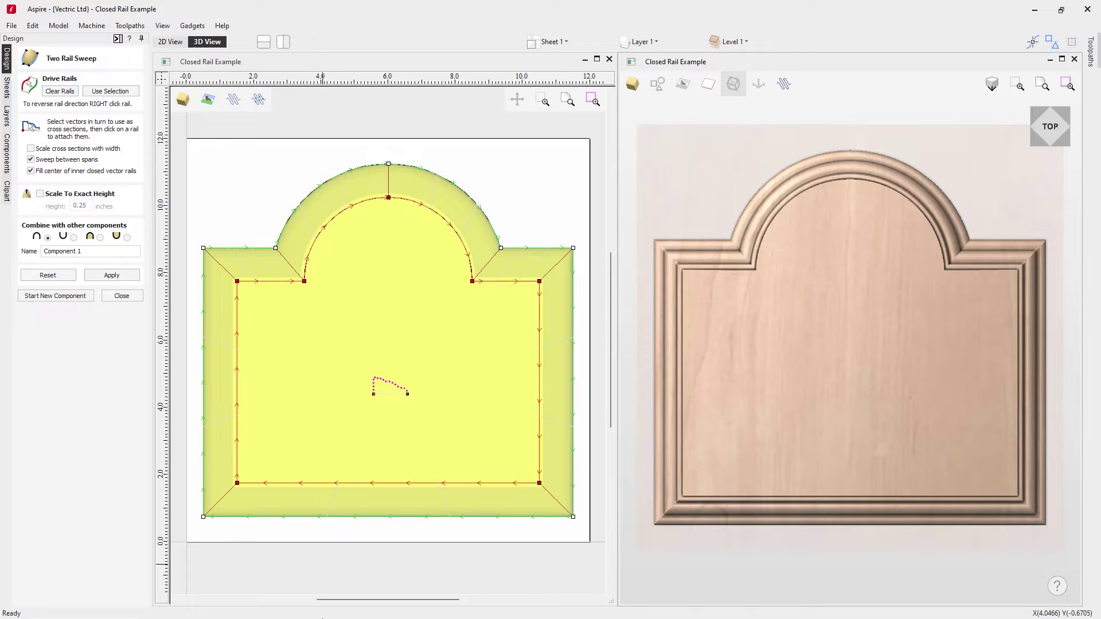
Step: Close the Closed Rail Example job, answer the save prompt and return to the start page
click(12, 26)
click(23, 79)
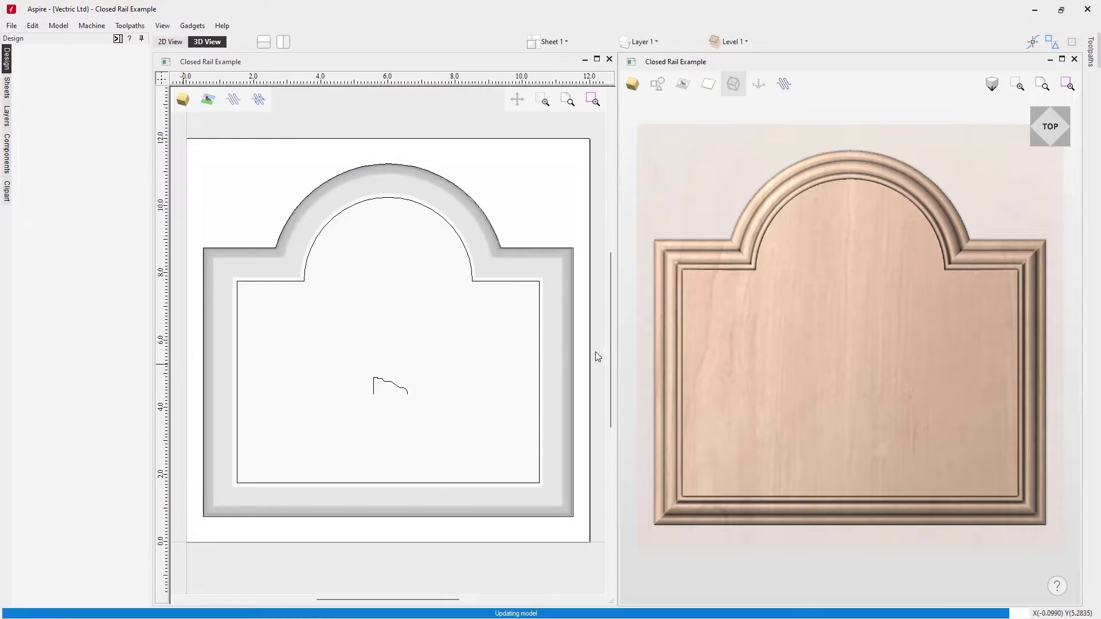
click(551, 339)
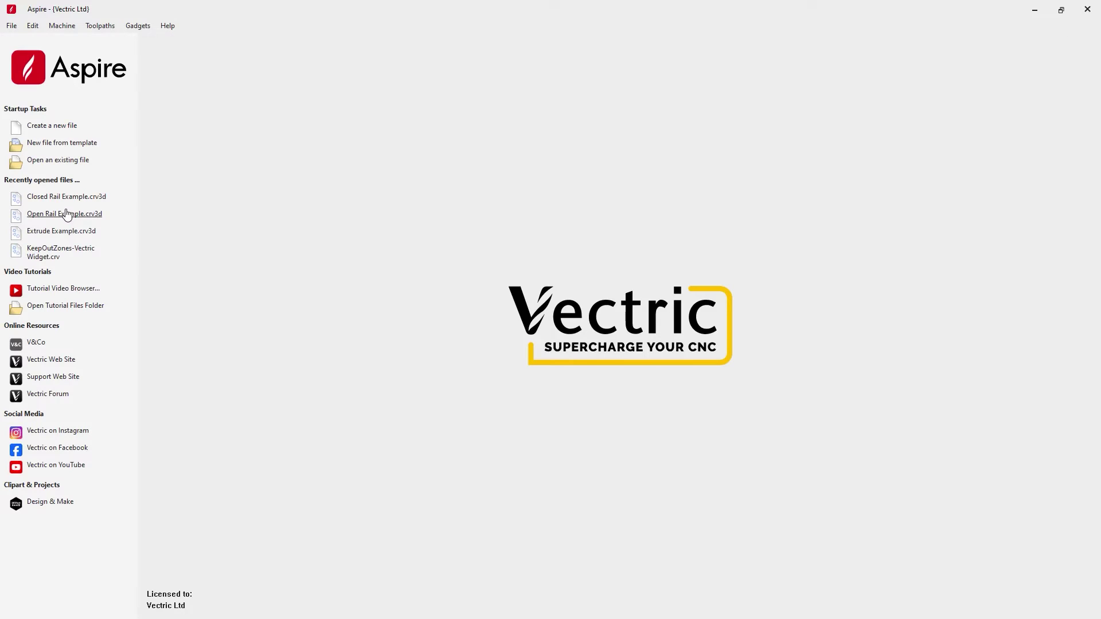
Step: Open Open Rail Example.crv3d, tile 2D and 3D views side by side, and start Two Rail Sweep
click(74, 214)
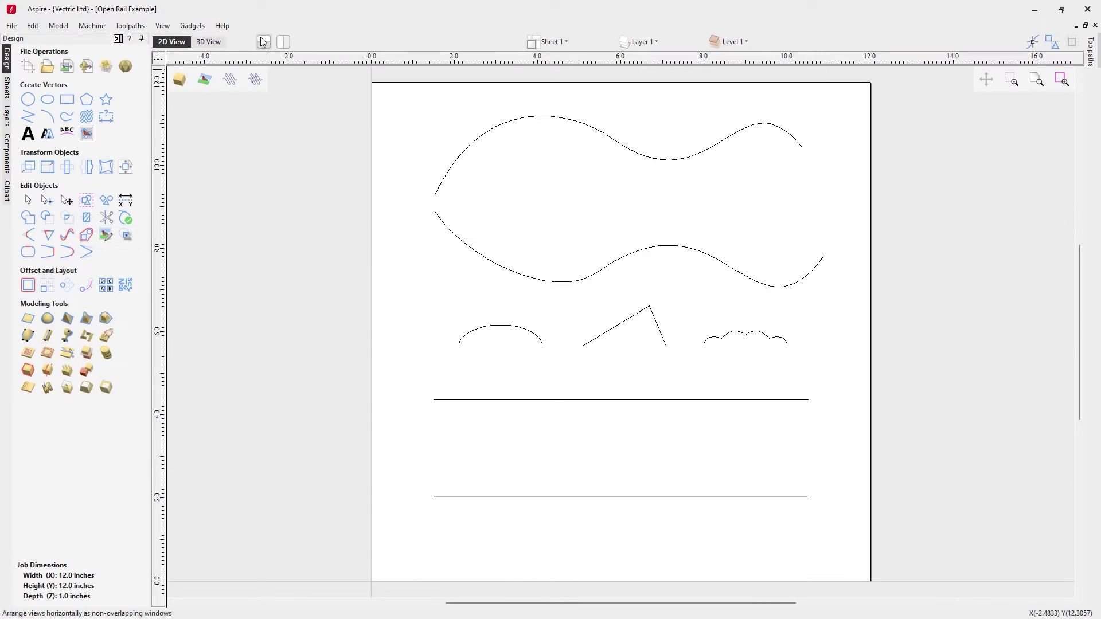
click(281, 42)
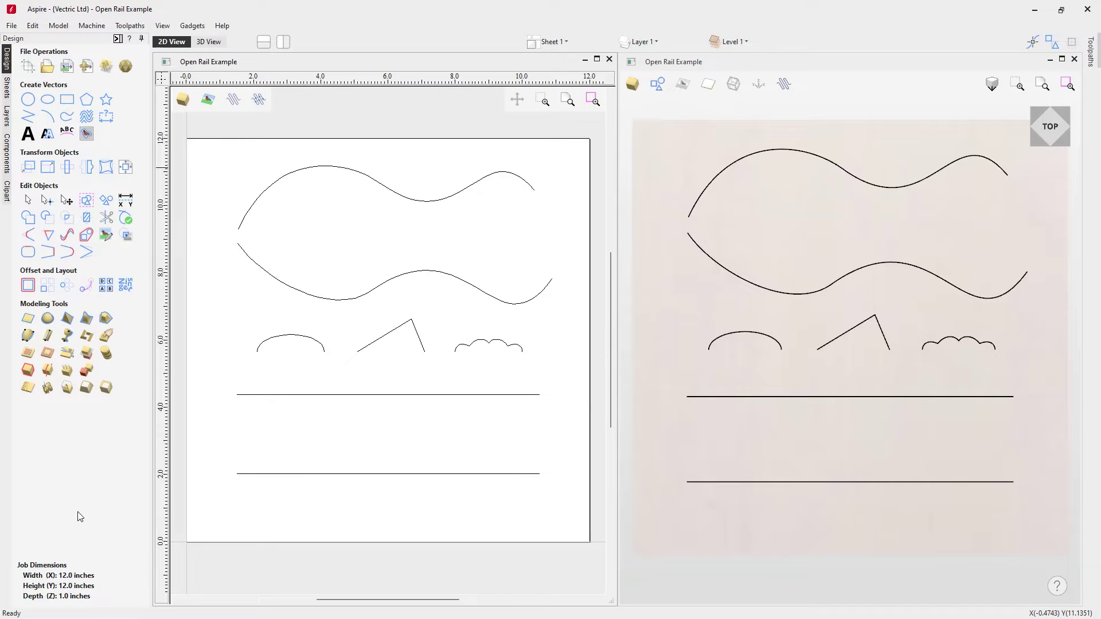
click(27, 339)
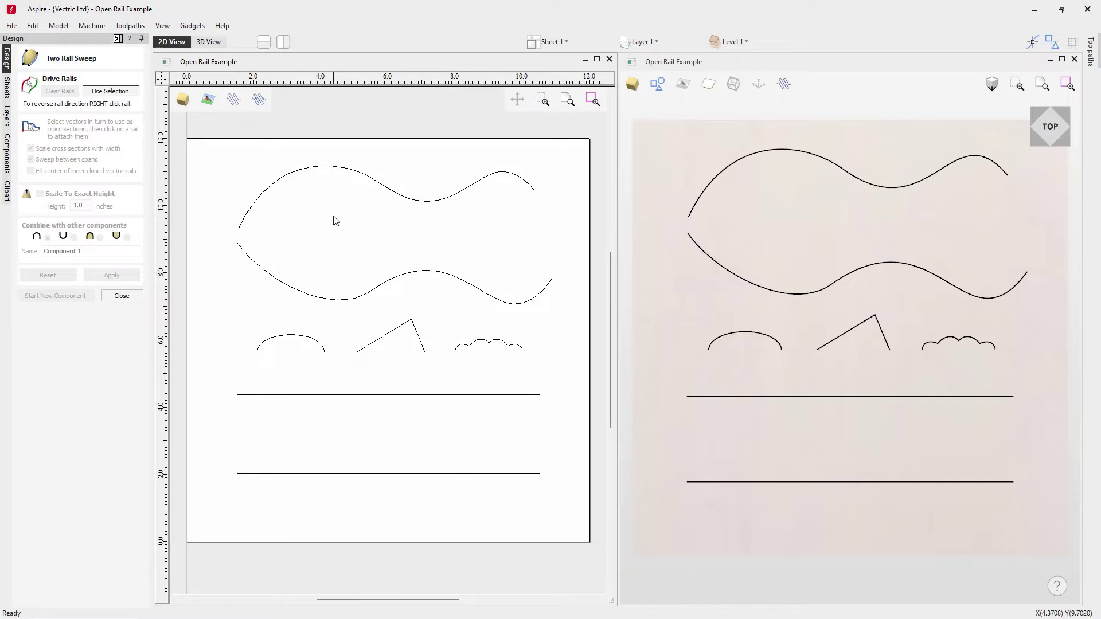
Step: Sweep the small arch profile between the upper and lower wavy rails into a raised shape
click(340, 171)
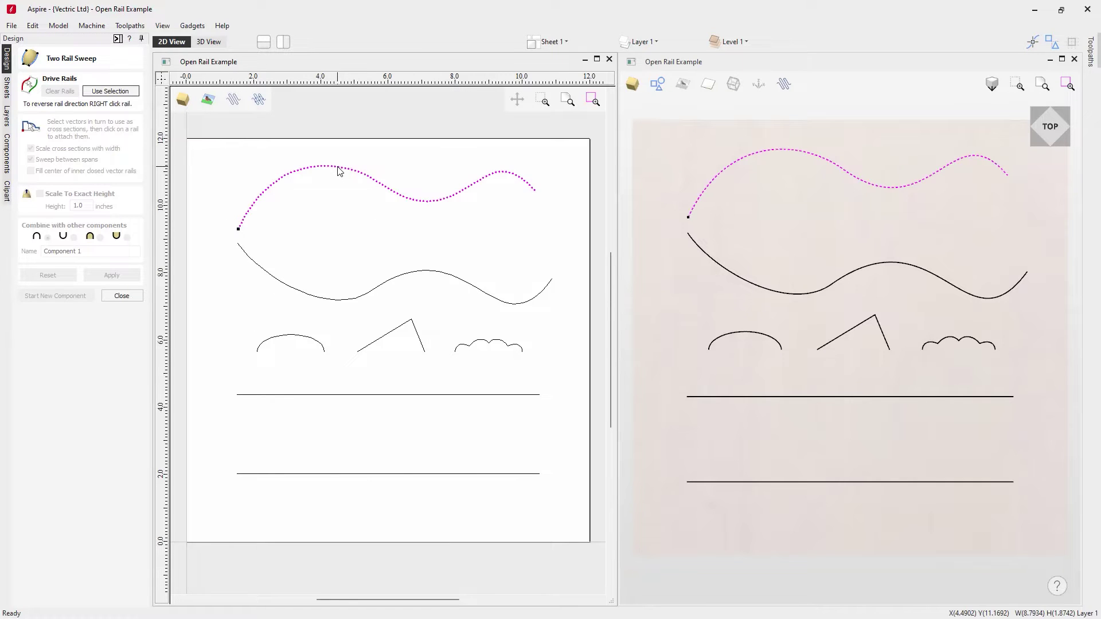
shift+click(335, 300)
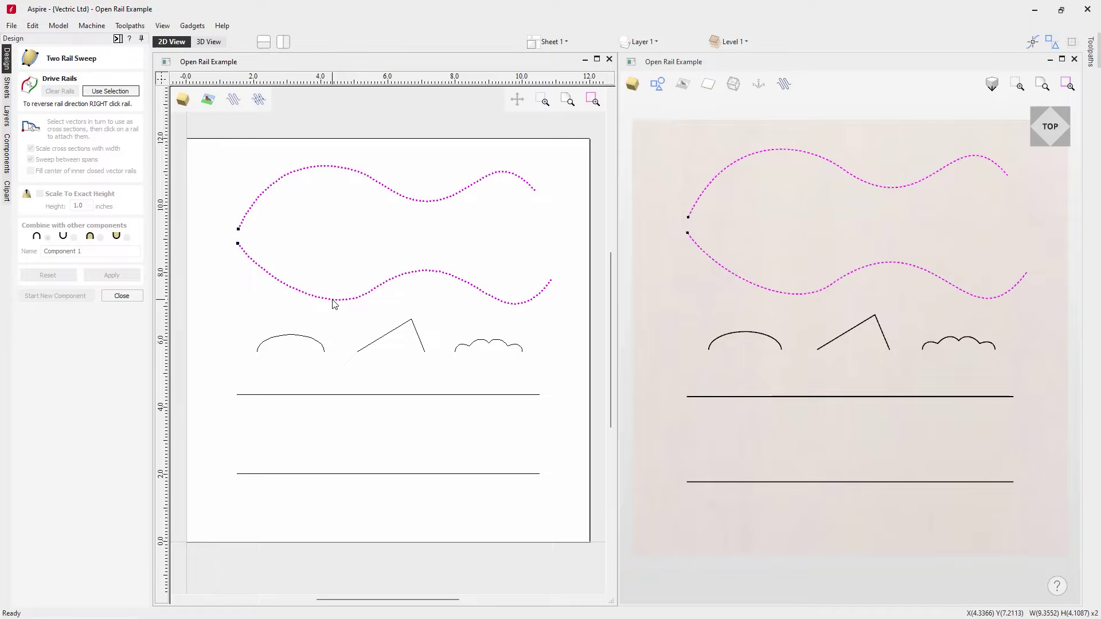
click(105, 94)
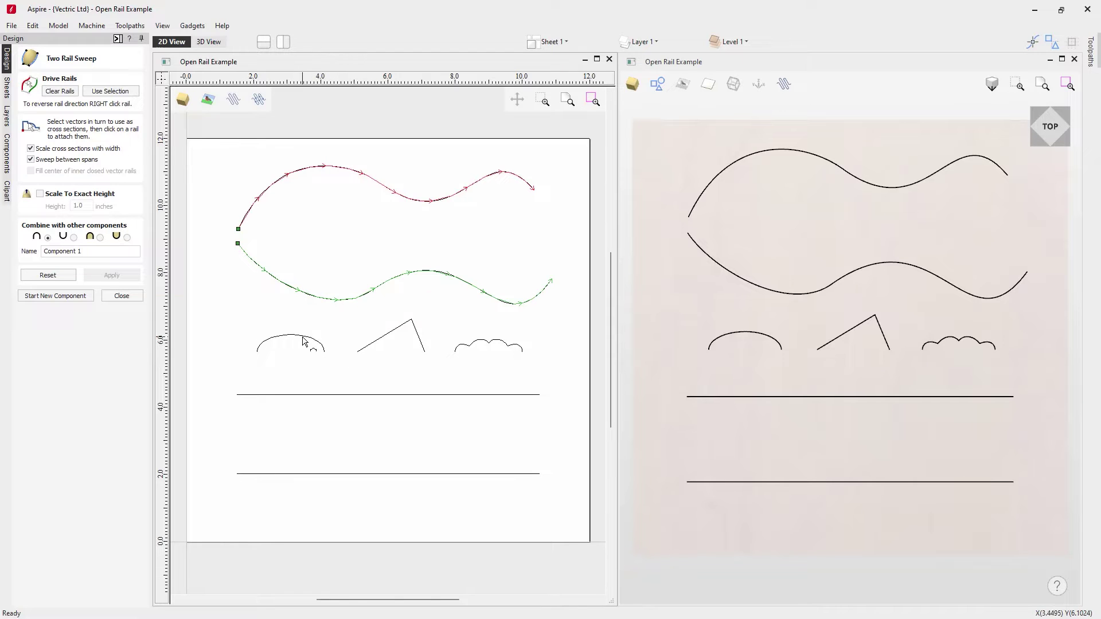
click(276, 342)
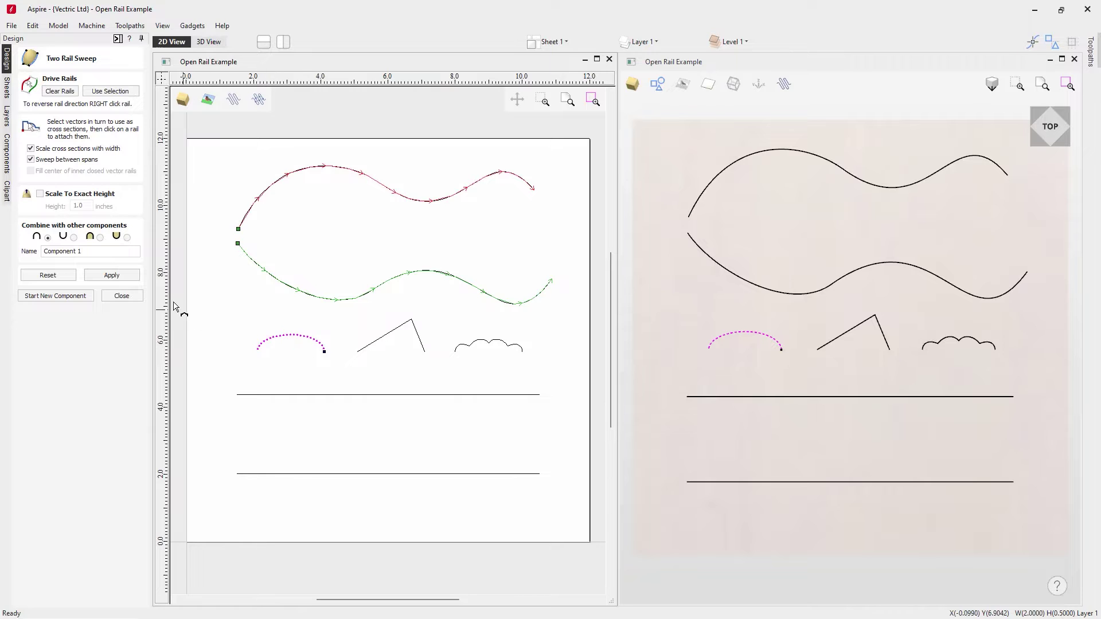
click(112, 276)
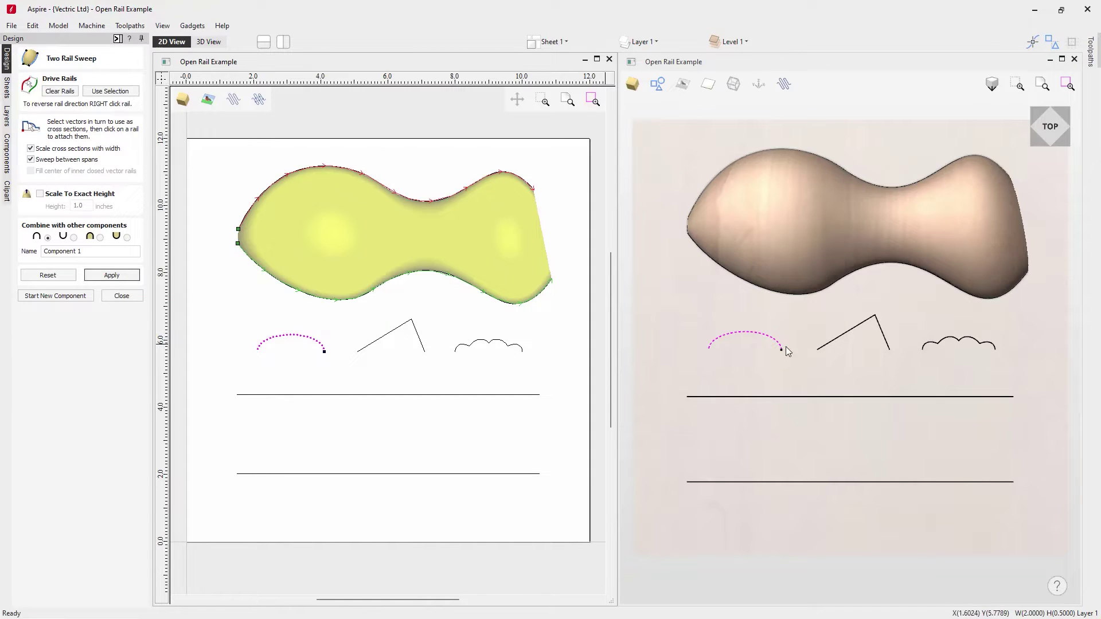
drag(710, 519, 798, 410)
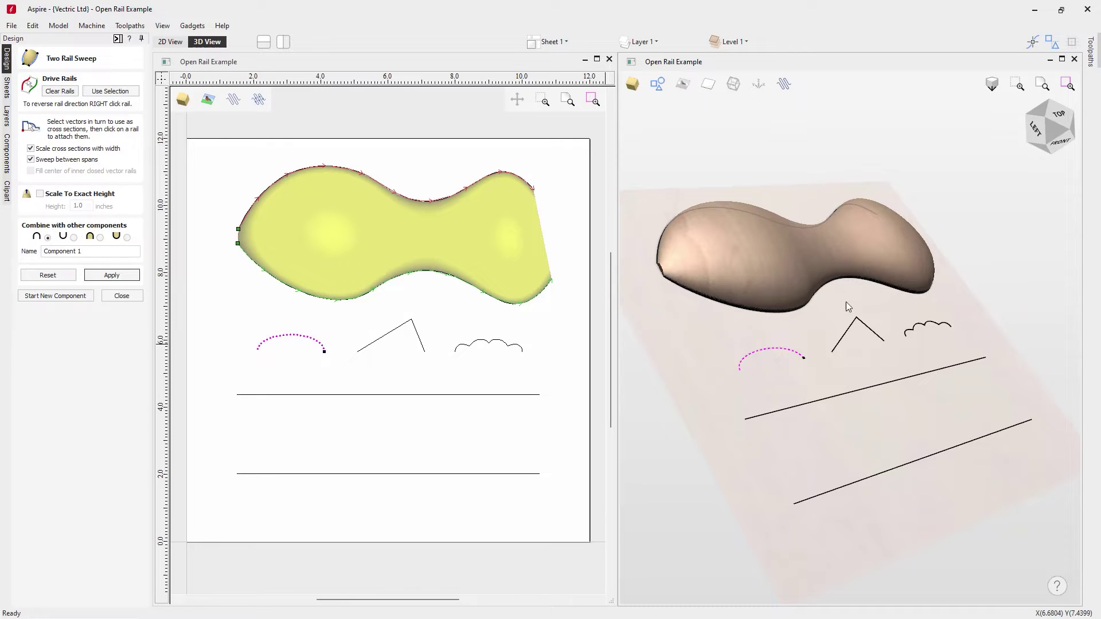
click(1057, 116)
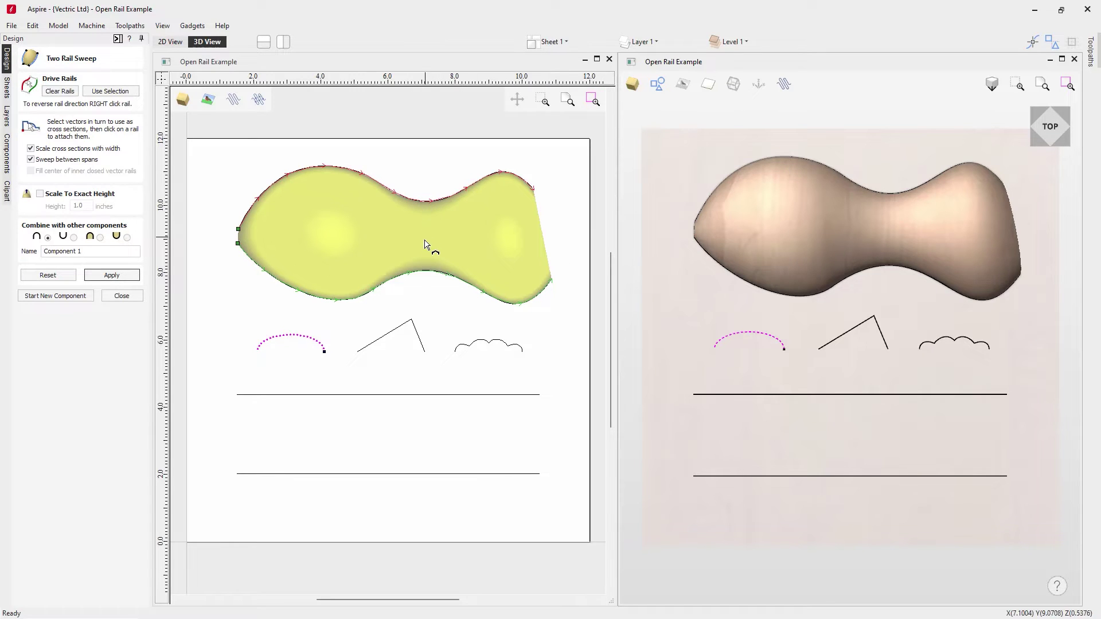
drag(782, 404, 633, 262)
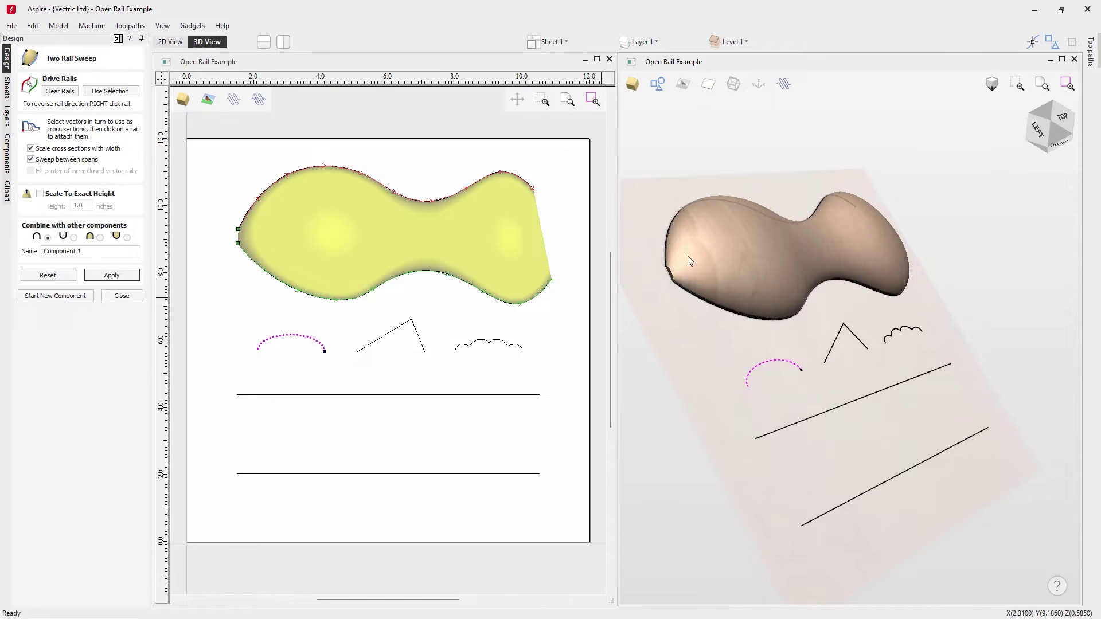
click(1068, 126)
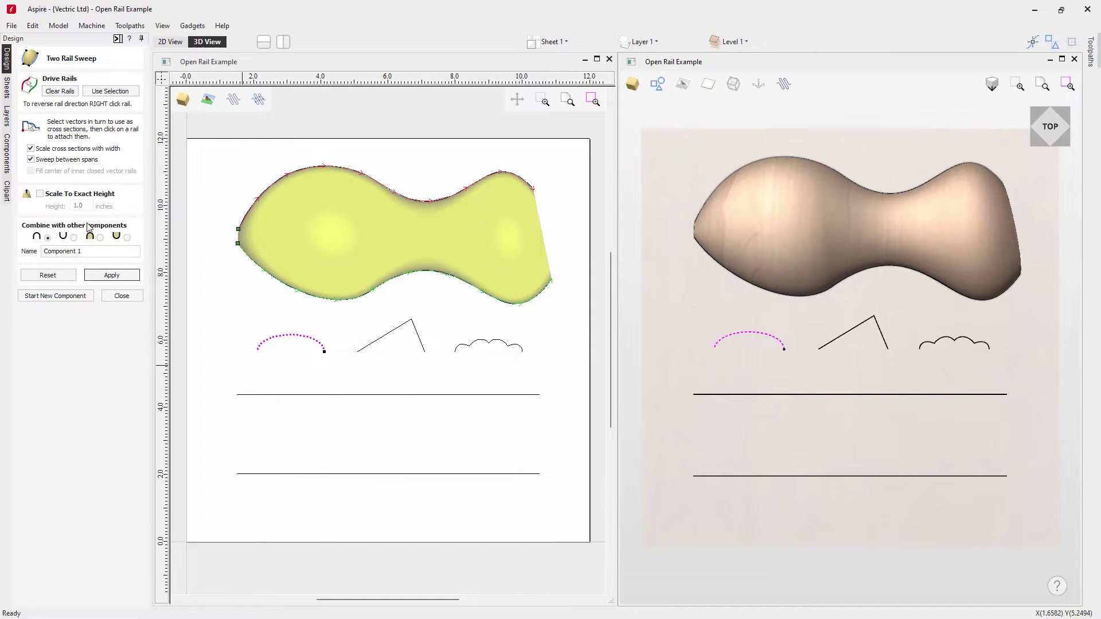
Step: Name the swept component 'Sweep', apply it and close the Two Rail Sweep form
triple_click(63, 251)
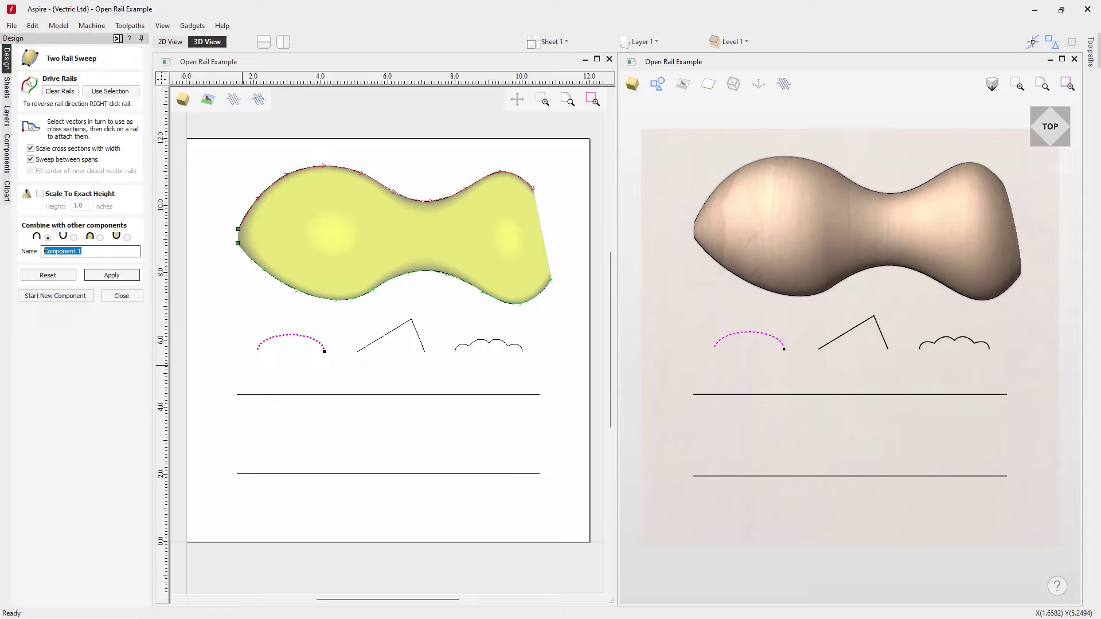
text(Sweep)
click(114, 275)
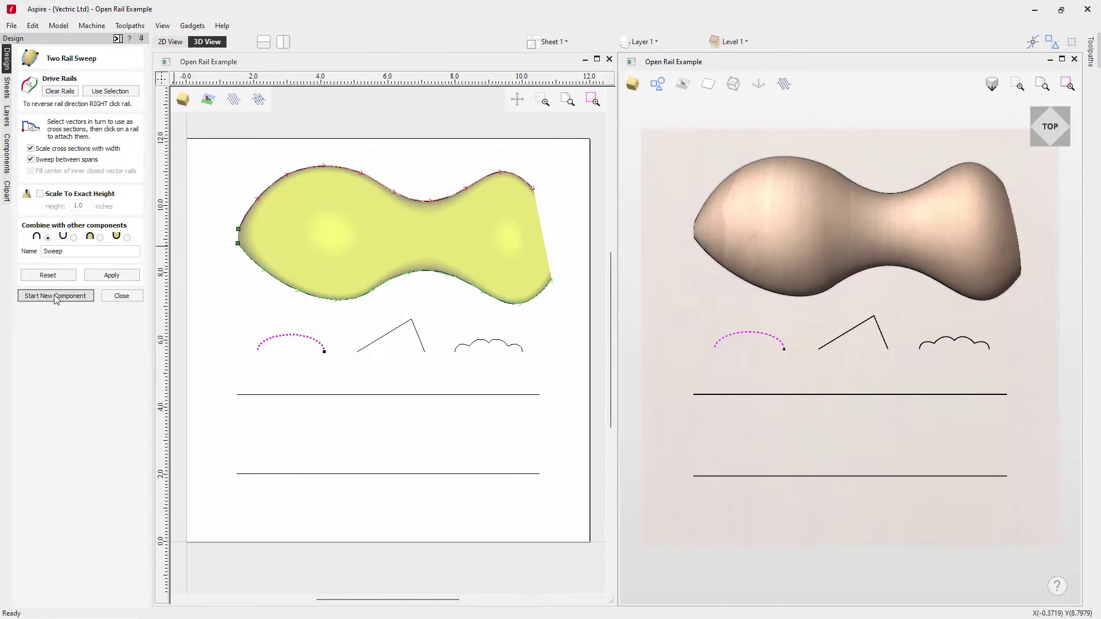
click(128, 296)
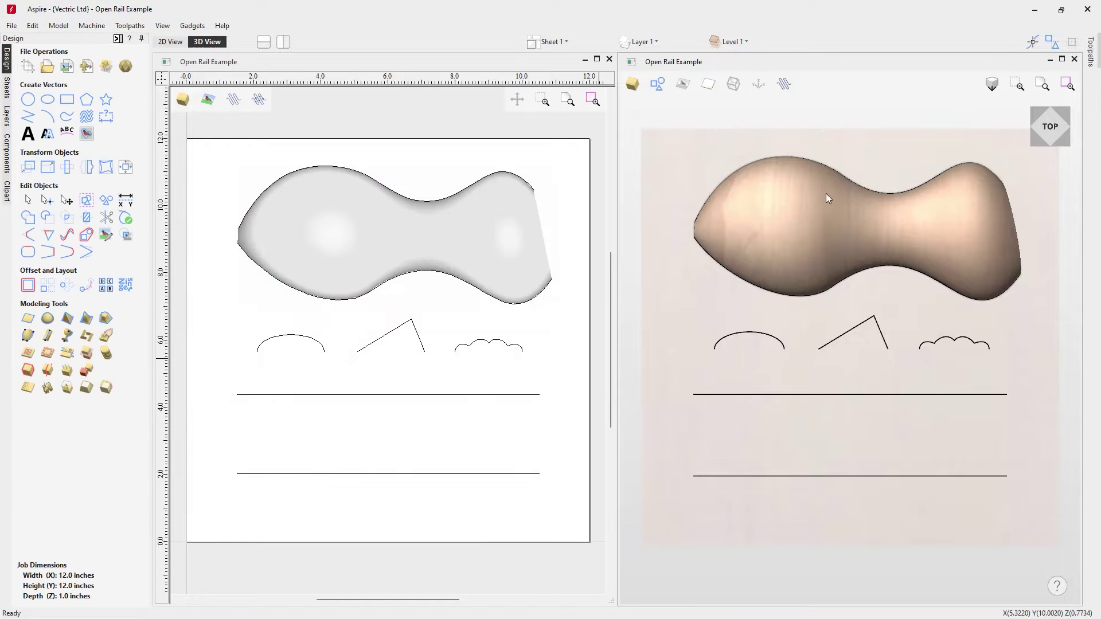
Step: Move the swept component down the sheet and rotate it to a tilted angle
click(427, 467)
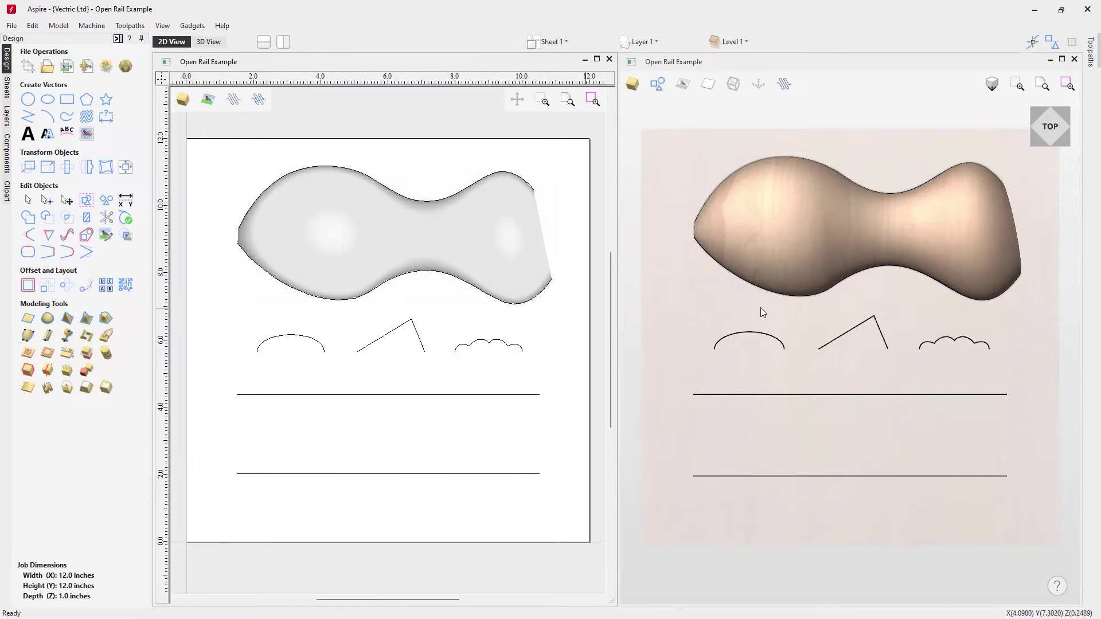
click(421, 223)
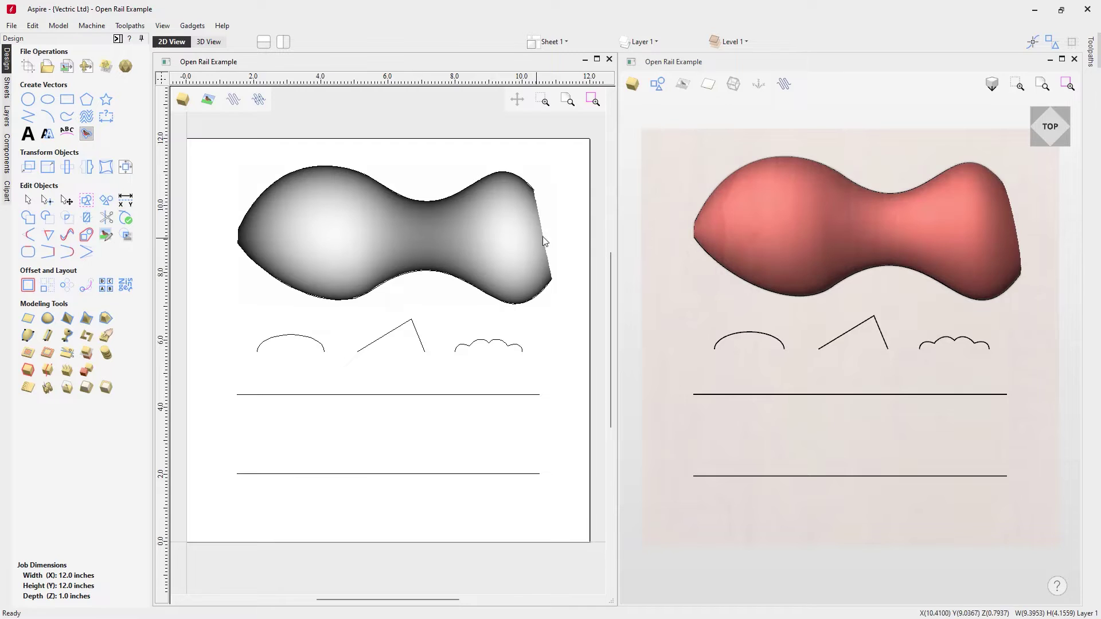
click(802, 217)
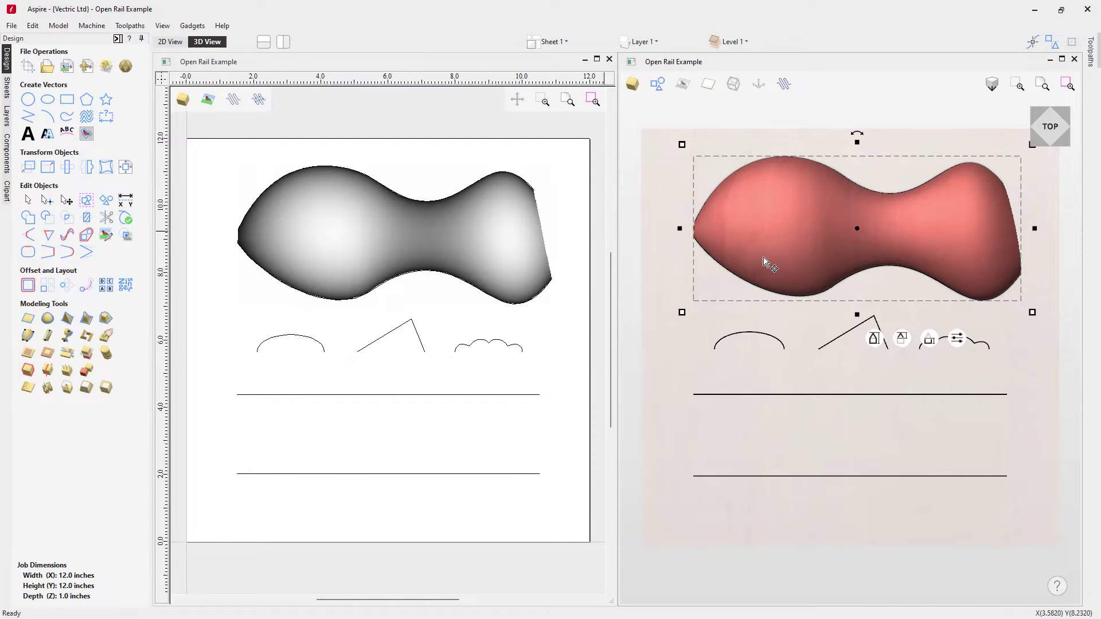
drag(796, 234, 785, 462)
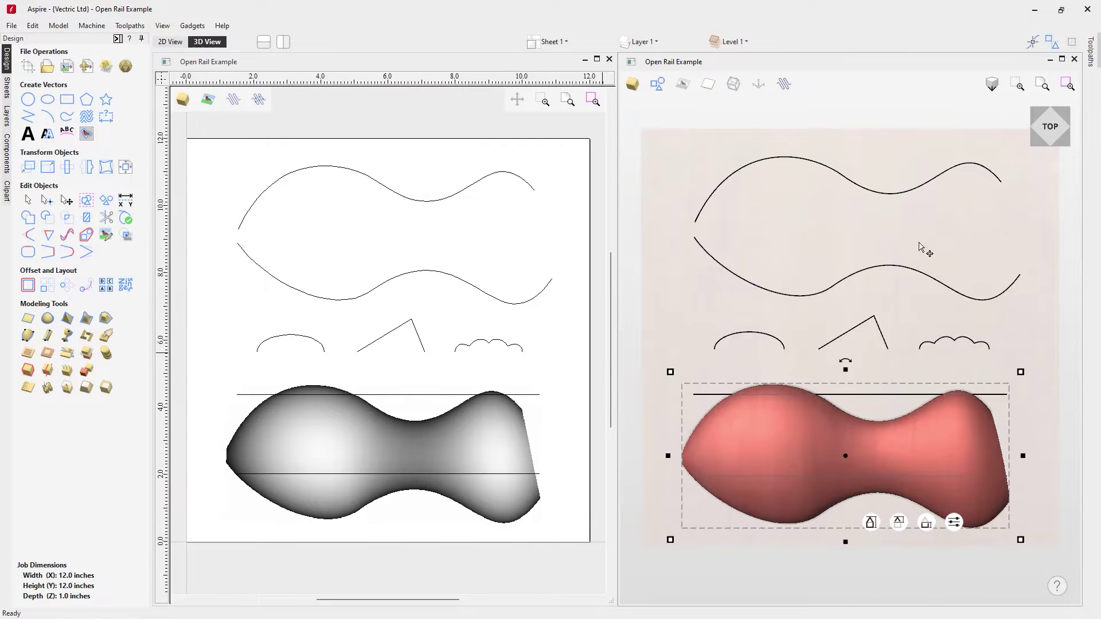
drag(844, 361, 812, 368)
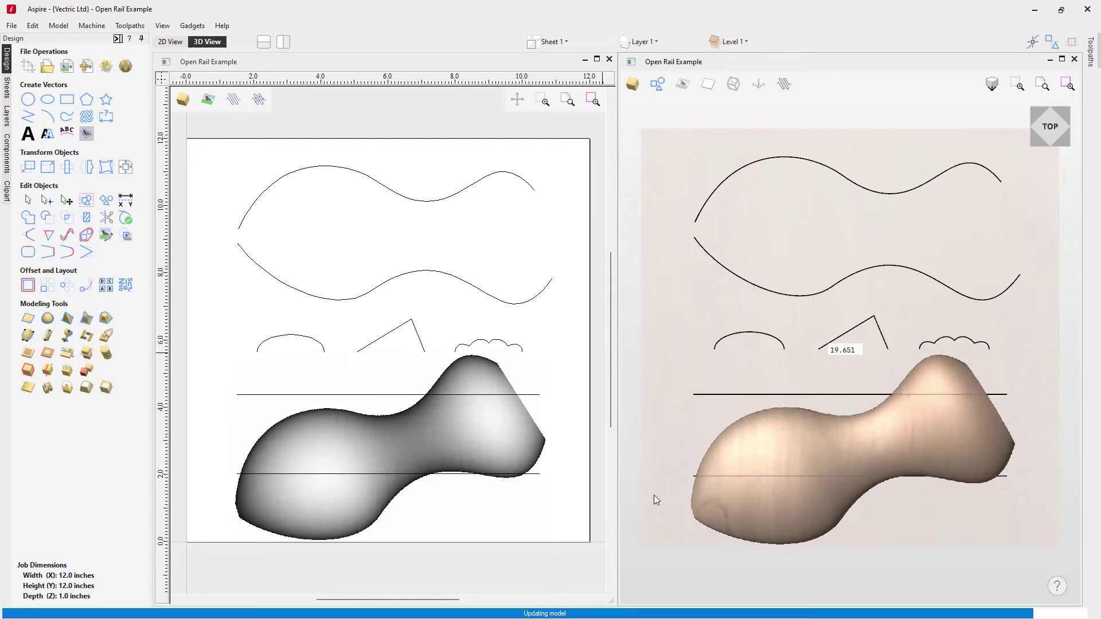
Step: Delete the rotated swept component, leaving only the rail and profile curves
click(487, 429)
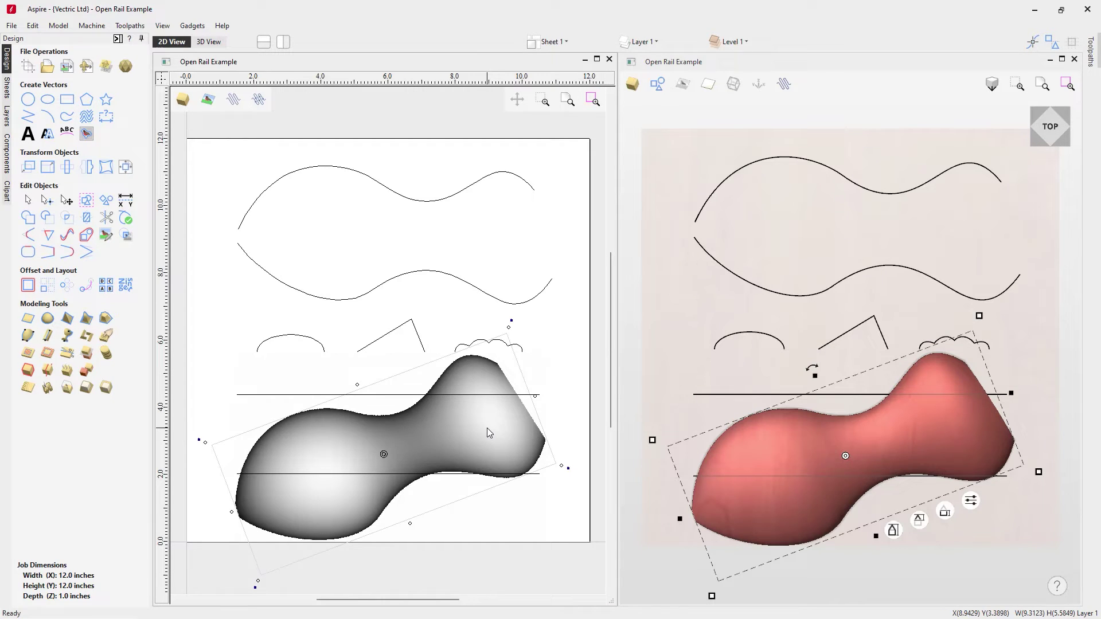
key(Delete)
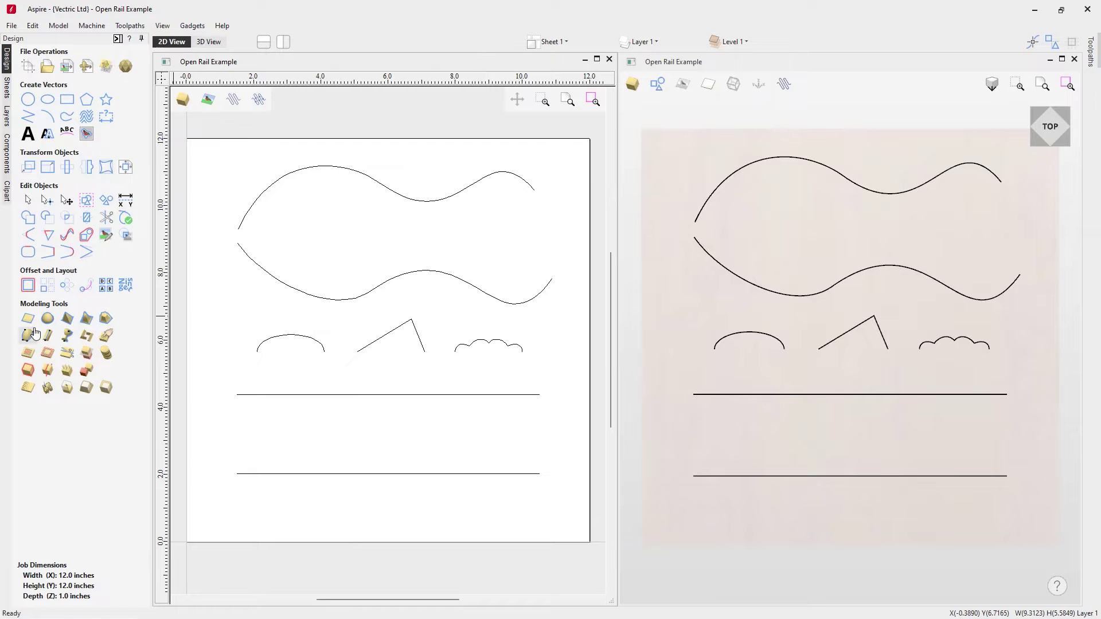
click(28, 335)
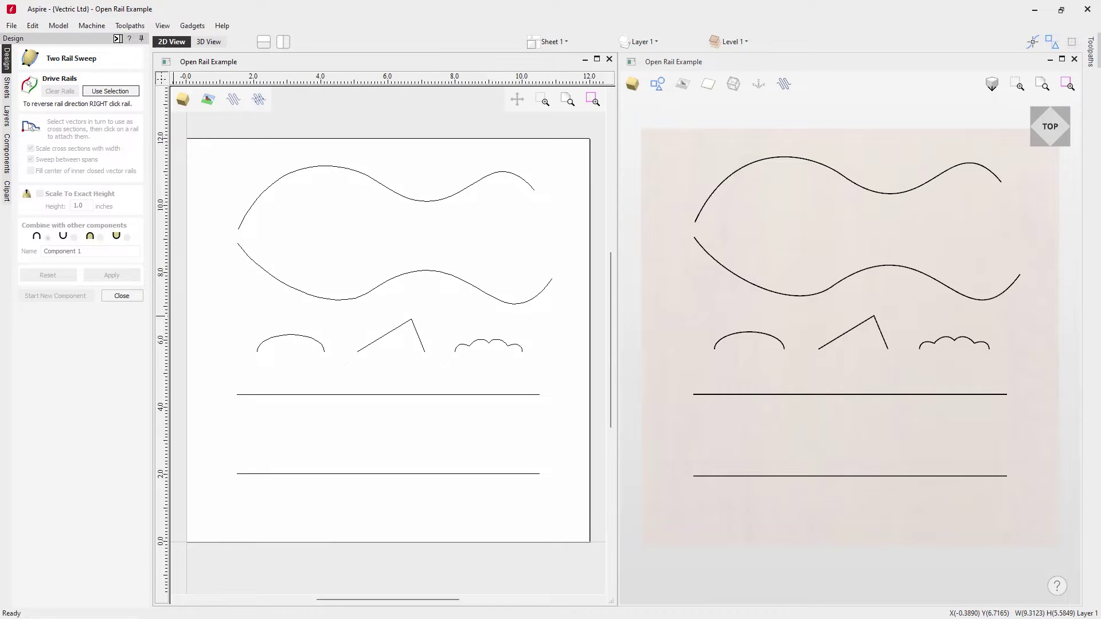
Step: Rebuild the arch sweep between the wavy rails with Scale cross sections with width unticked
click(248, 213)
shift+click(253, 260)
click(110, 90)
click(315, 344)
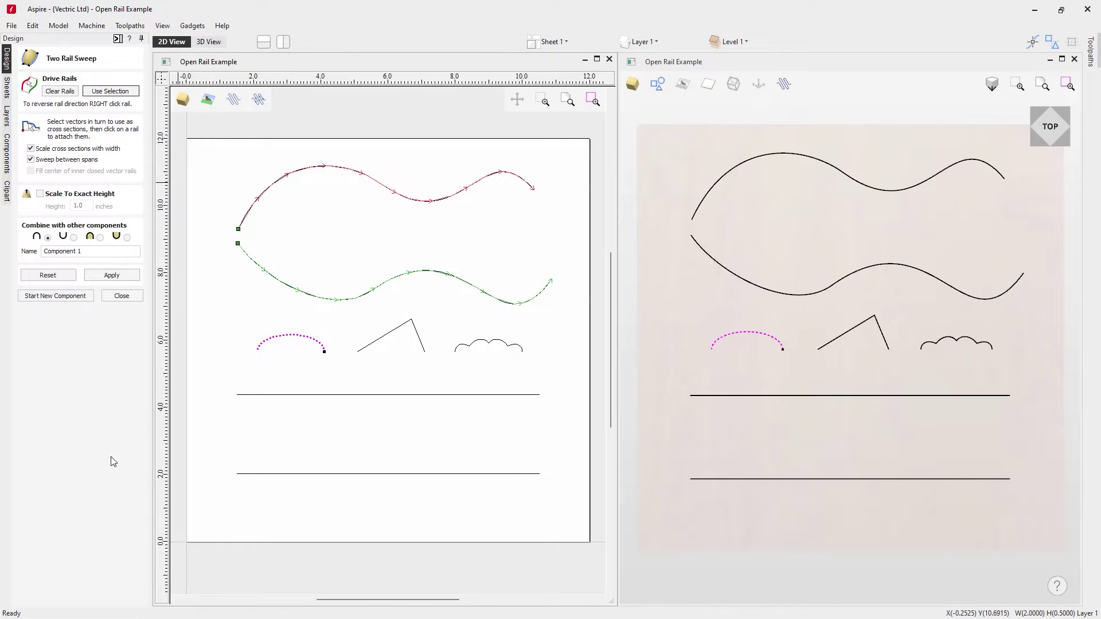
click(126, 277)
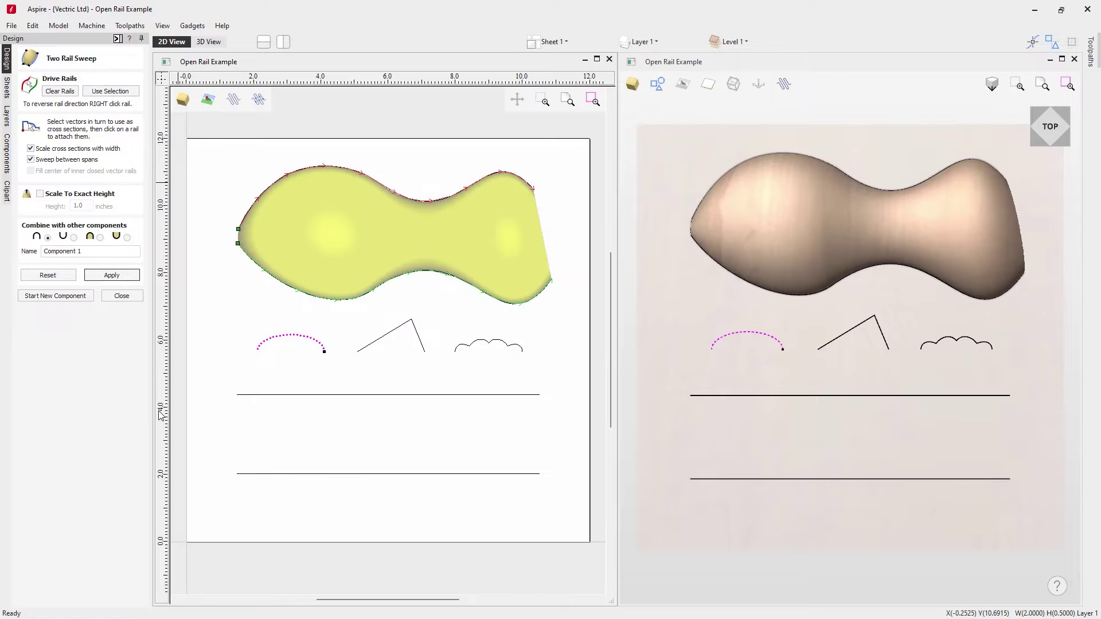
click(31, 149)
drag(676, 555, 807, 448)
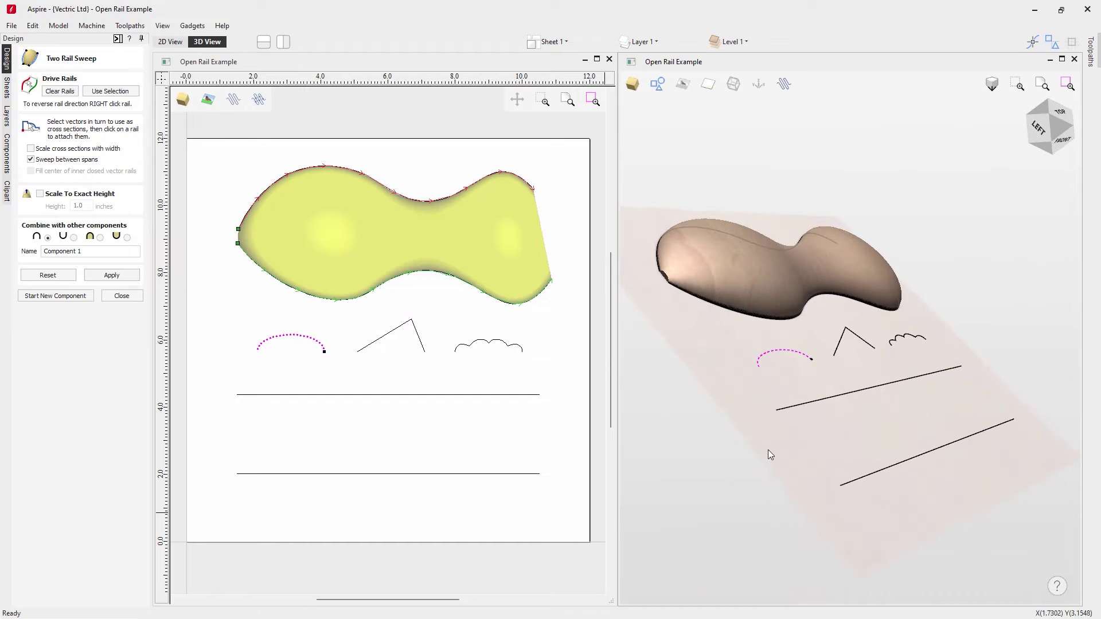
Step: Try a 0.25 inch exact sweep height, then untick it, re-enable width scaling and reapply
click(127, 278)
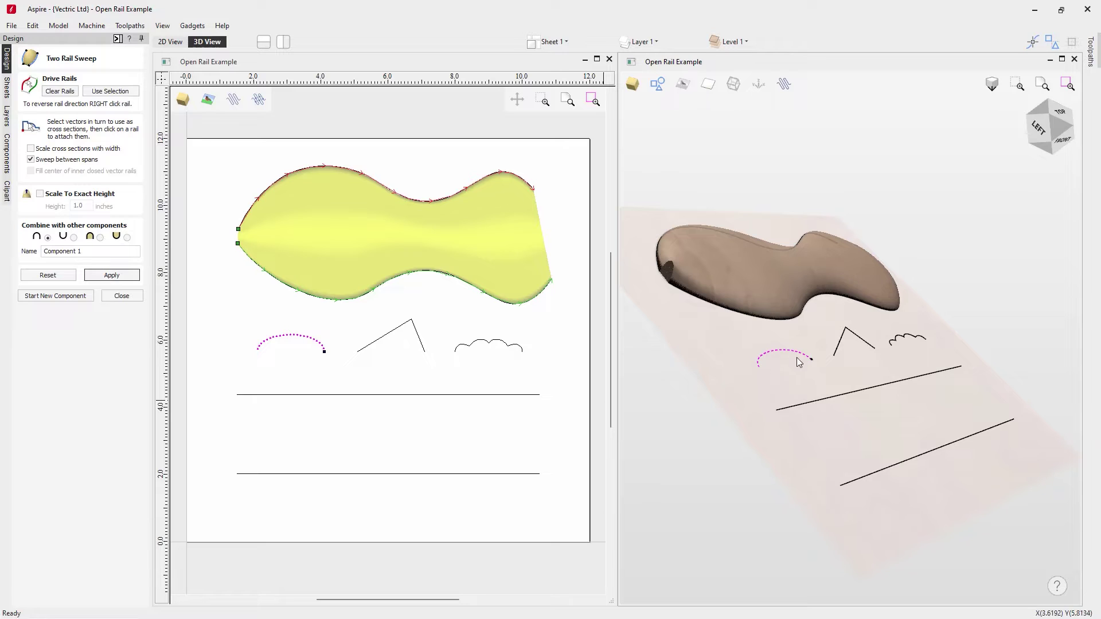
click(40, 194)
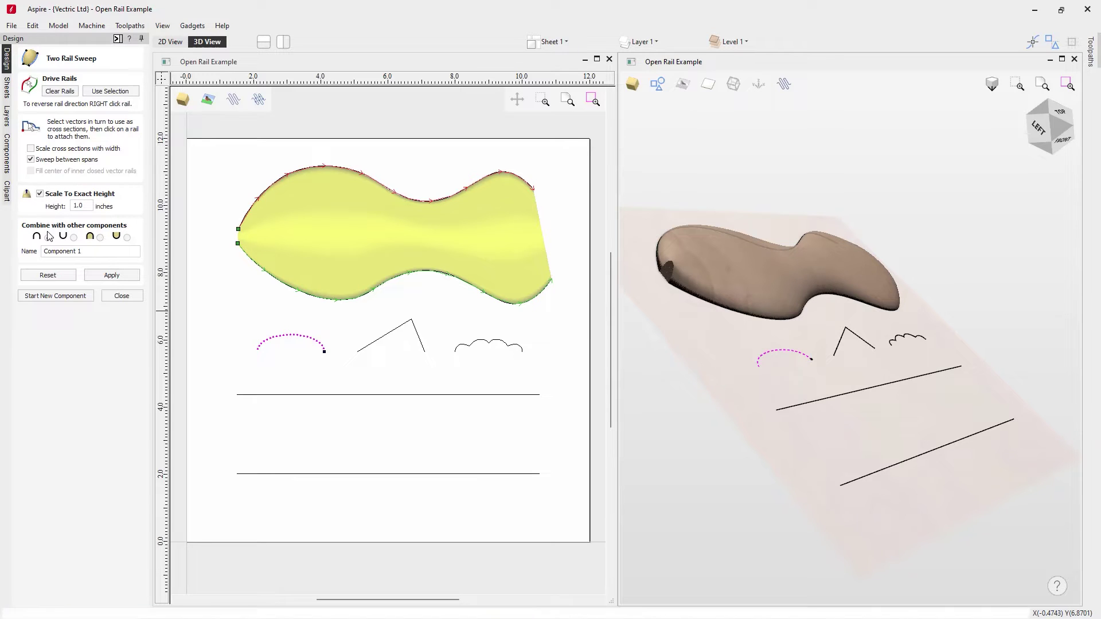
double_click(80, 205)
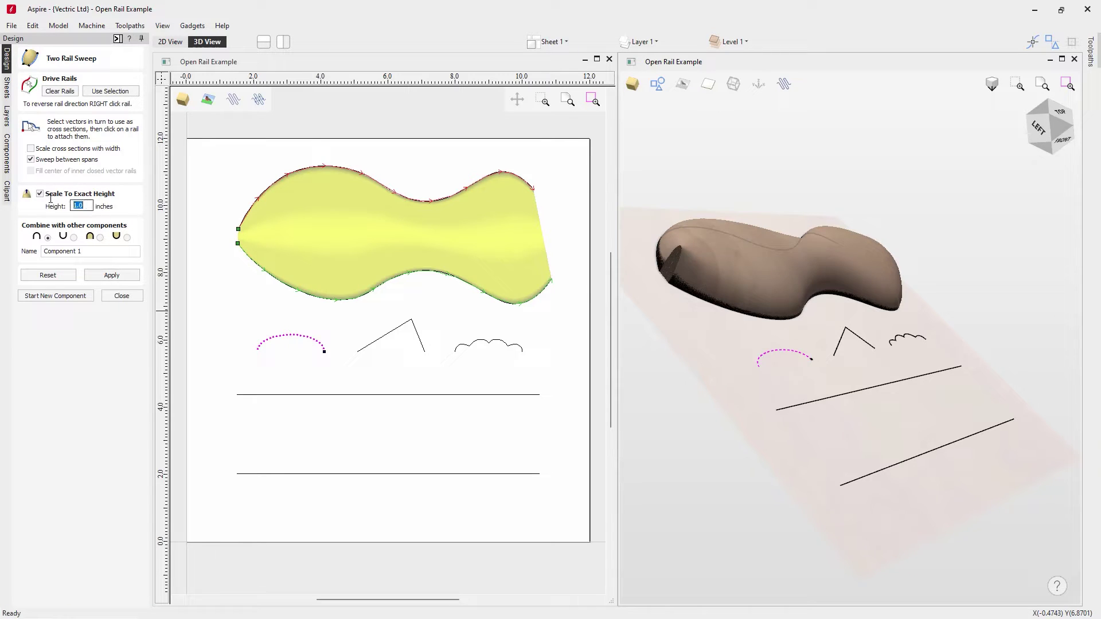
key(Return)
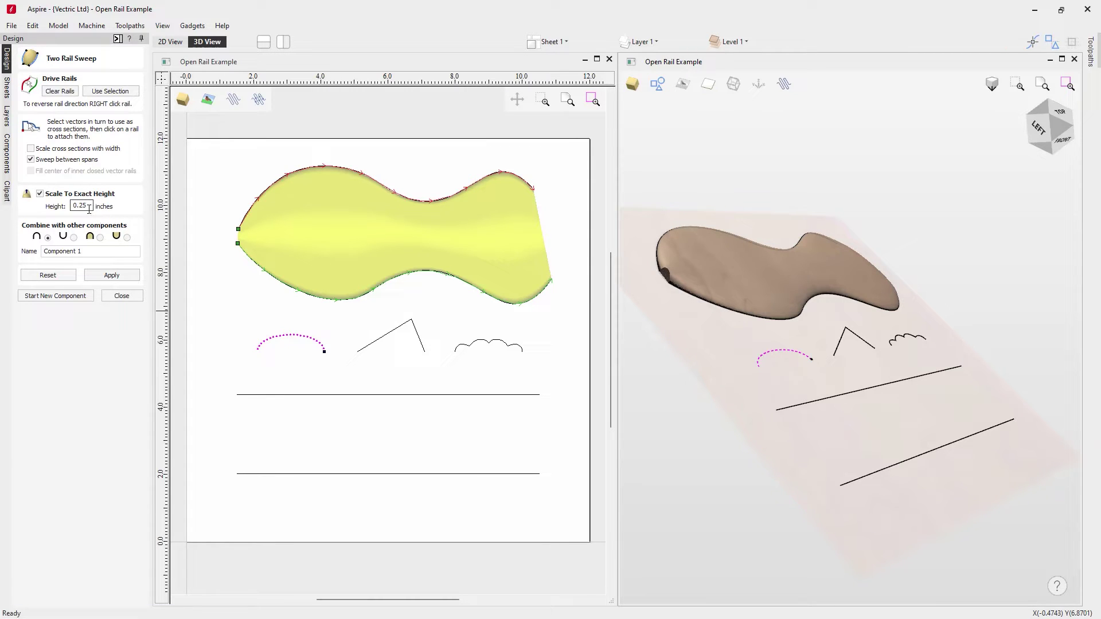
click(40, 195)
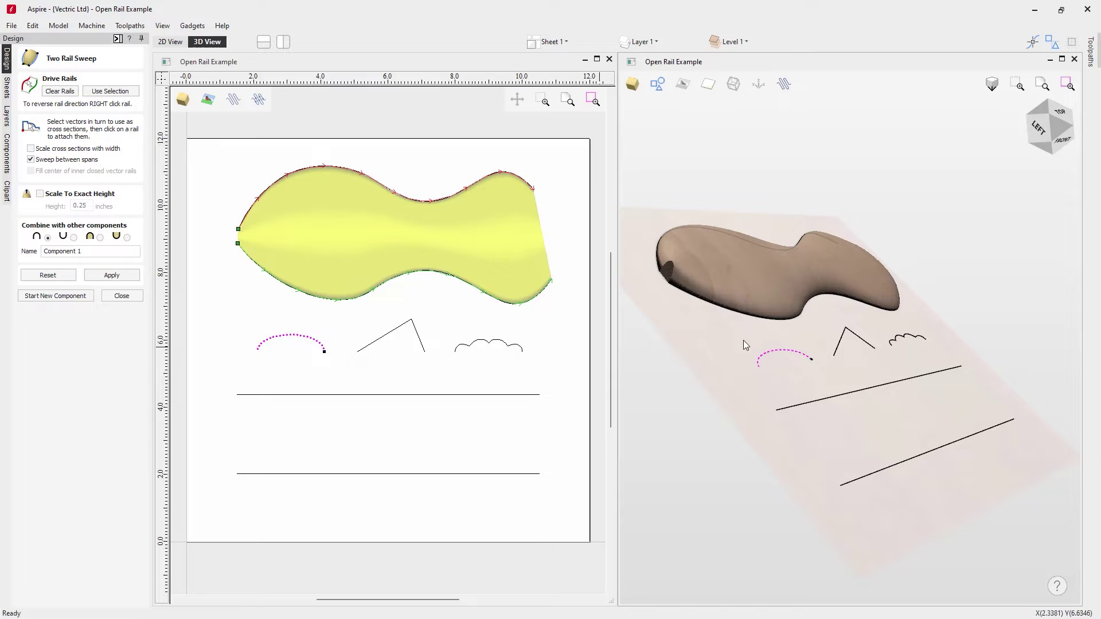
click(31, 149)
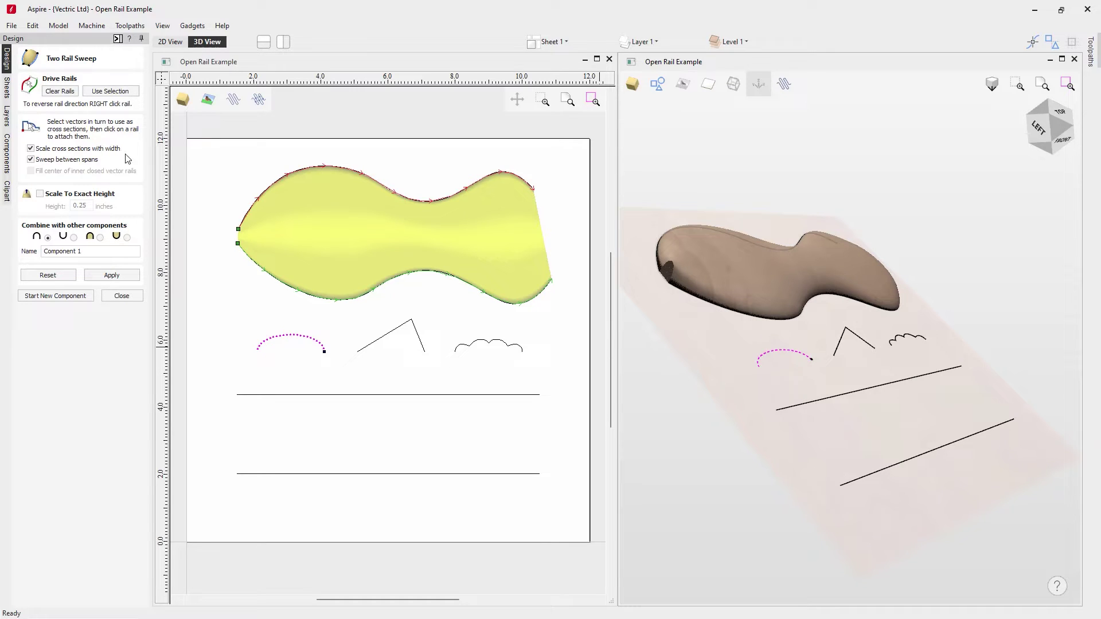
click(111, 275)
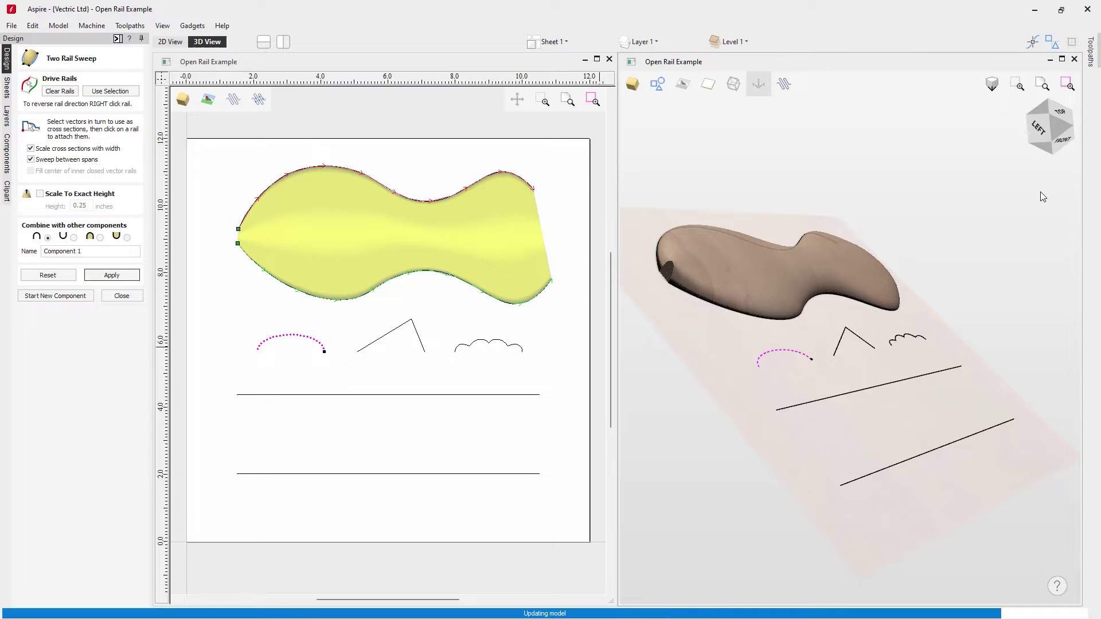
Step: View the sweep from Top, return to the 2D view, reset the sweep and clear the rails
click(1058, 112)
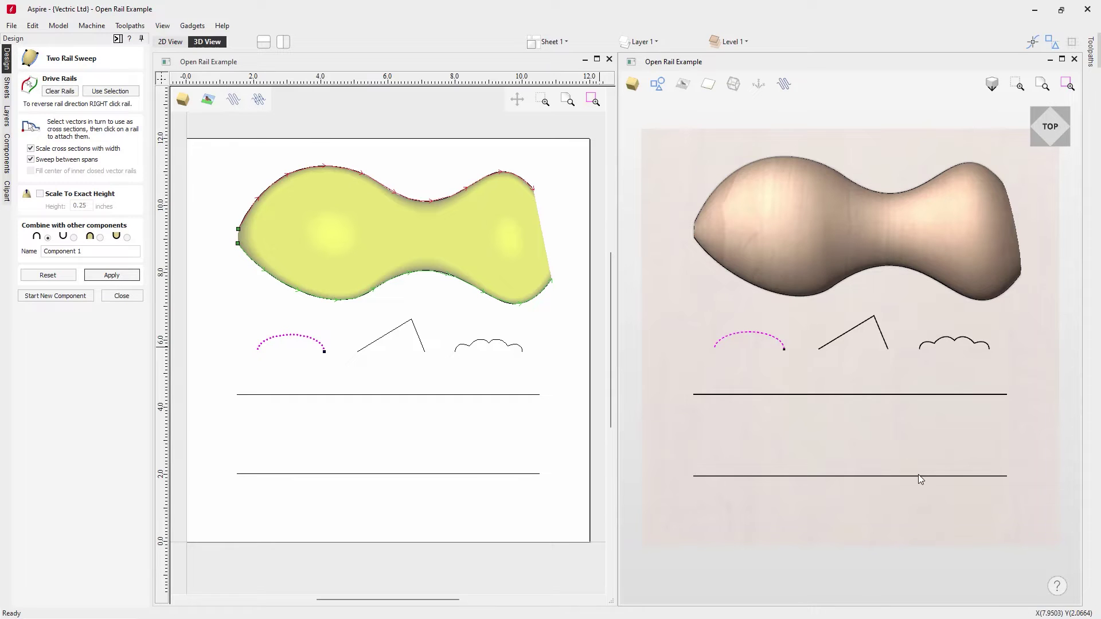
click(173, 292)
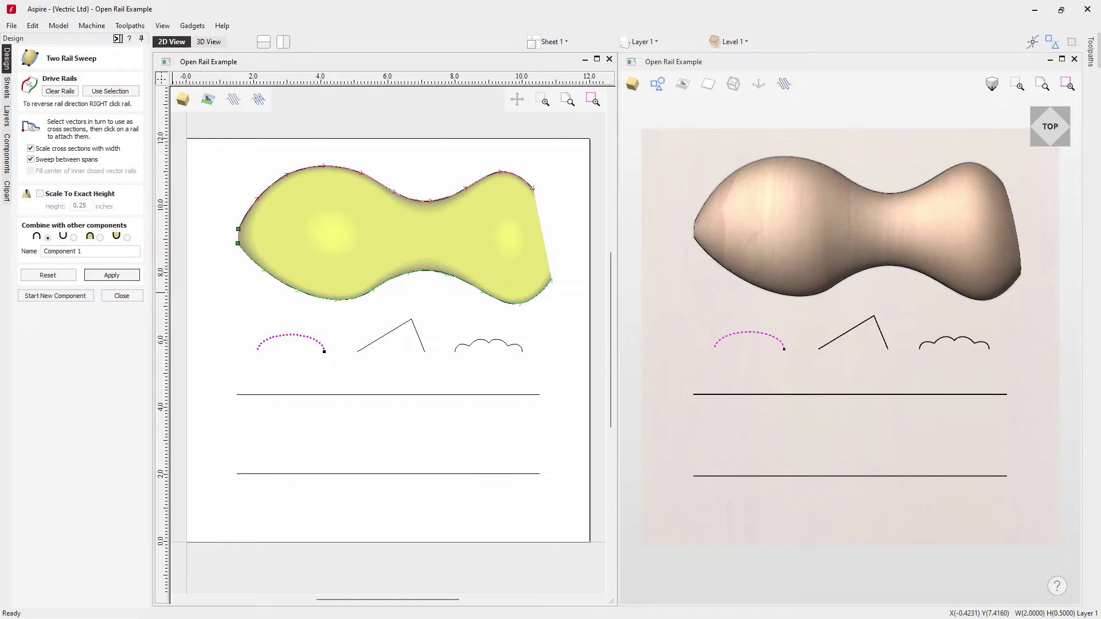
click(56, 277)
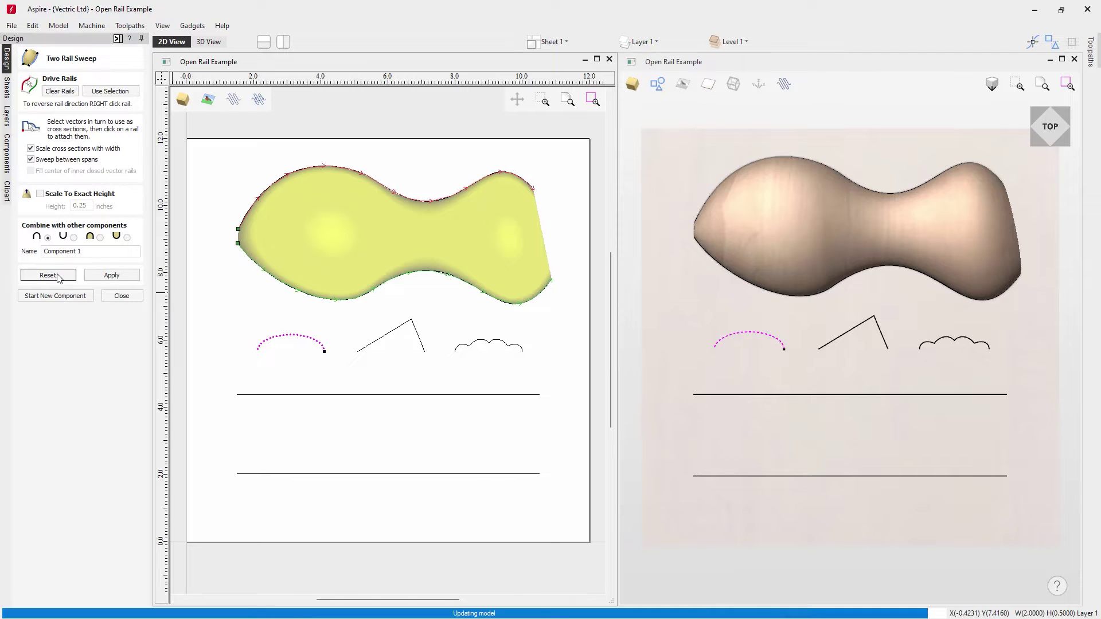
click(68, 92)
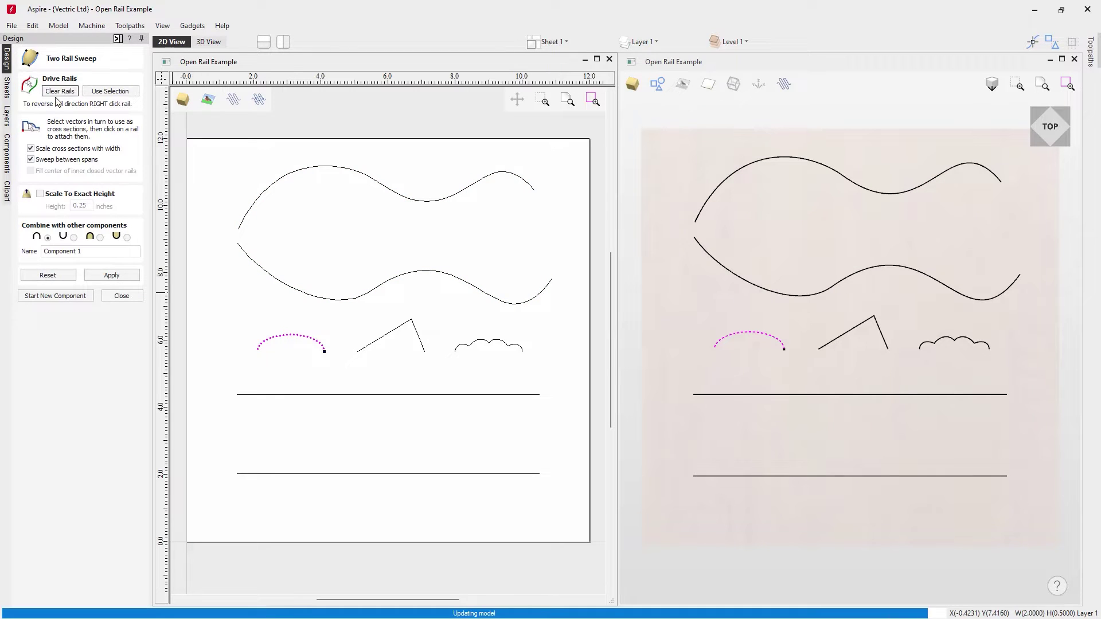
Step: Set both wavy curves as drive rails, attach the arch at their left end, and pick the V profile
click(350, 170)
shift+click(357, 298)
click(109, 92)
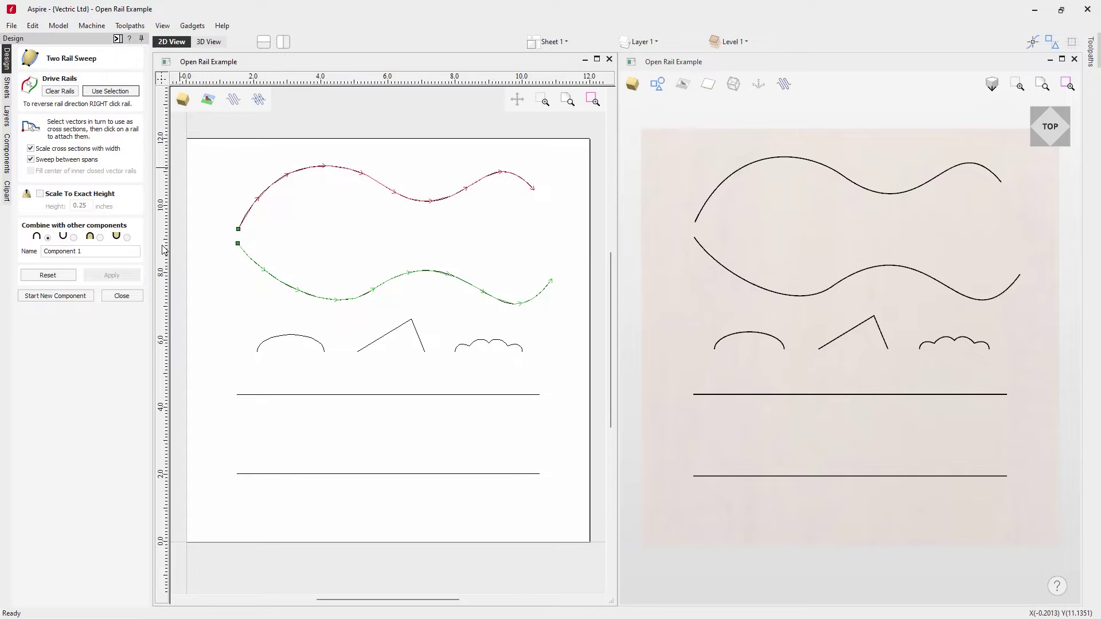
click(293, 338)
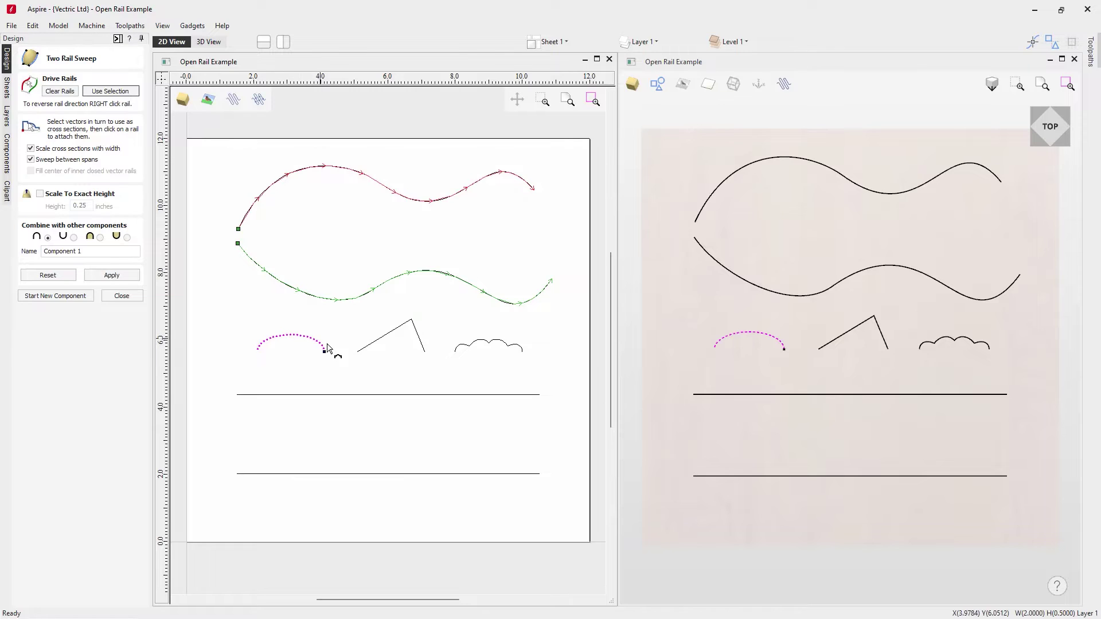
click(239, 230)
click(421, 344)
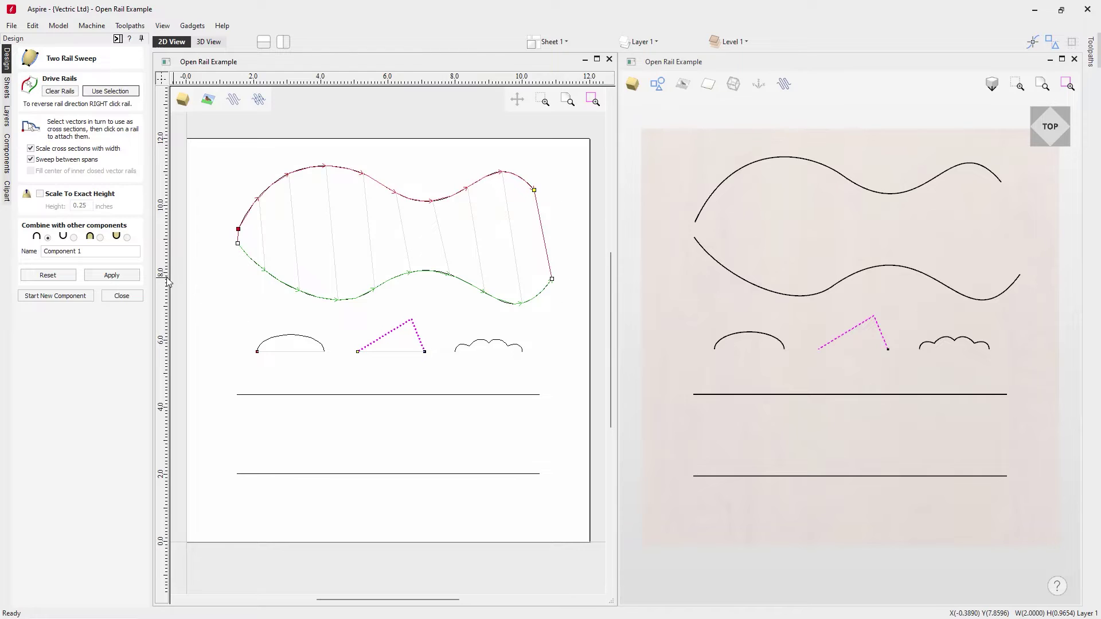
Step: Build the arch-to-V sweep and orbit the 3D view to inspect it, ending on Top view
click(126, 277)
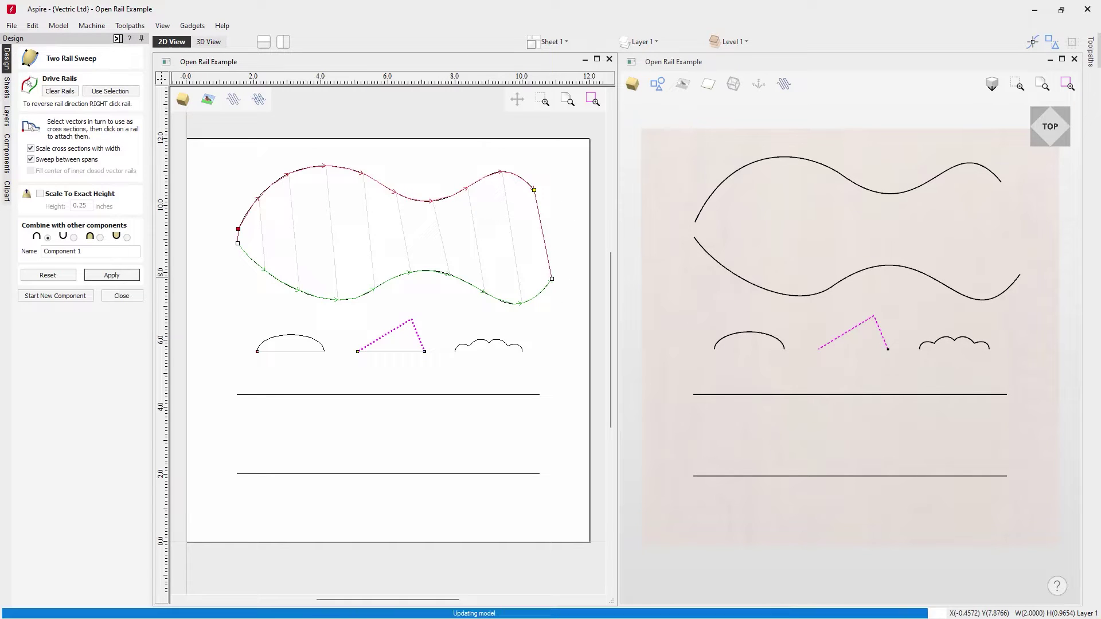
drag(679, 536, 791, 433)
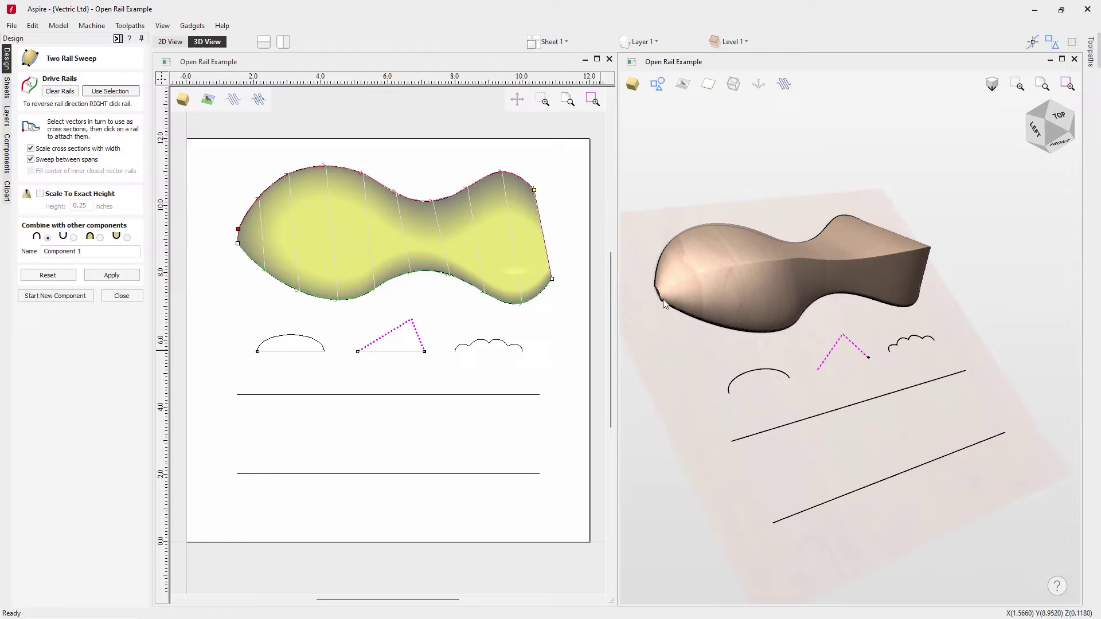
drag(884, 427, 635, 269)
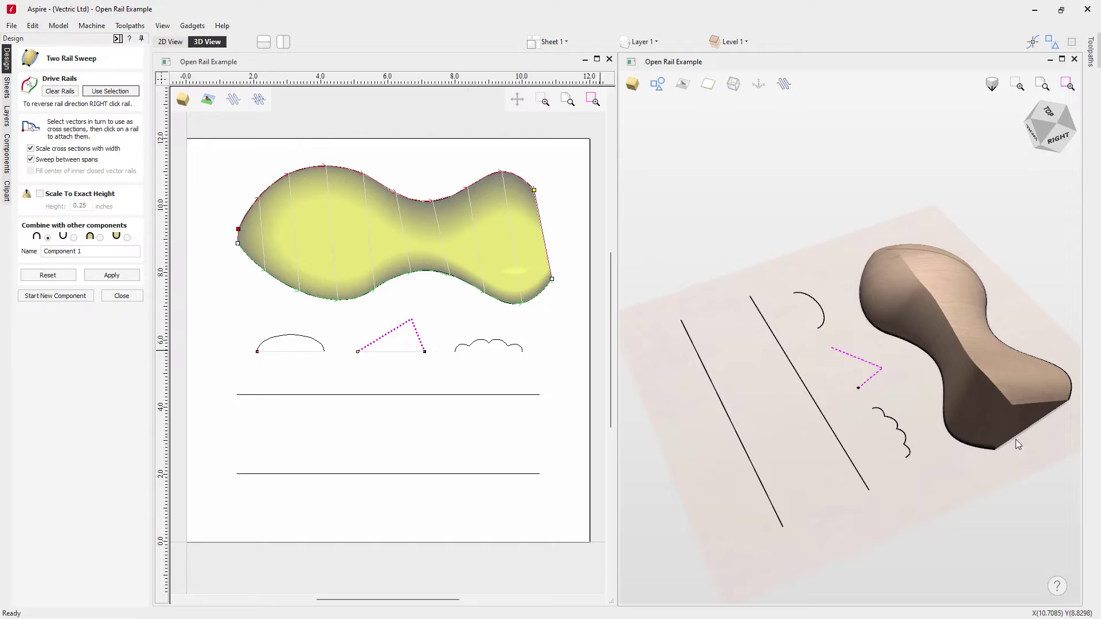
click(1044, 116)
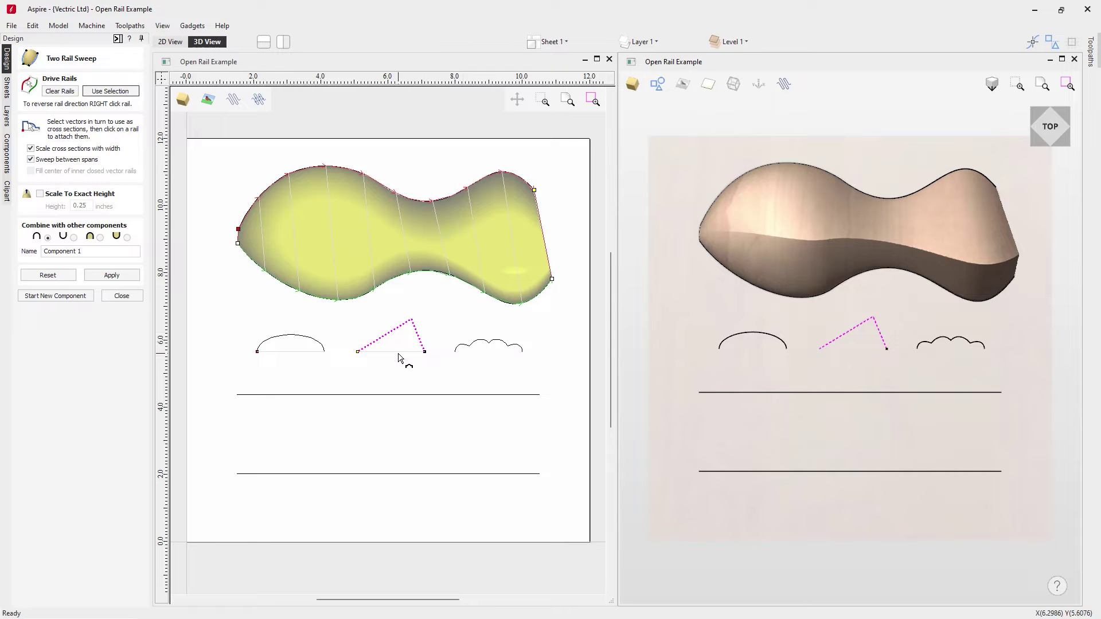
click(304, 341)
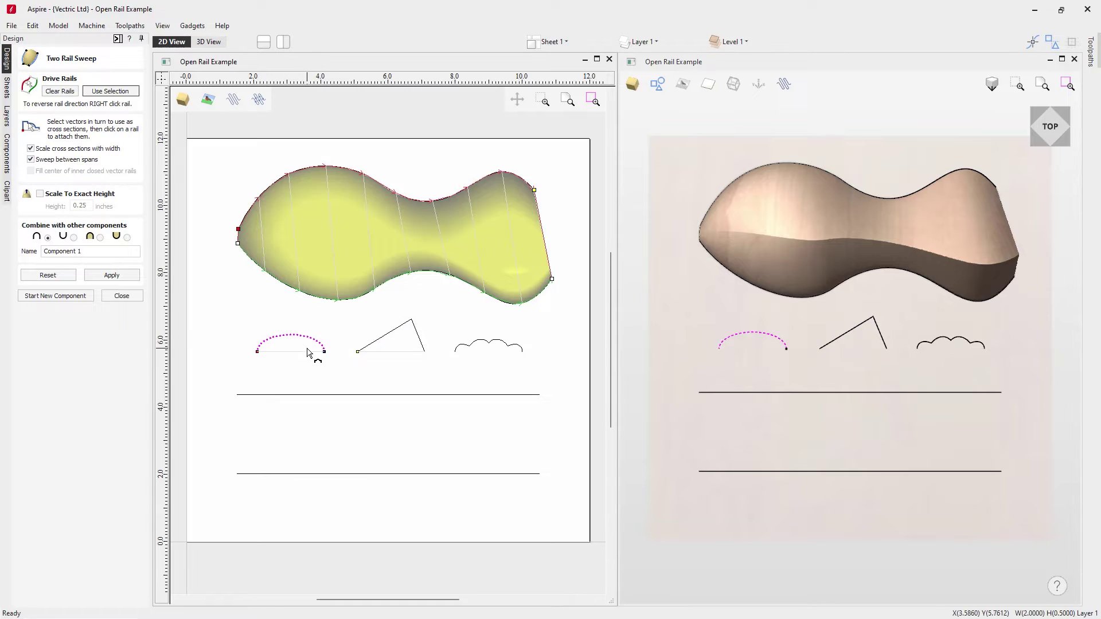
key(n)
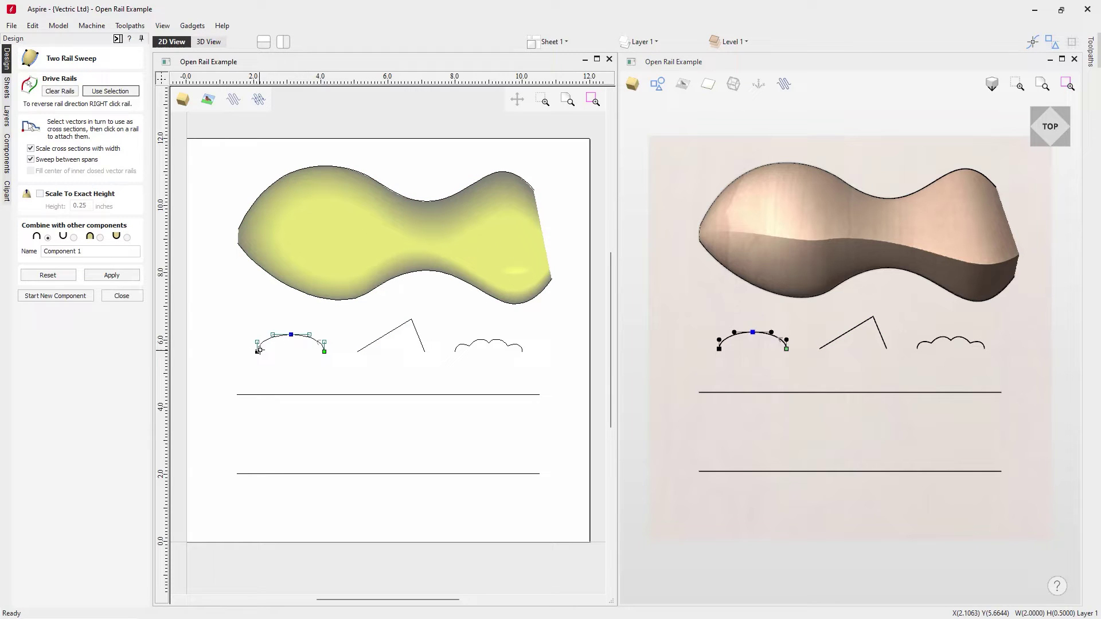
click(385, 340)
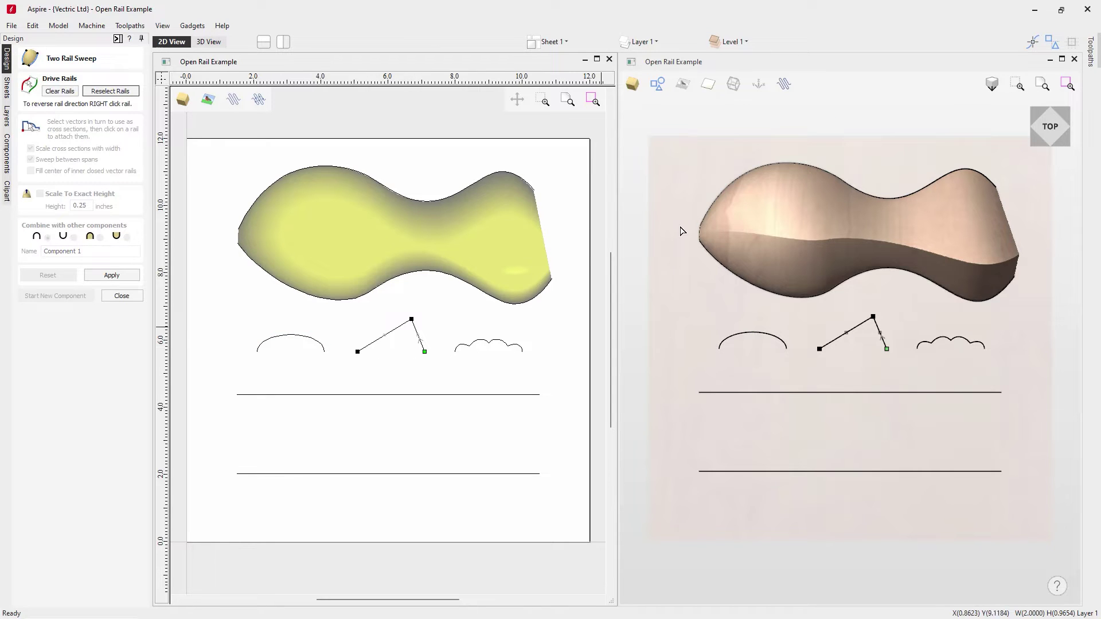
click(270, 342)
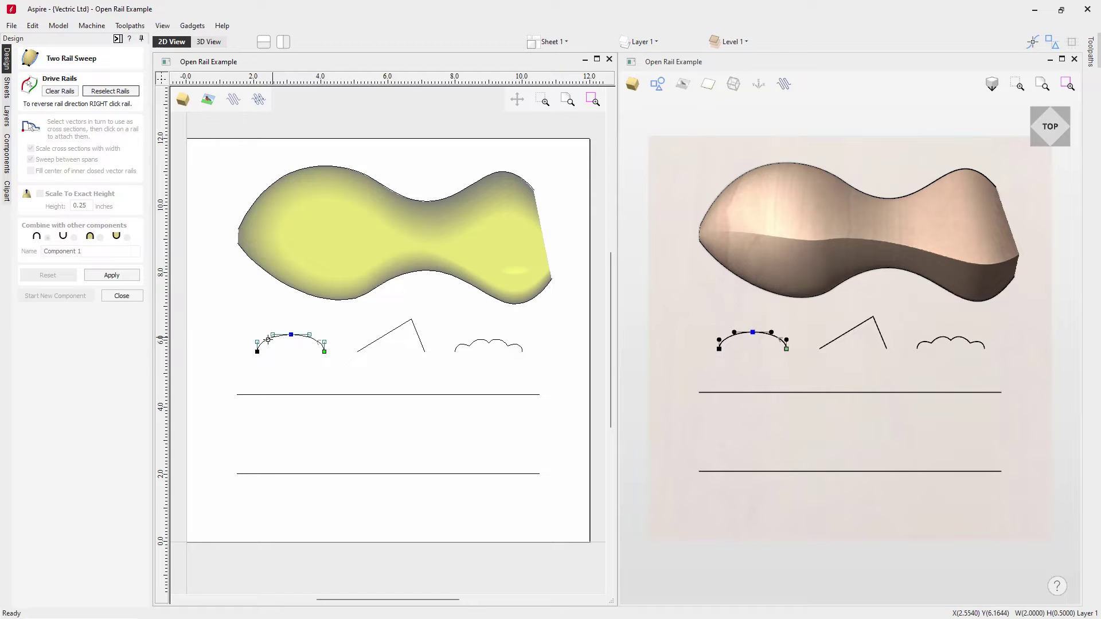
click(363, 347)
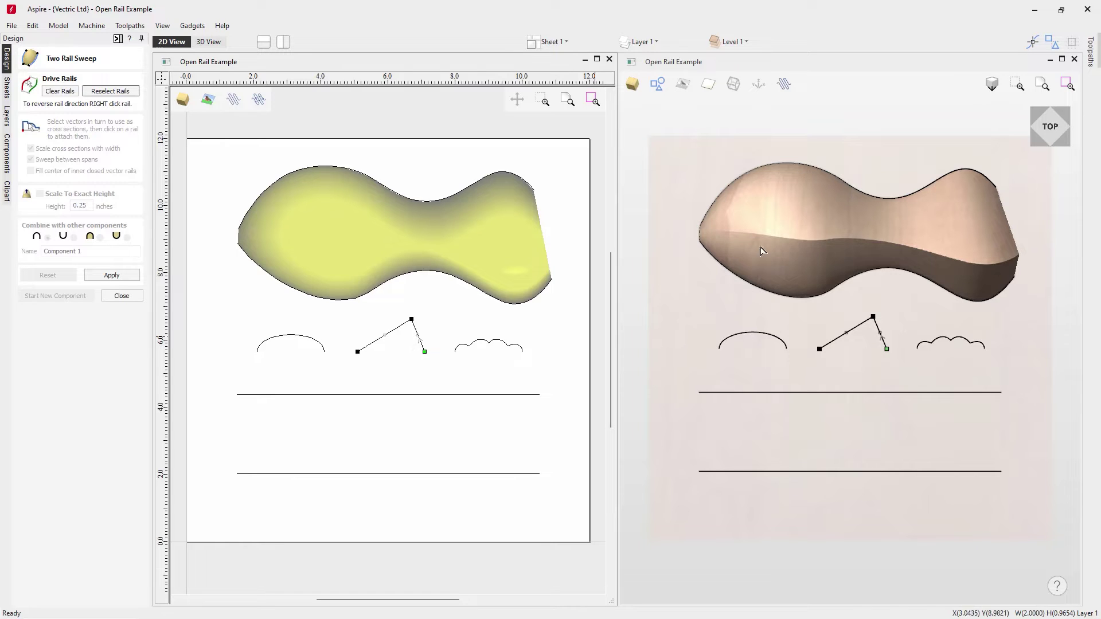
click(308, 340)
click(416, 332)
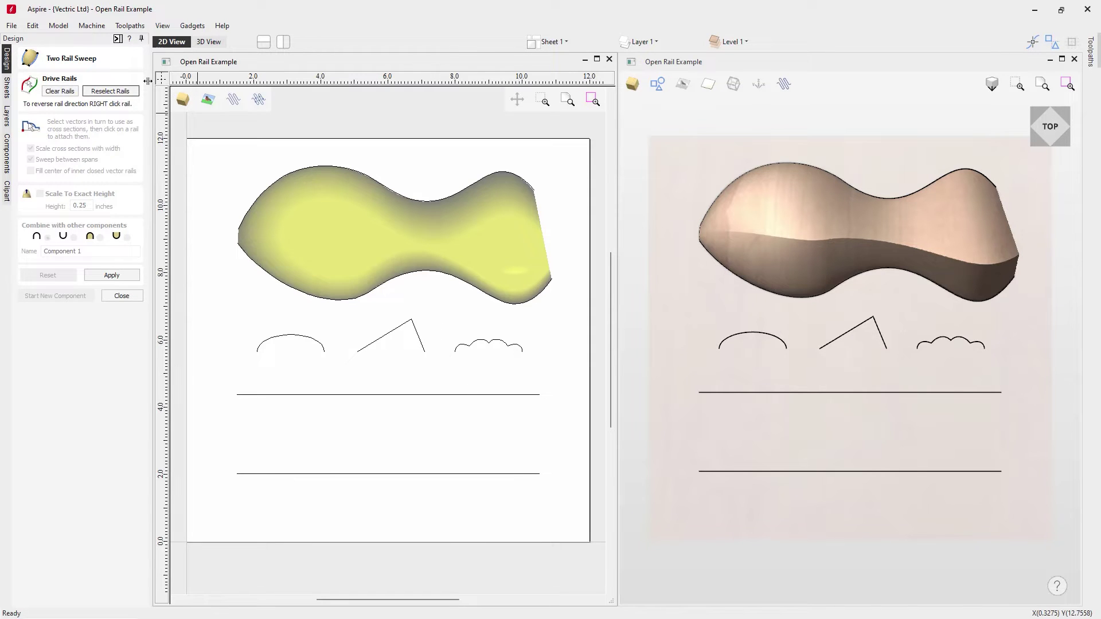
click(110, 91)
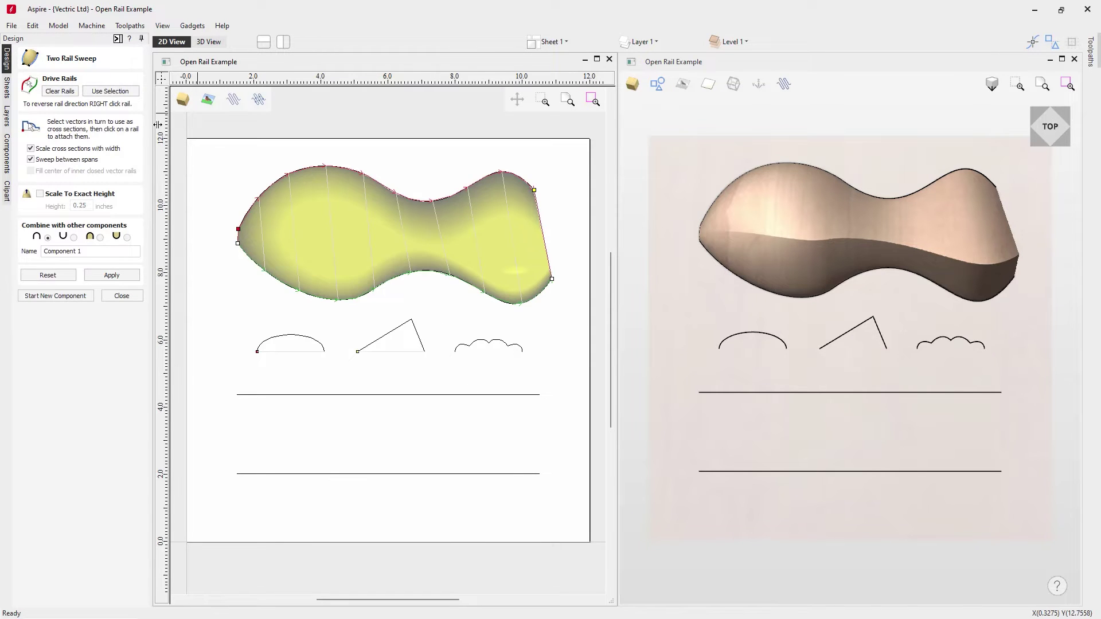
Step: Rebuild the moulding with Sweep between spans unticked, then tick the option back on
click(31, 160)
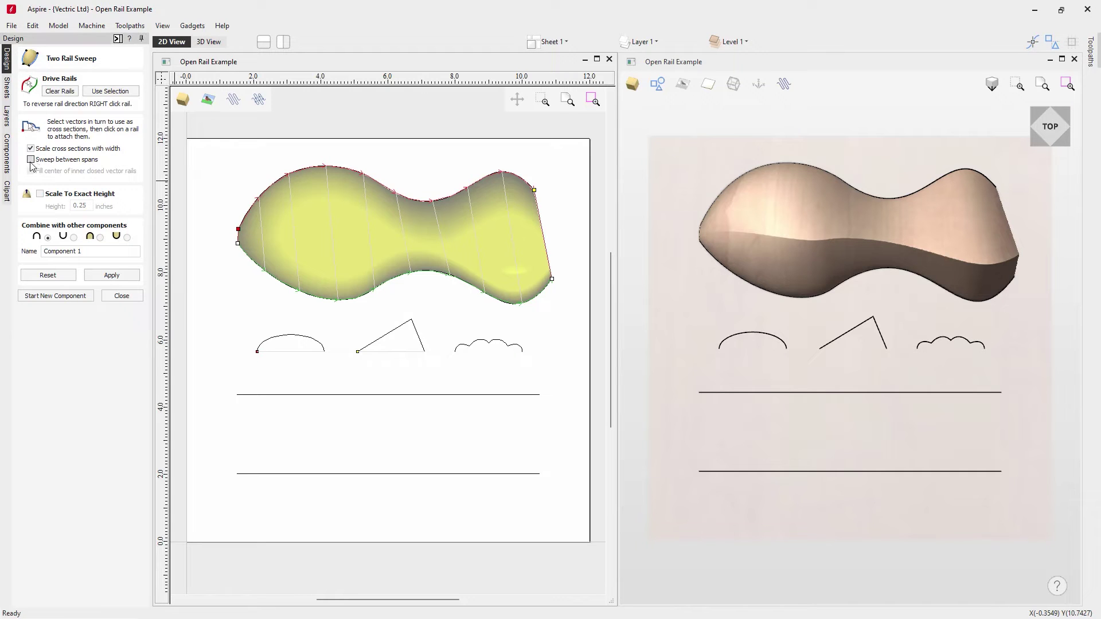
click(112, 274)
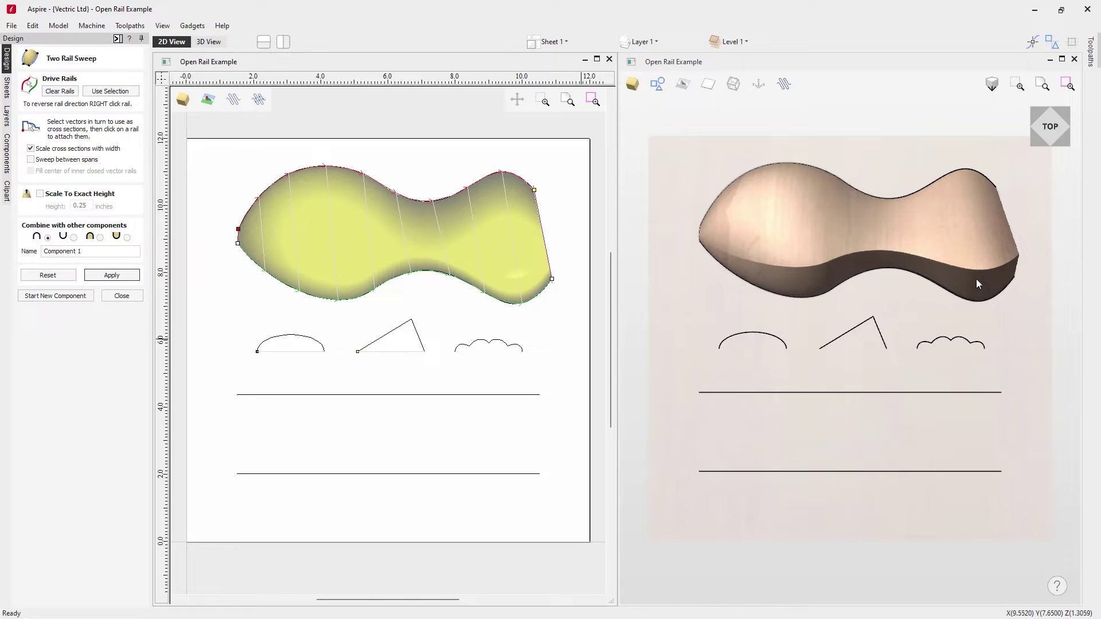
click(31, 159)
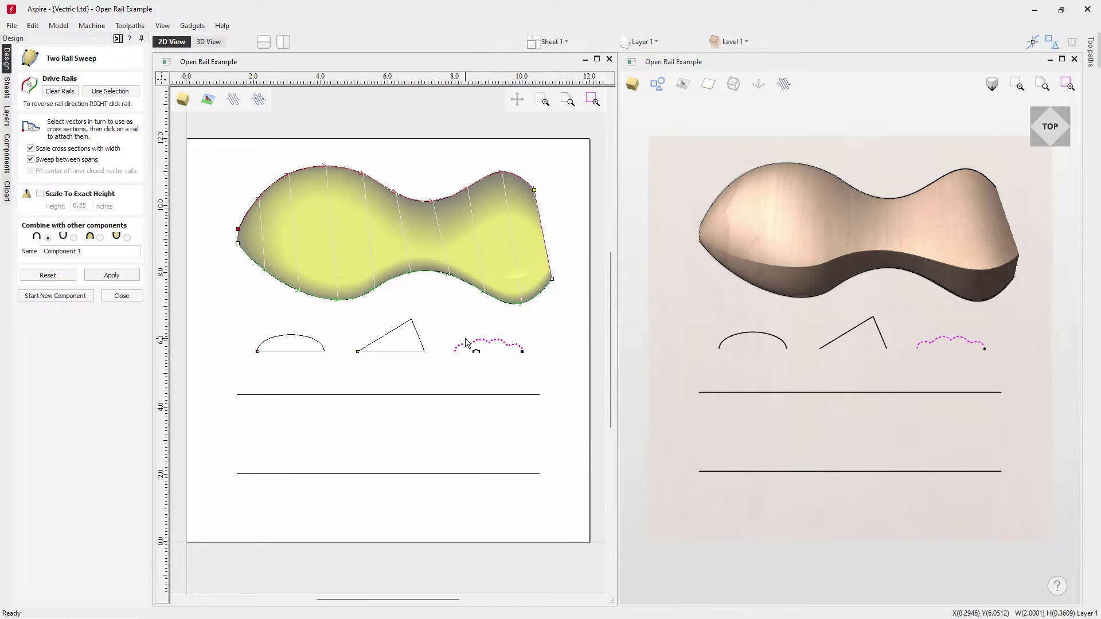
Step: Attach the scalloped profile at the rails' midpoint and rebuild the moulding with all three profiles
click(410, 200)
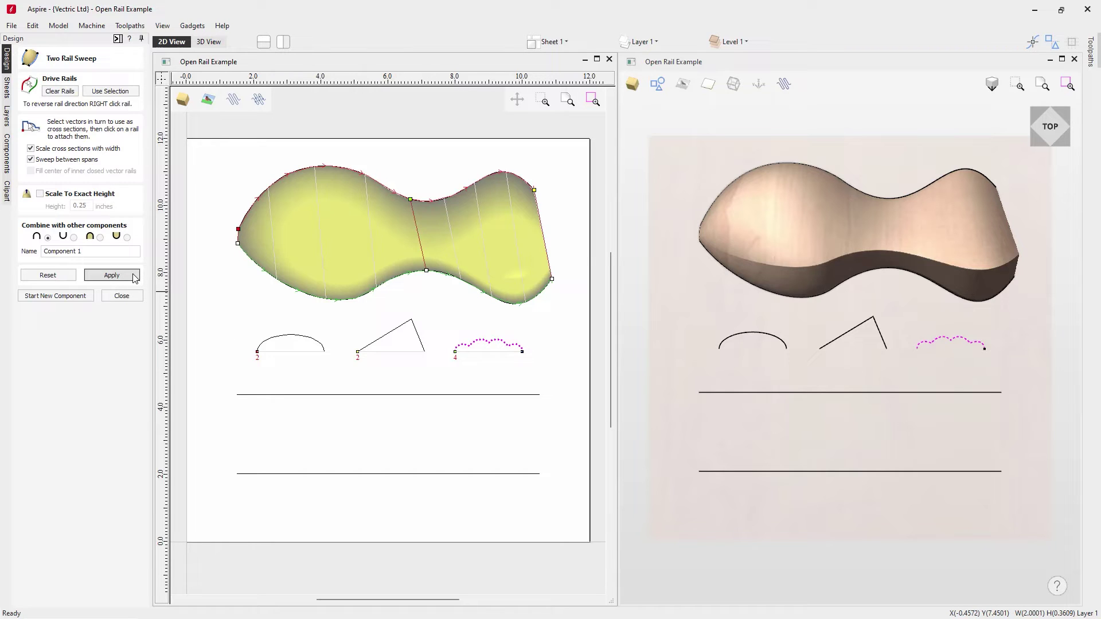
click(112, 275)
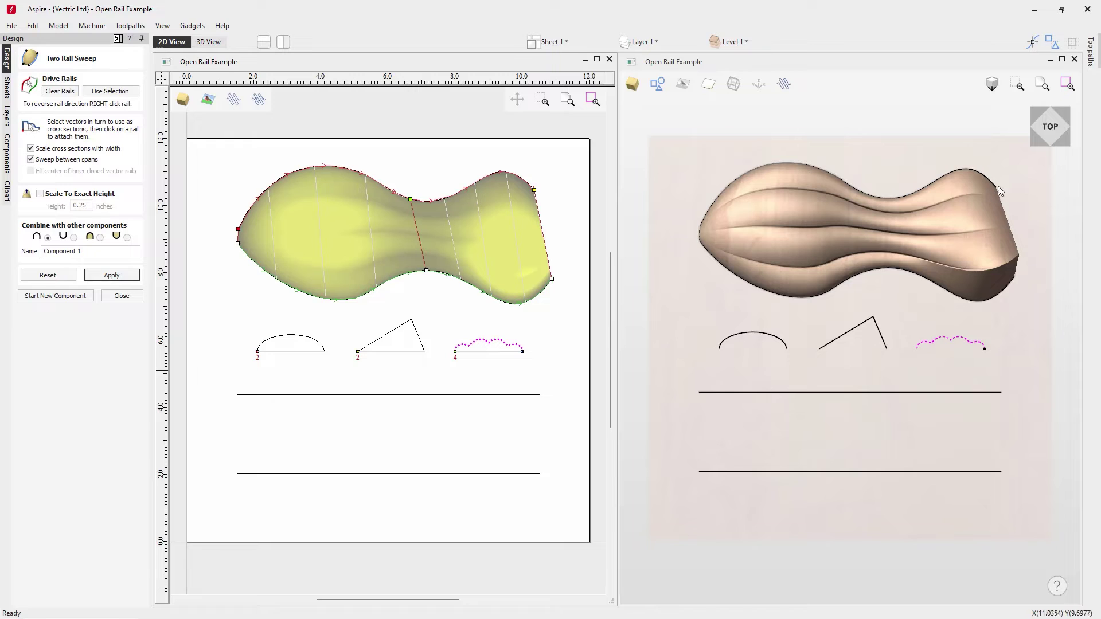
Step: Slant the middle cross-section diagonally, preview the sweep, then straighten it back near vertical
drag(427, 271, 414, 271)
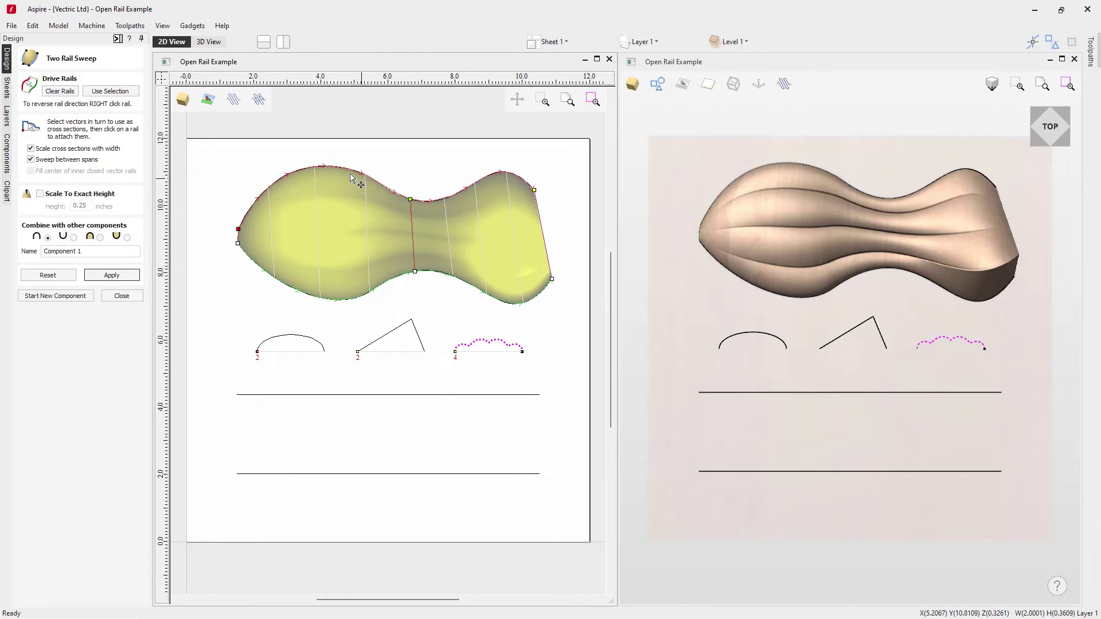
click(308, 168)
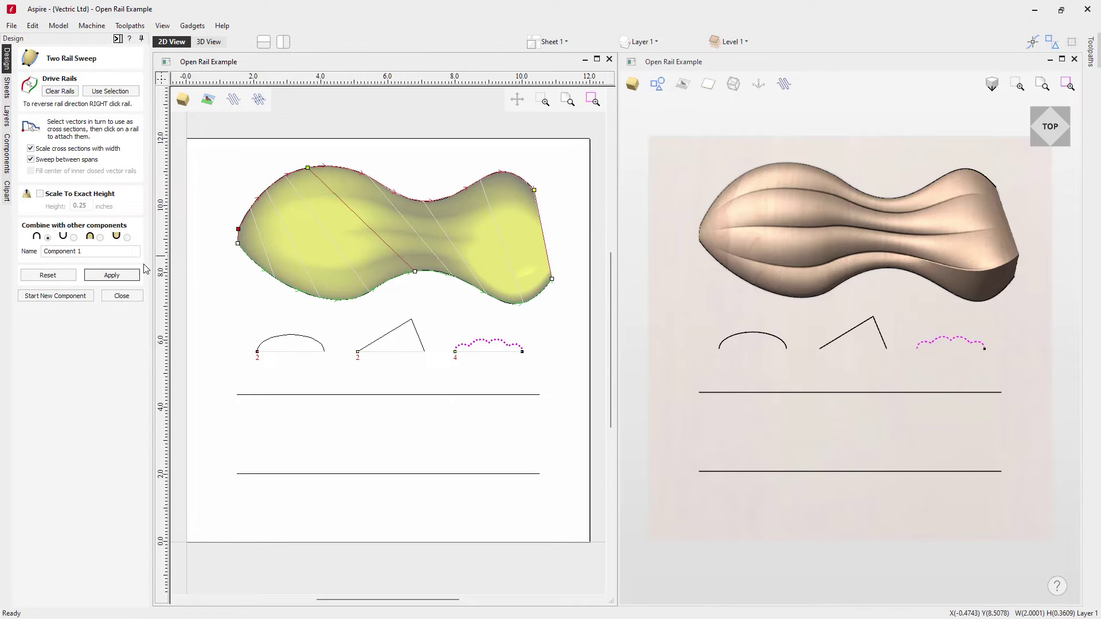
click(111, 276)
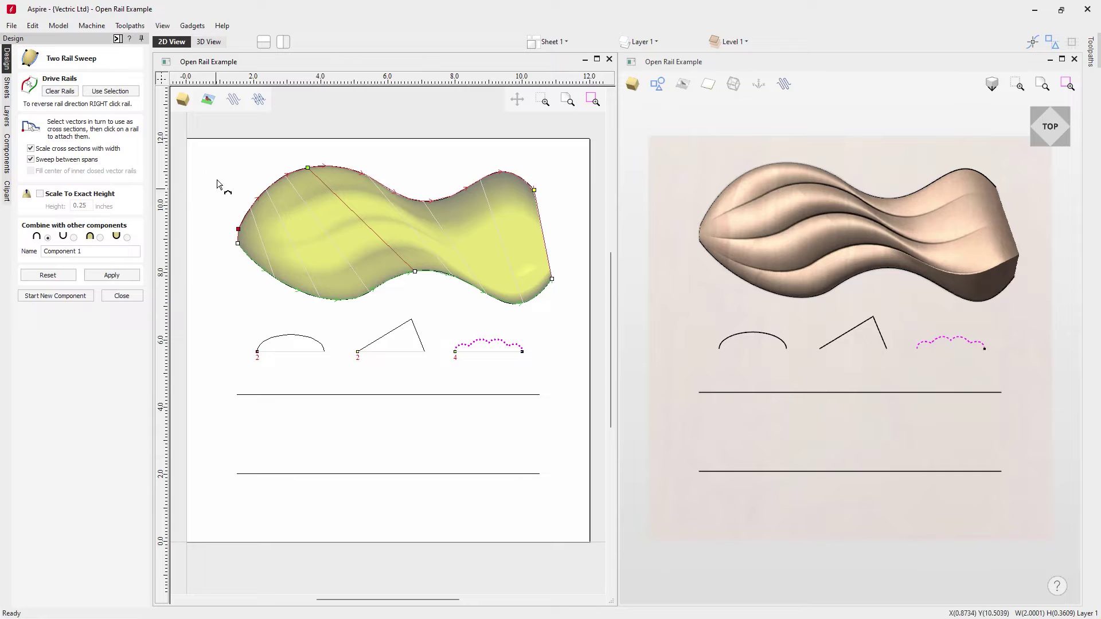
click(404, 198)
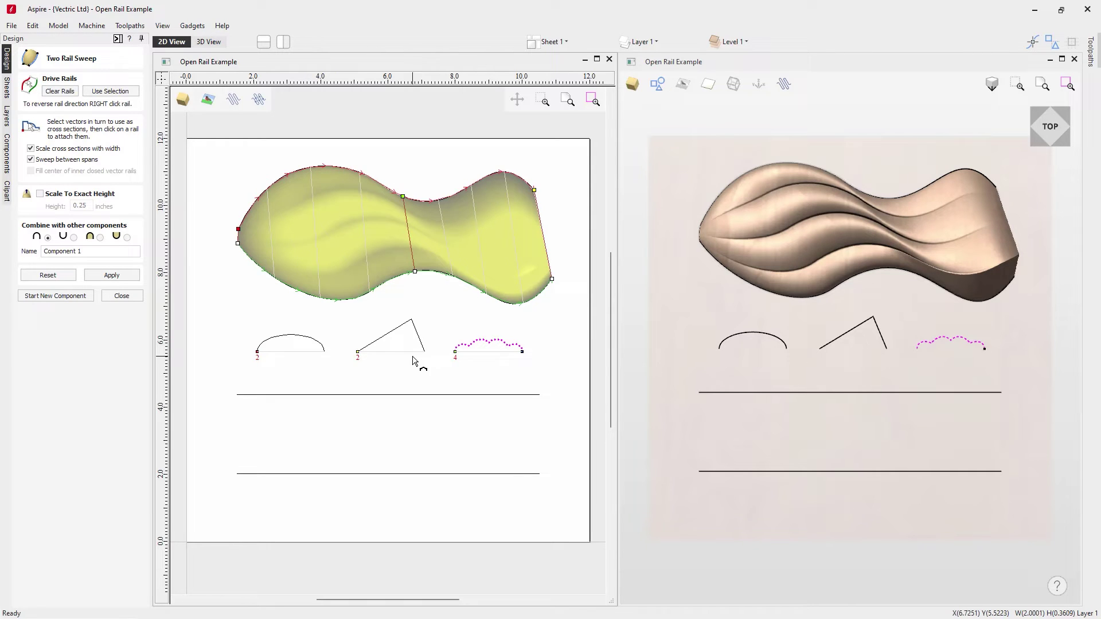
click(410, 201)
Step: Set the middle cross-section to Smooth and rebuild the sweep
right_click(411, 200)
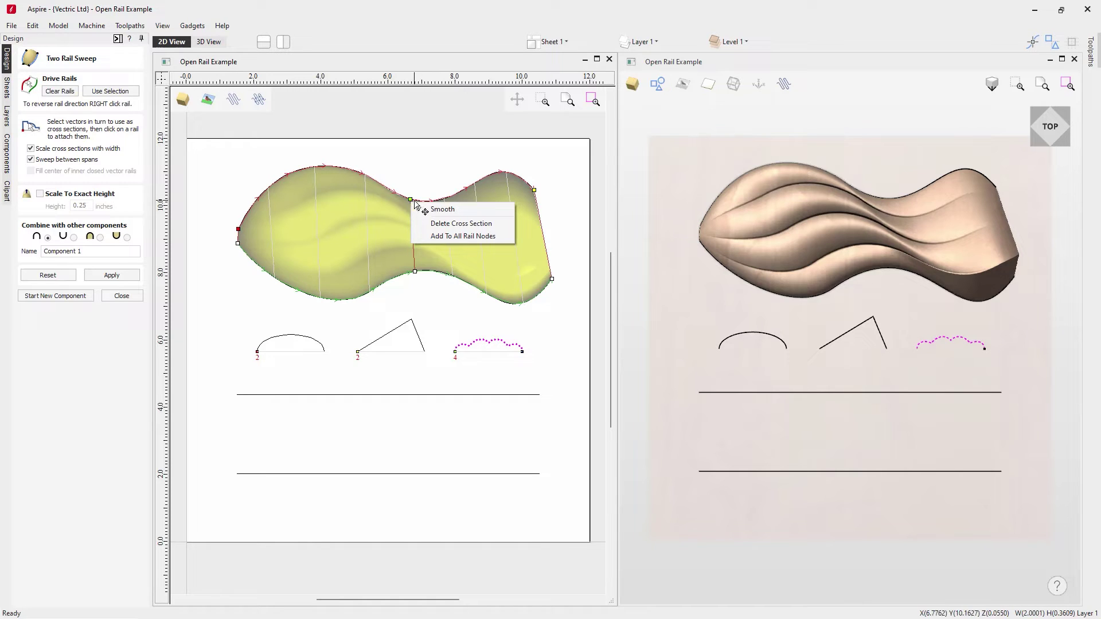
click(445, 210)
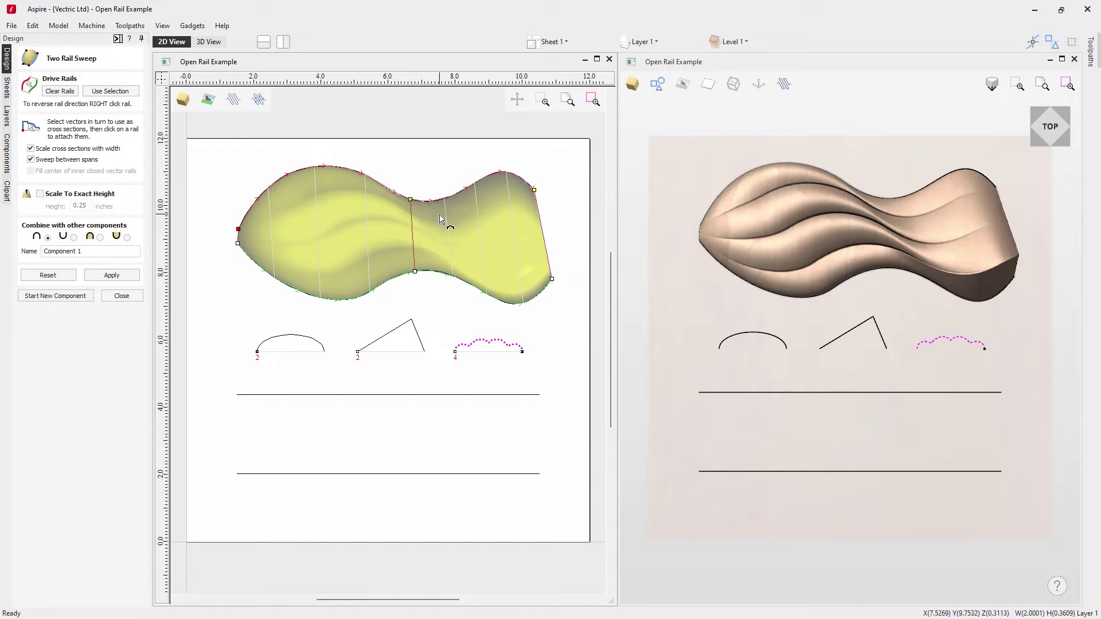
click(111, 275)
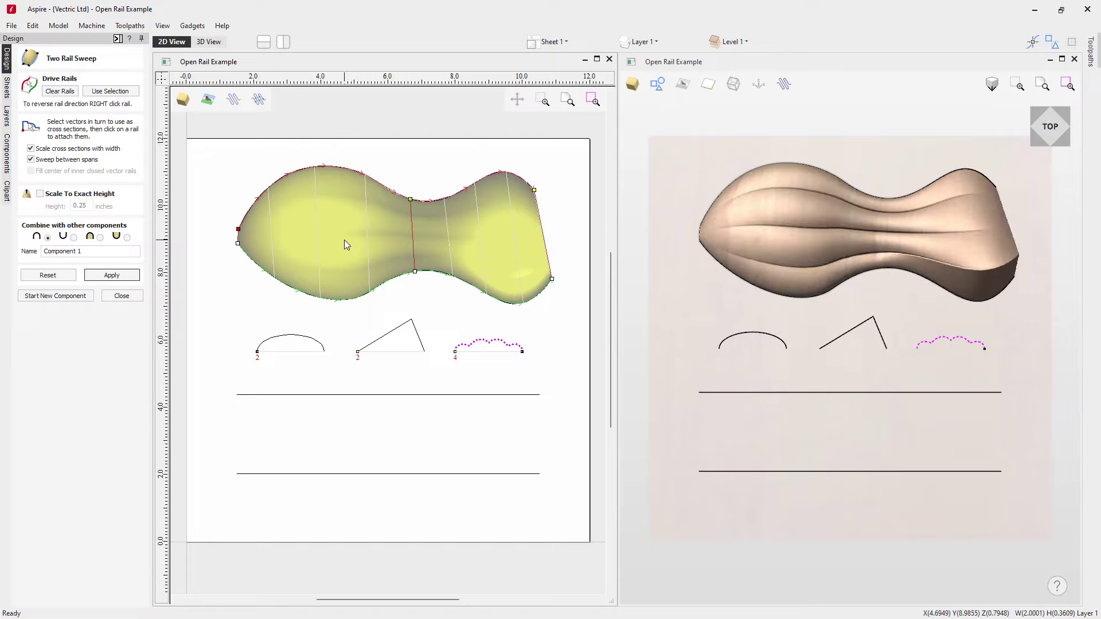
right_click(411, 200)
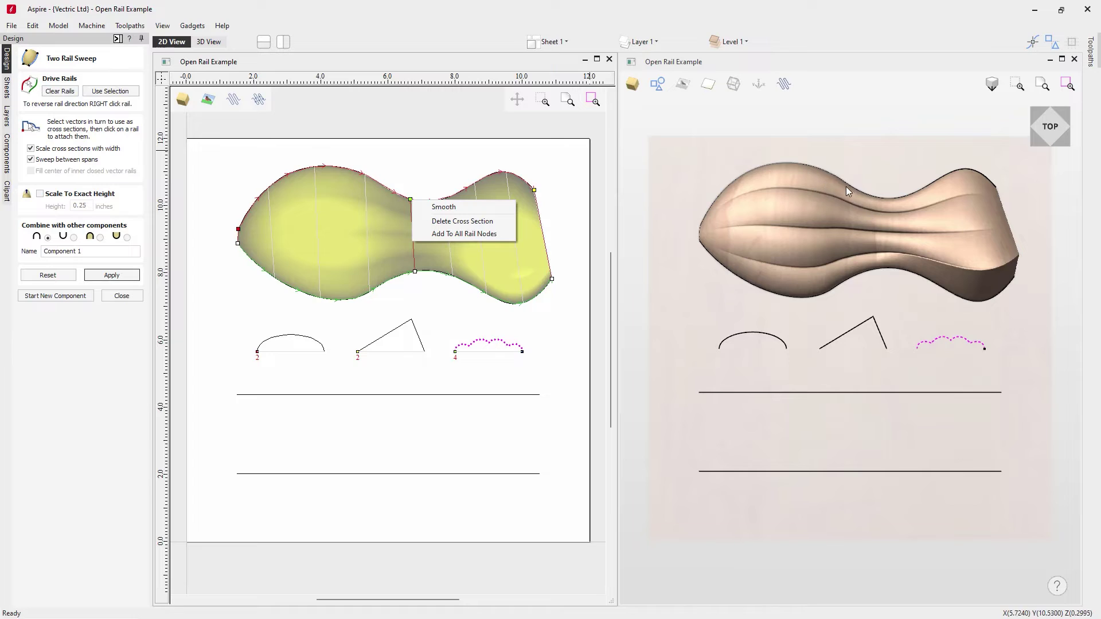
click(454, 207)
click(112, 275)
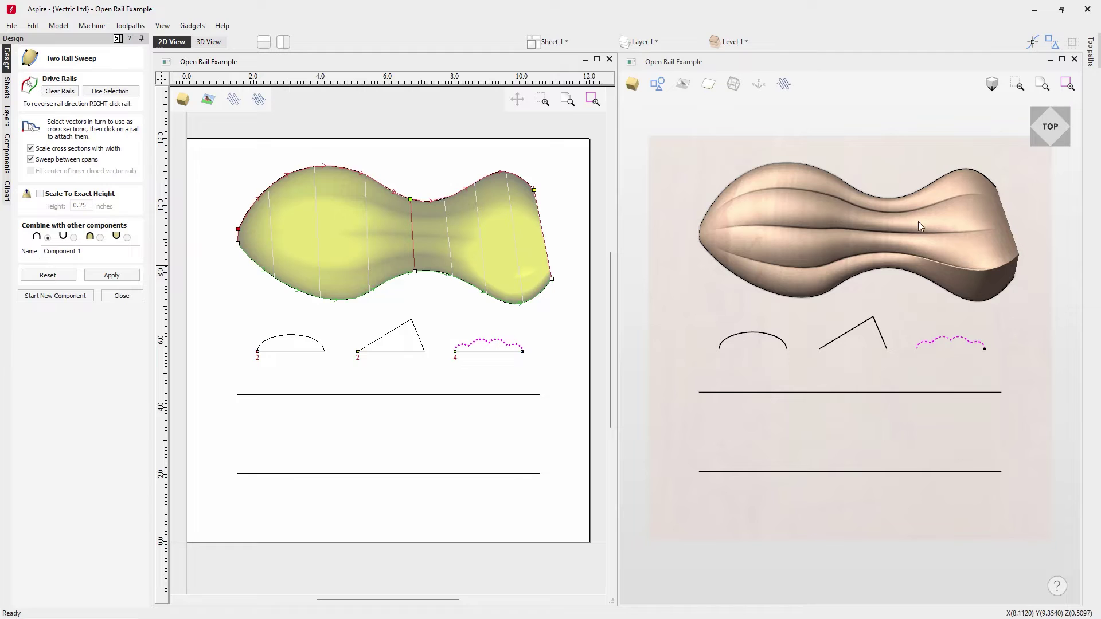
Step: Delete the middle cross-section and rebuild the sweep without it
right_click(412, 200)
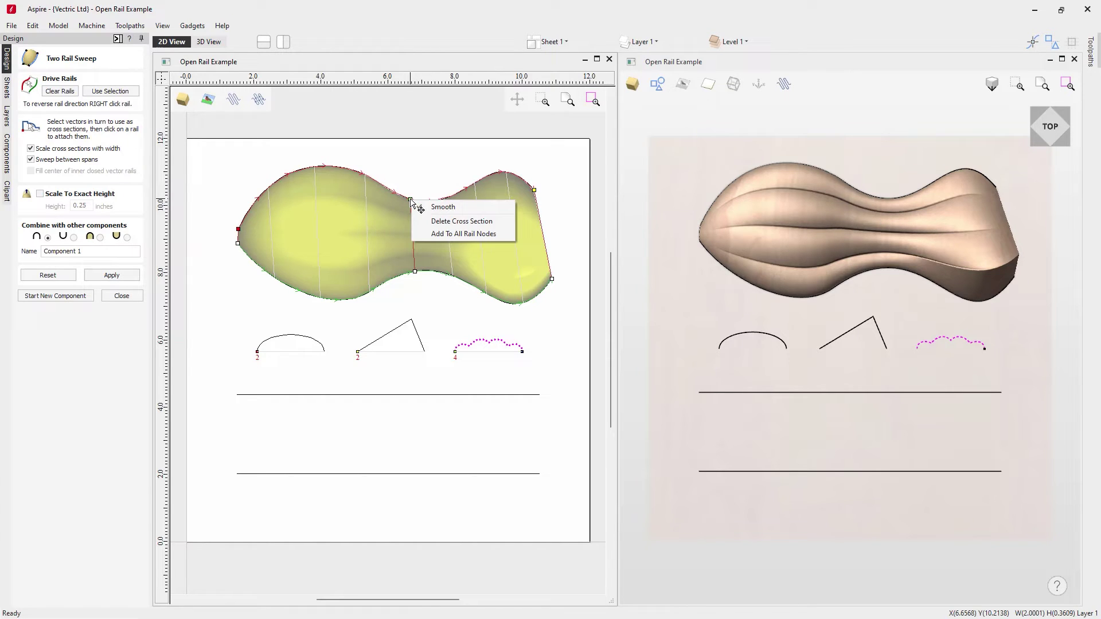
click(472, 221)
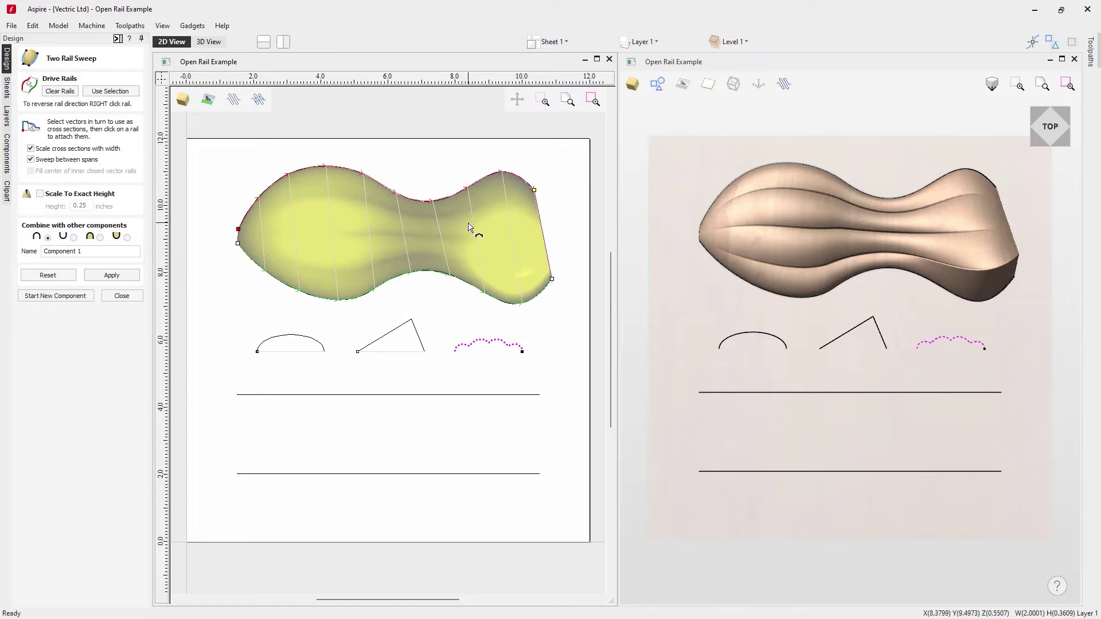
click(124, 275)
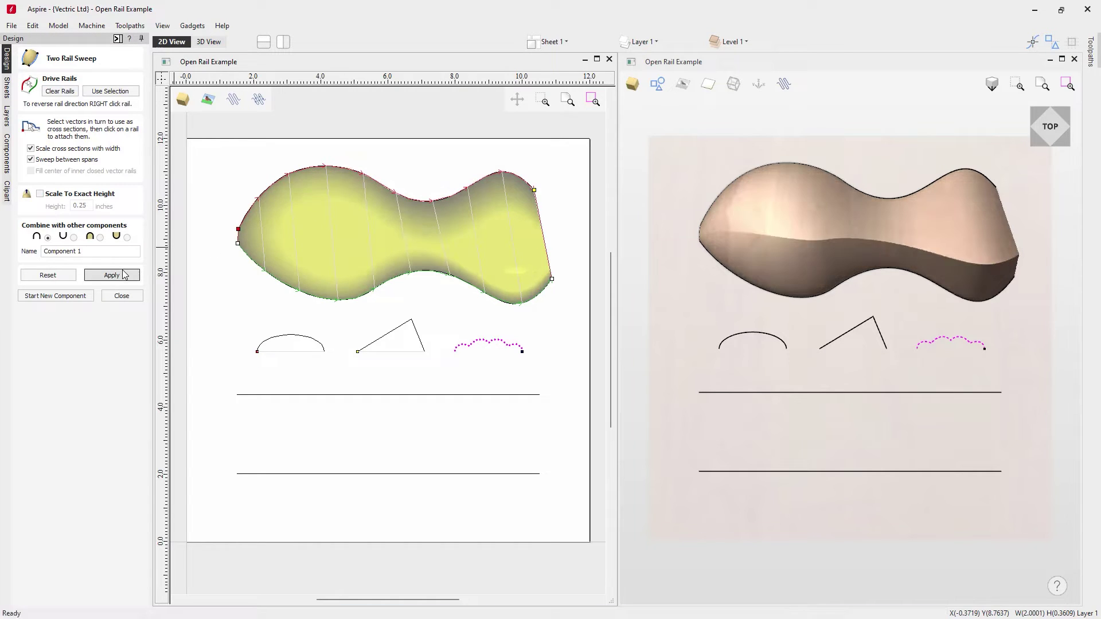
Step: Start a new component and sweep the wavy profile between the two straight lines
click(57, 296)
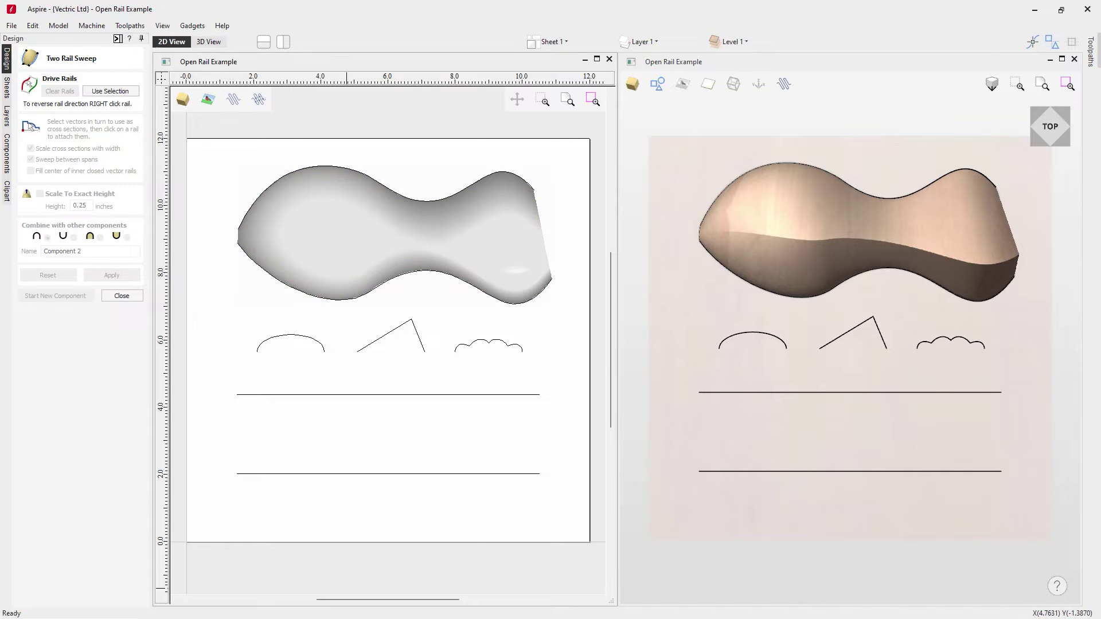
click(410, 394)
shift+click(417, 476)
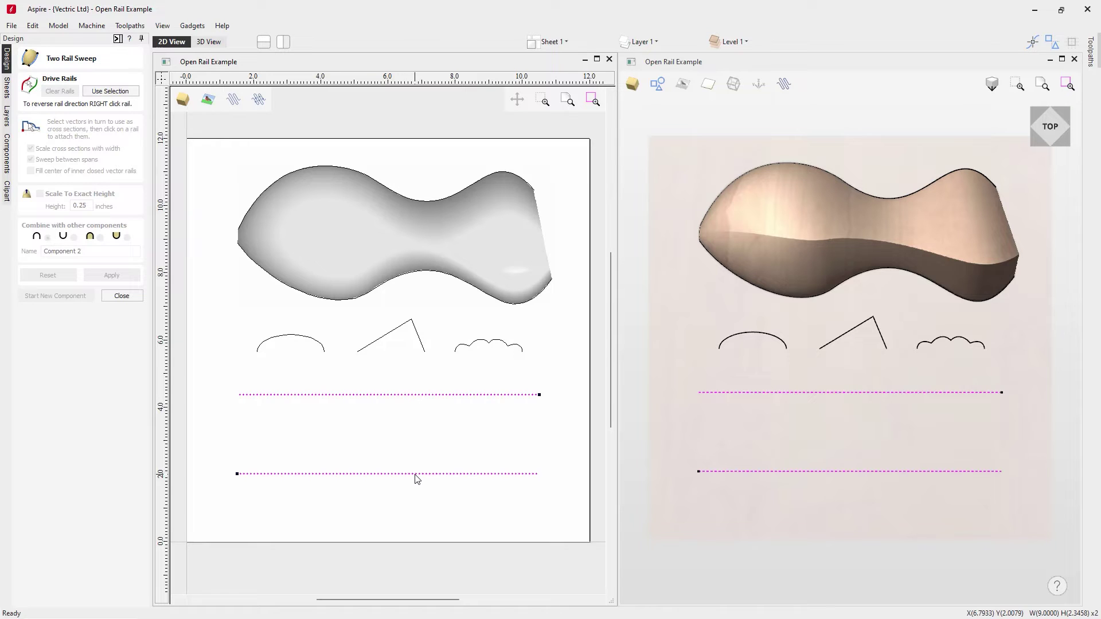
click(105, 93)
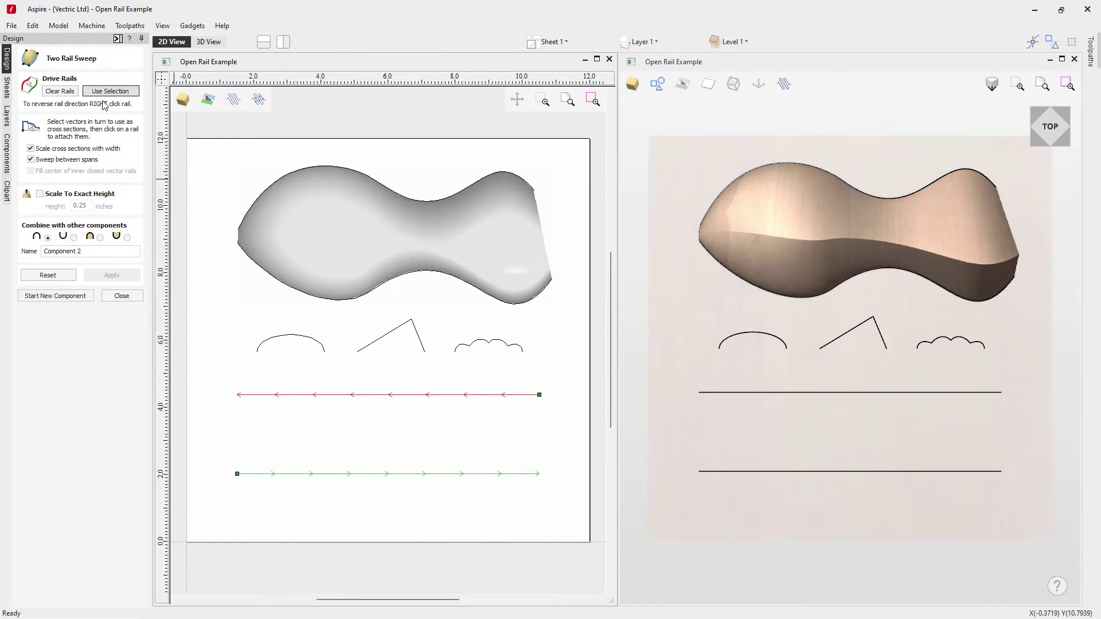
click(379, 342)
click(471, 344)
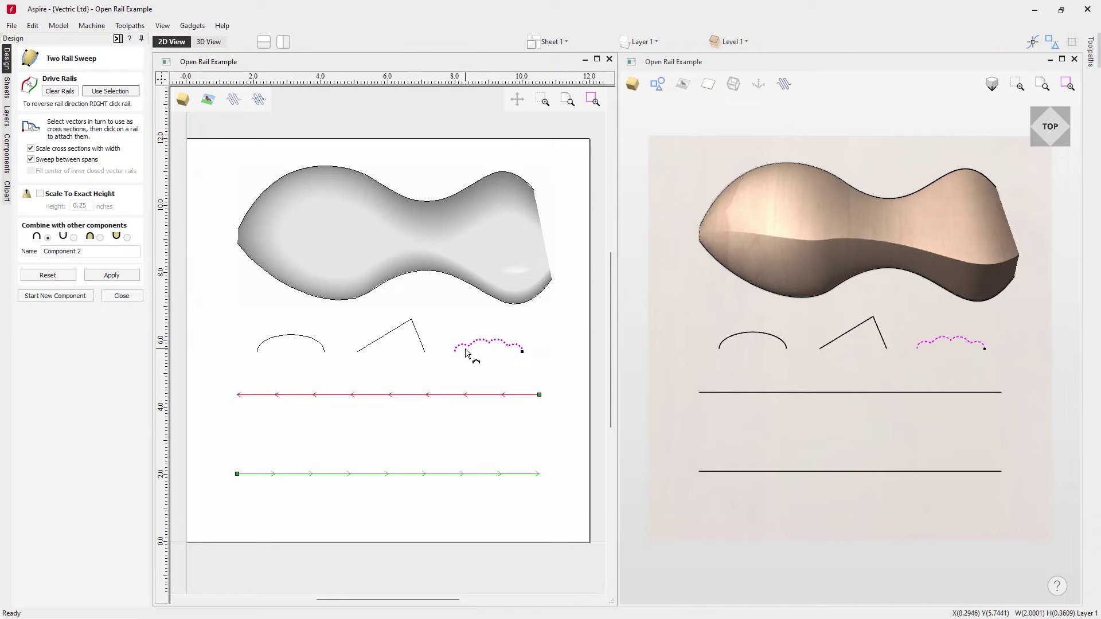
click(131, 276)
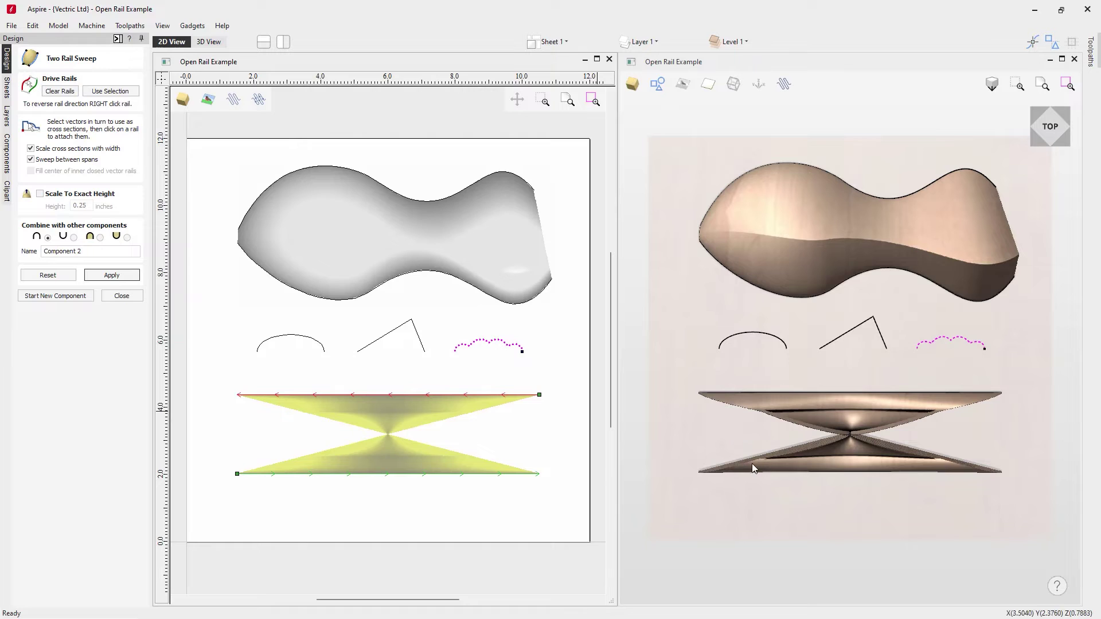
Step: Reverse the upper rail's direction and rebuild so the rail directions match
click(237, 474)
right_click(437, 397)
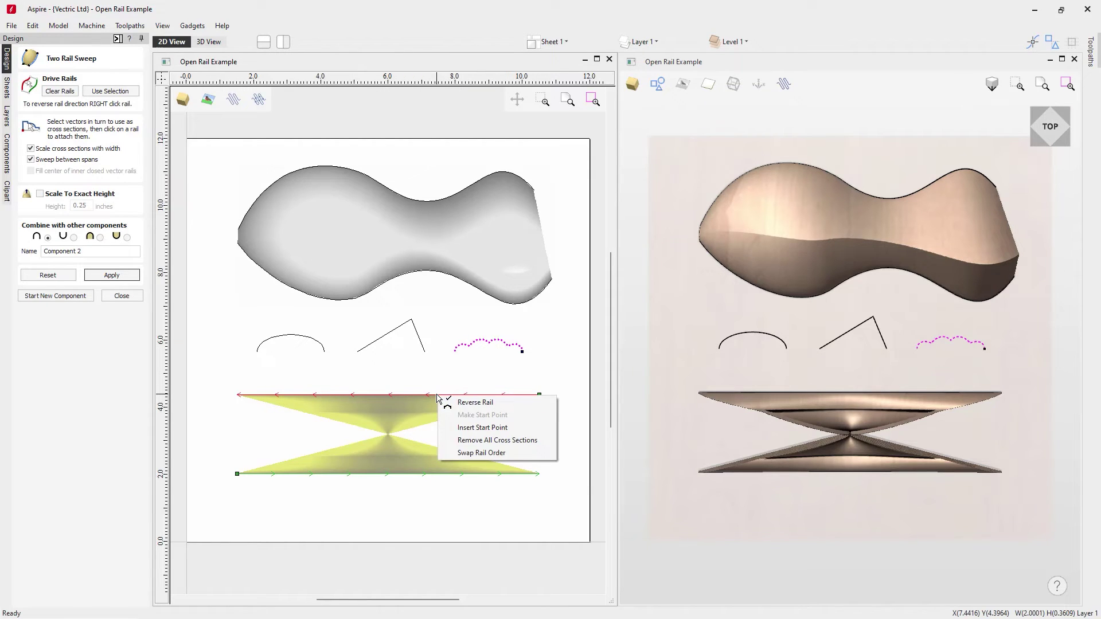
click(502, 405)
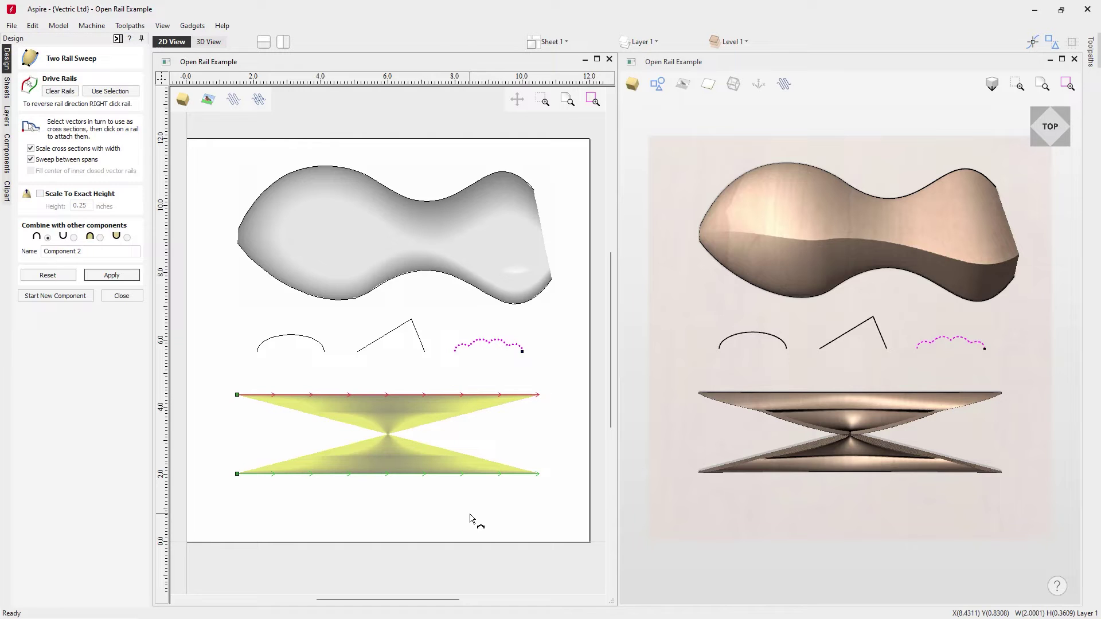
click(114, 275)
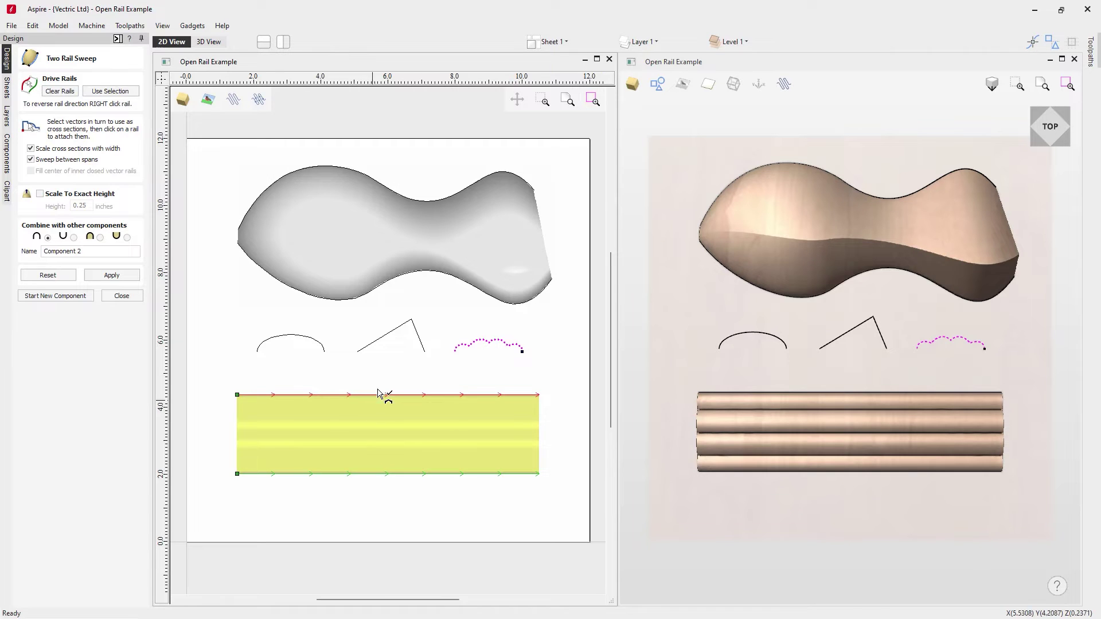
click(422, 474)
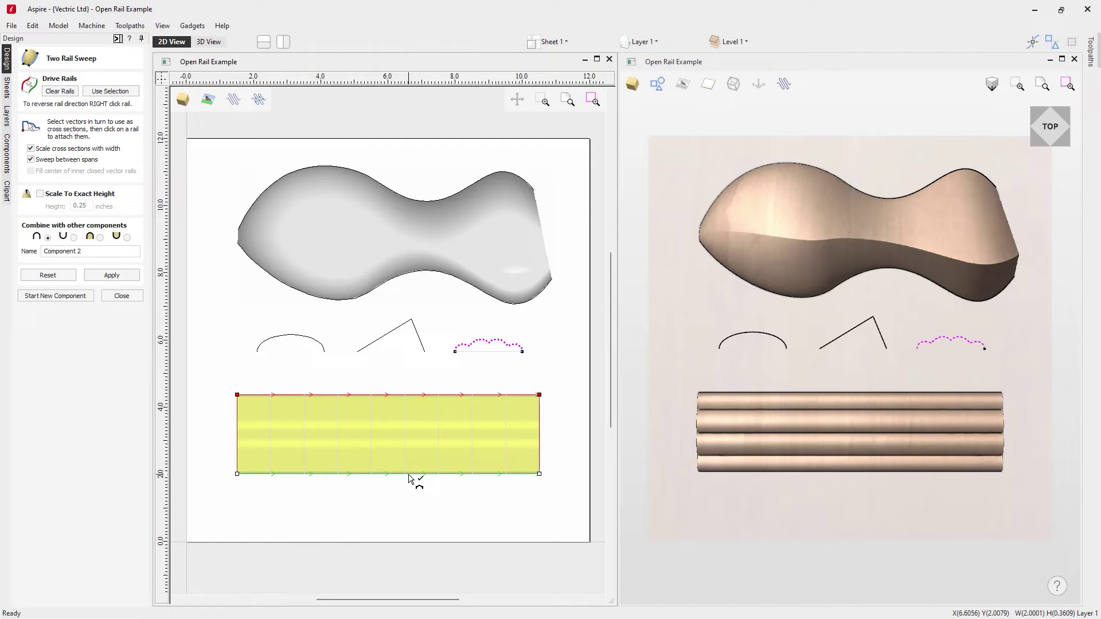
Step: Pull the upper line's middle up into a peak and raise the wavy profile's central bump
click(422, 475)
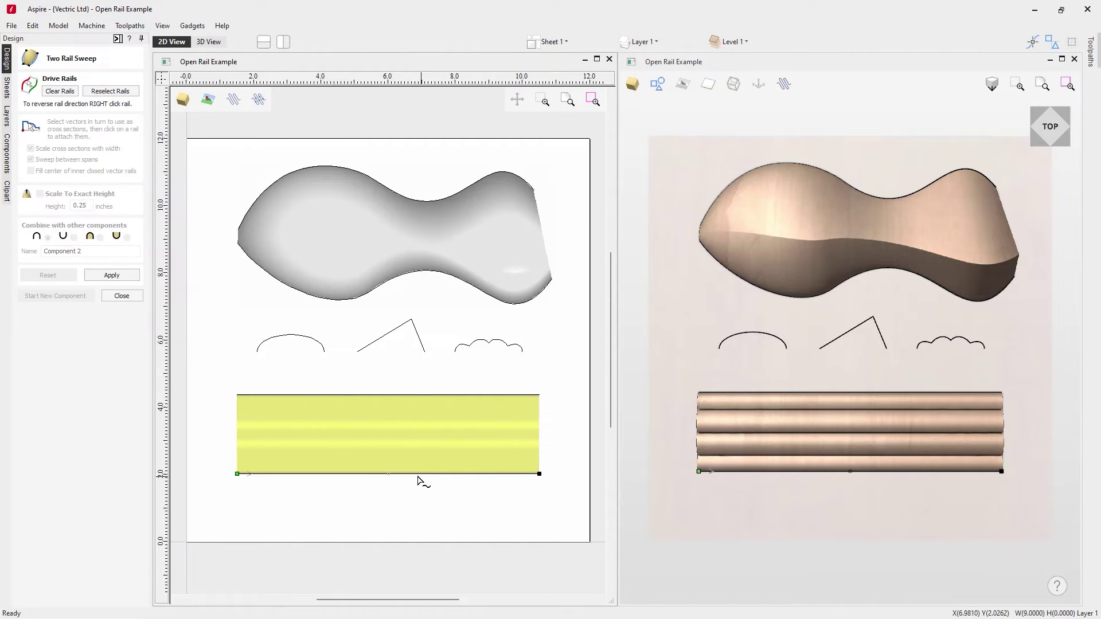
click(396, 394)
drag(392, 396, 389, 368)
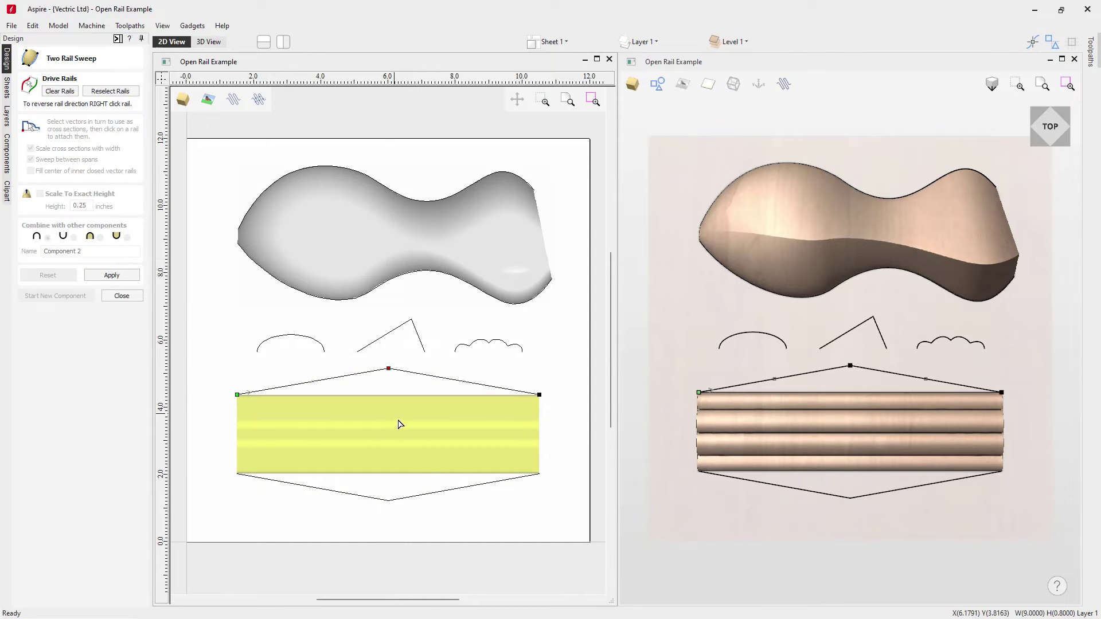
click(479, 349)
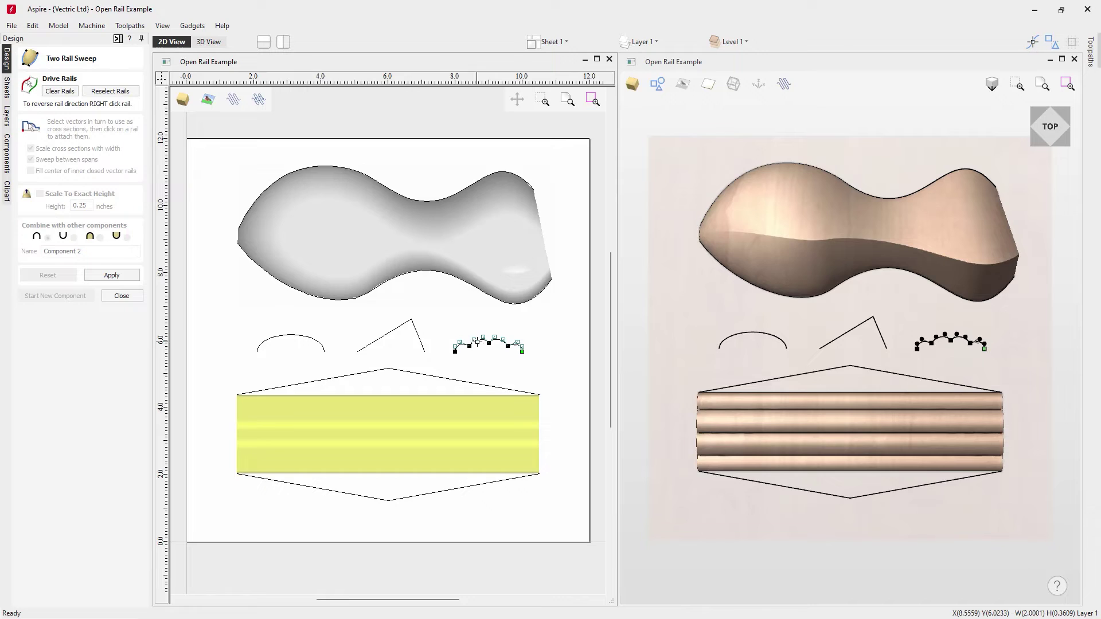
drag(489, 342, 489, 329)
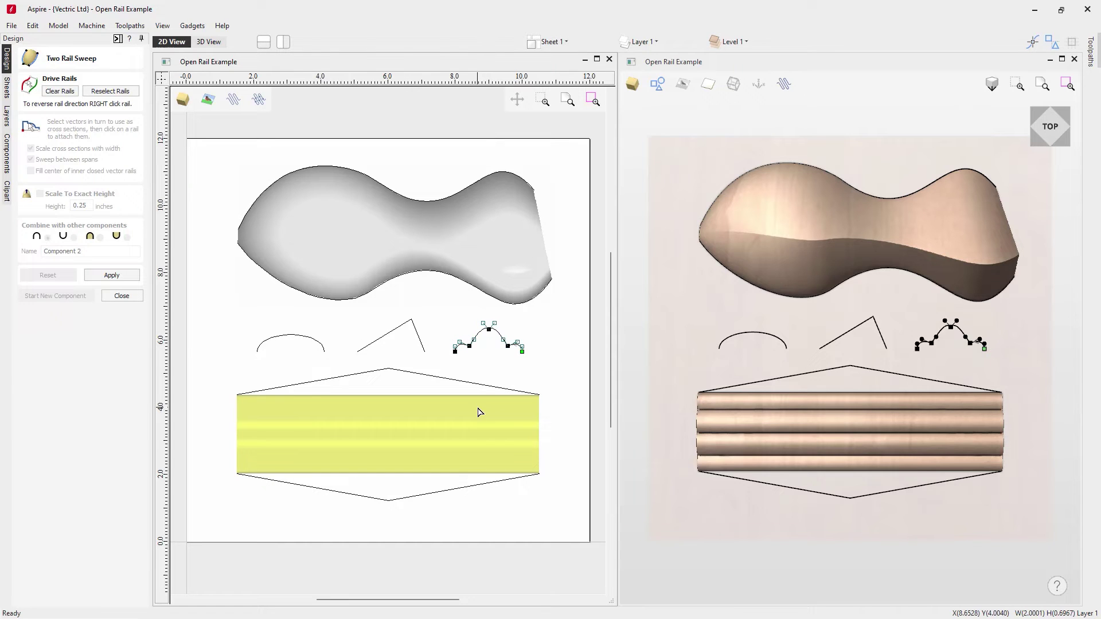
Step: Rebuild the sweep along the edited peaked rails and close the sweep settings
click(110, 91)
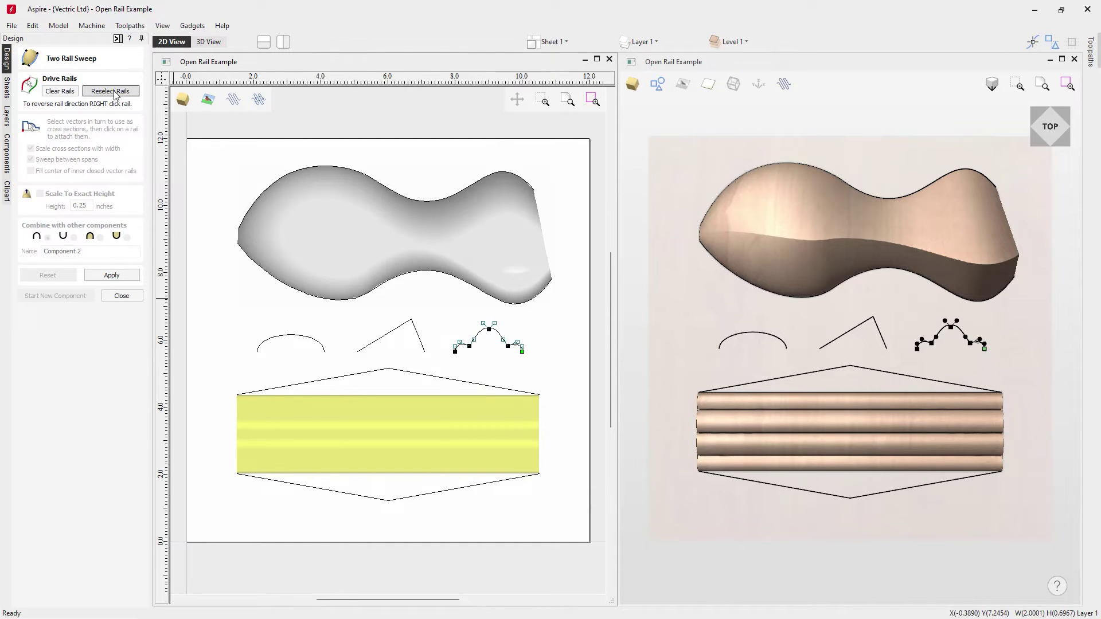
click(122, 275)
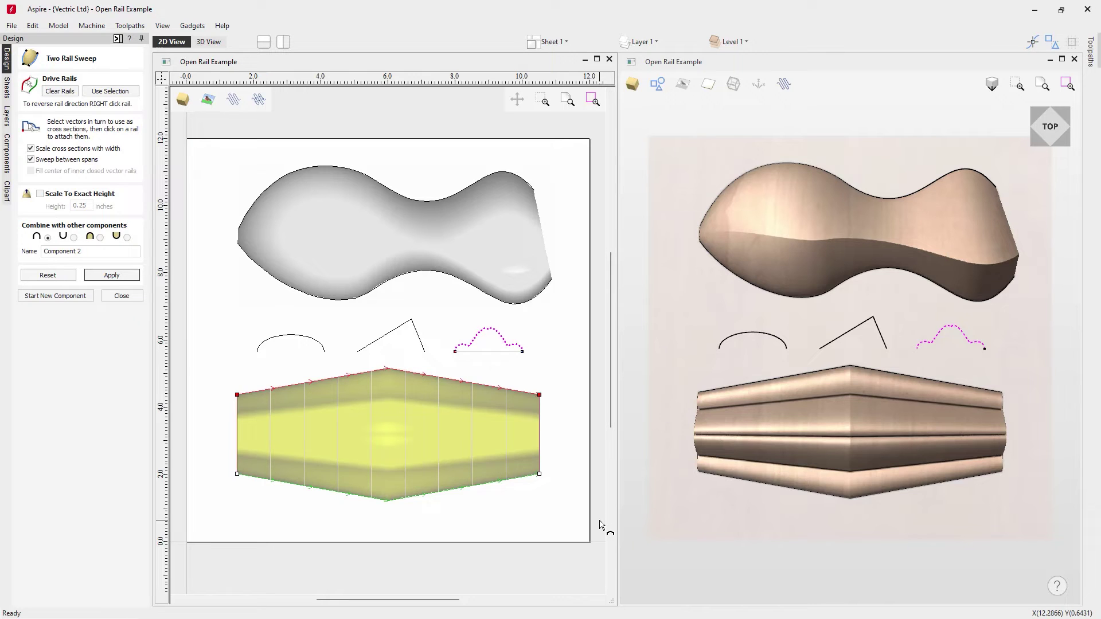
click(122, 295)
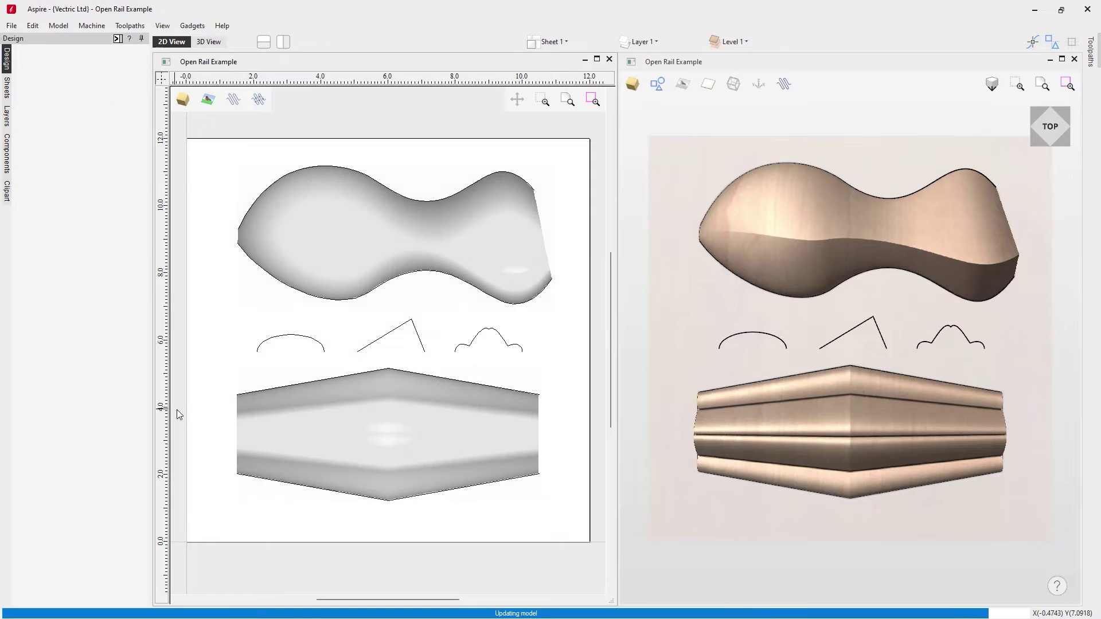
Step: Close Open Rail Example without saving changes
click(12, 26)
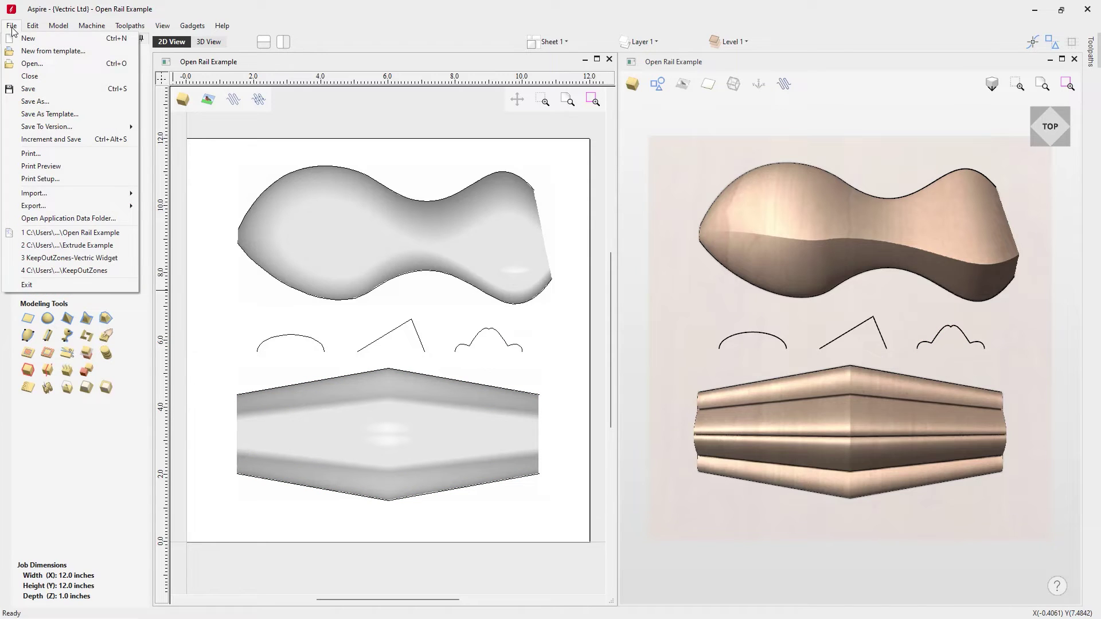
click(22, 84)
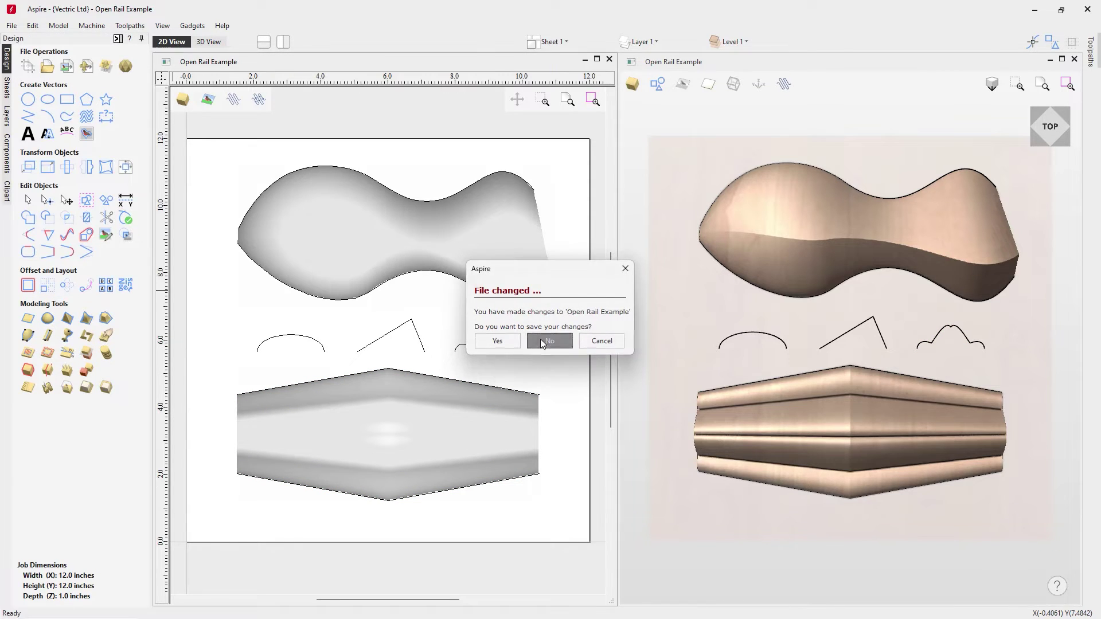
click(540, 338)
Step: Open the Closed Rail Example file
click(83, 165)
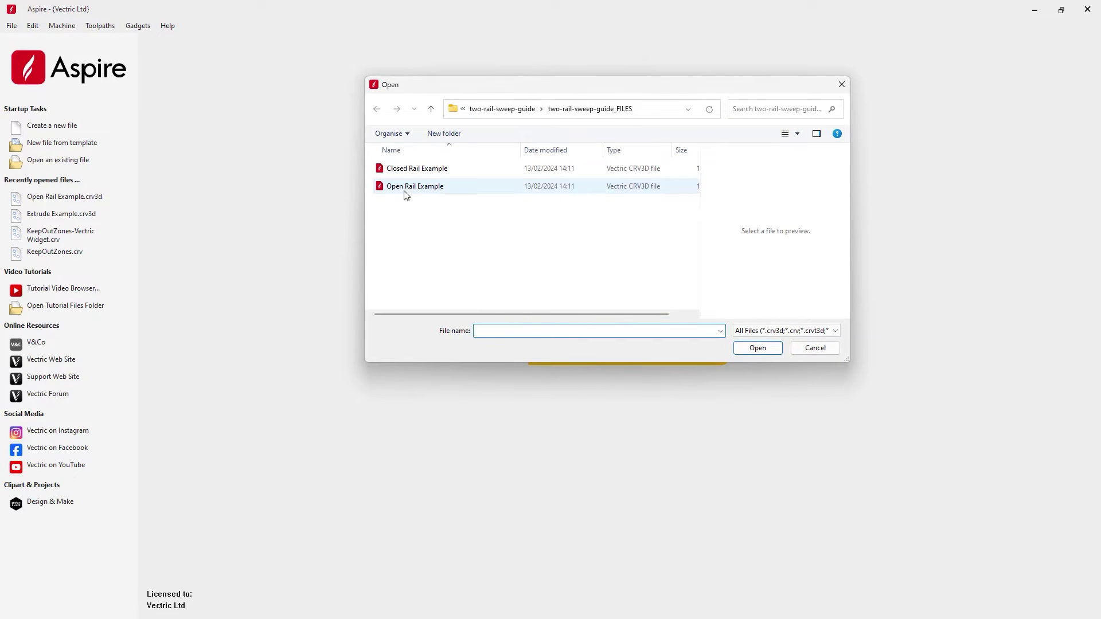
click(418, 170)
click(757, 349)
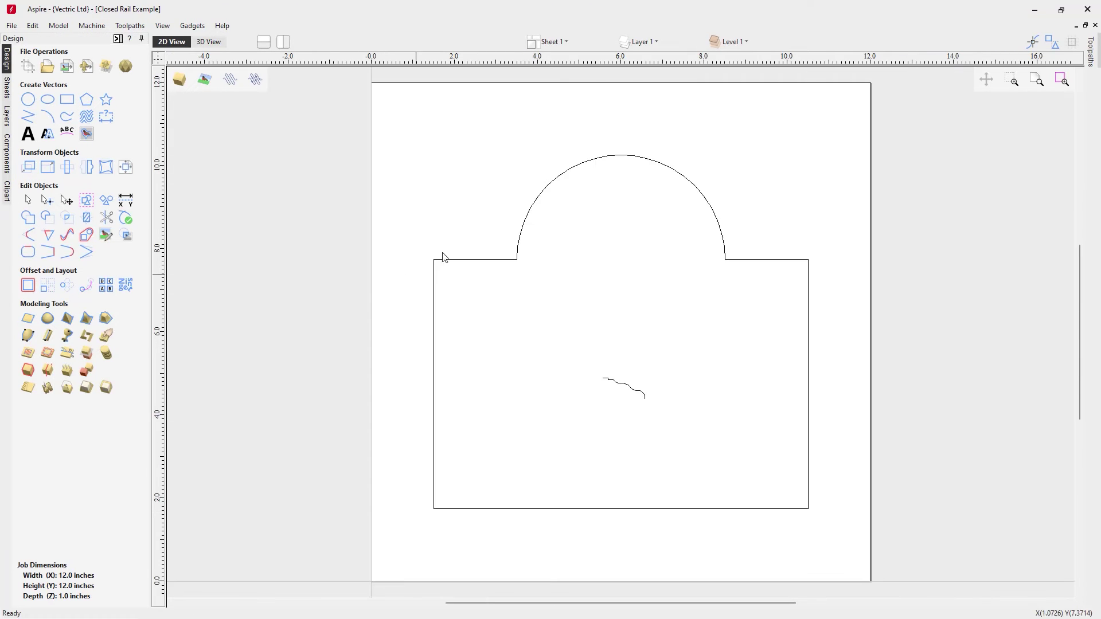
Step: Offset the arched outline outward by 1.0 in with sharp corners, then select the new outer outline
click(282, 43)
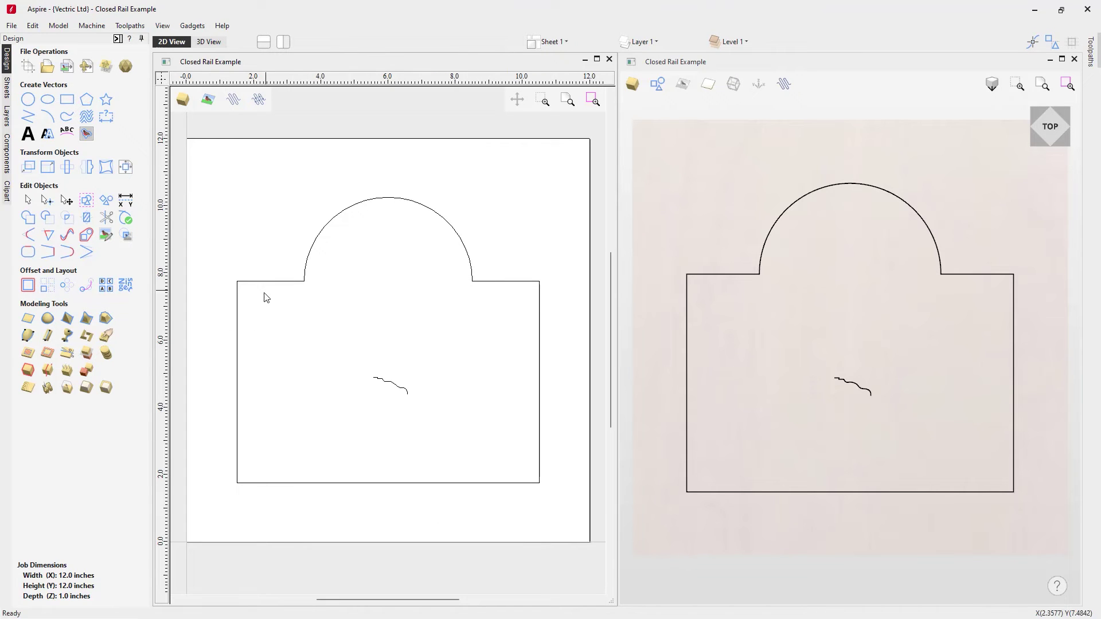
click(397, 198)
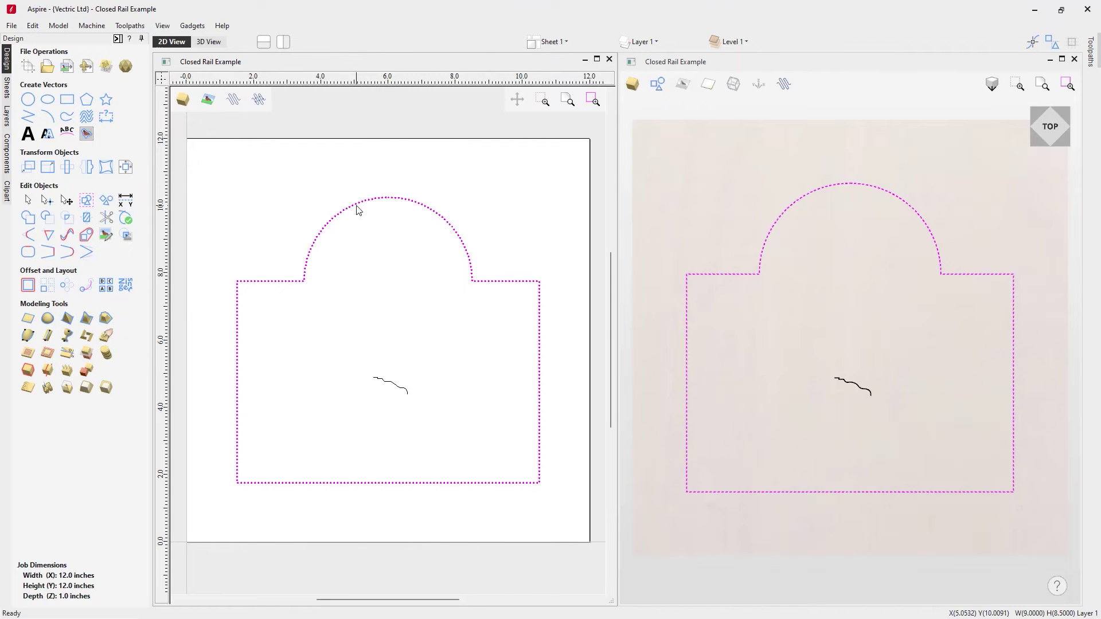
click(28, 285)
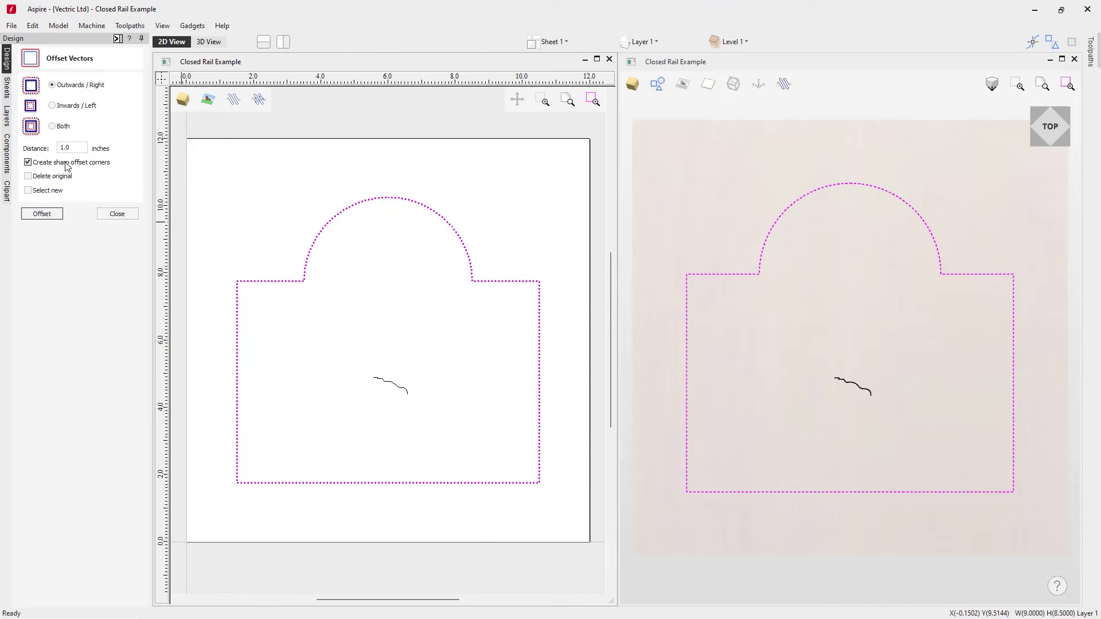
click(43, 214)
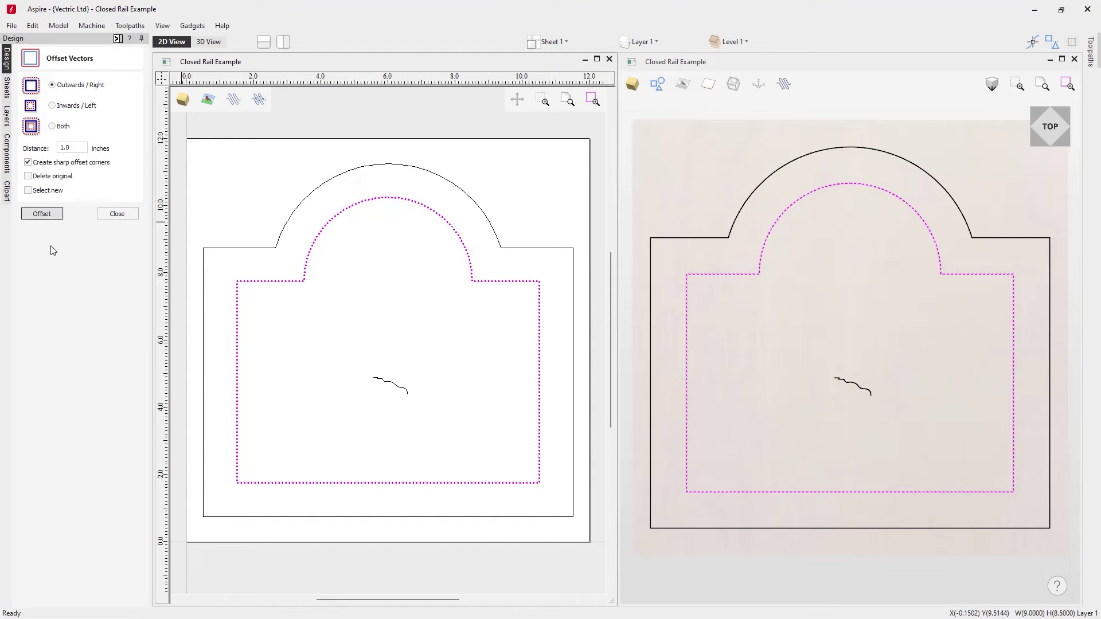
click(117, 214)
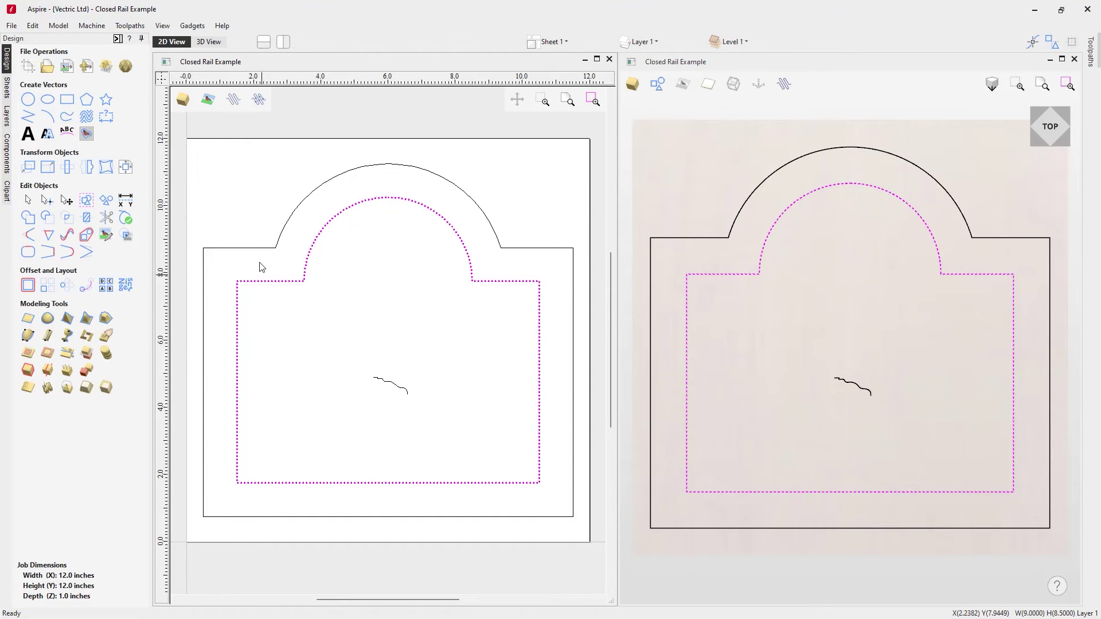
click(261, 252)
click(275, 282)
click(268, 257)
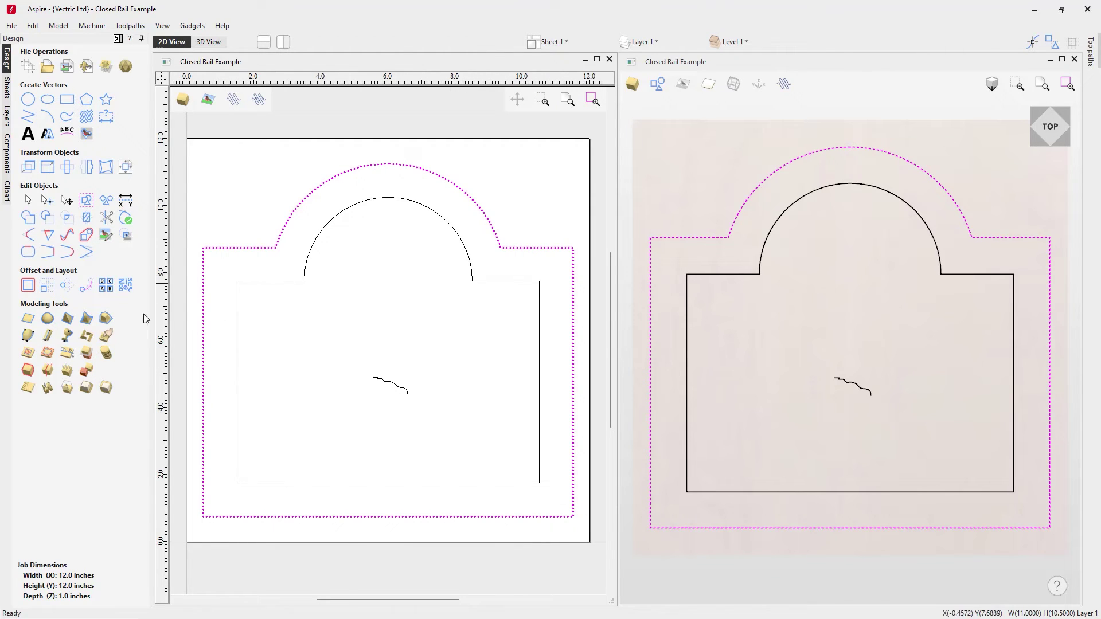
Step: Sweep the small curve profile between the outer and inner arch outlines used as two rails
click(300, 307)
click(28, 335)
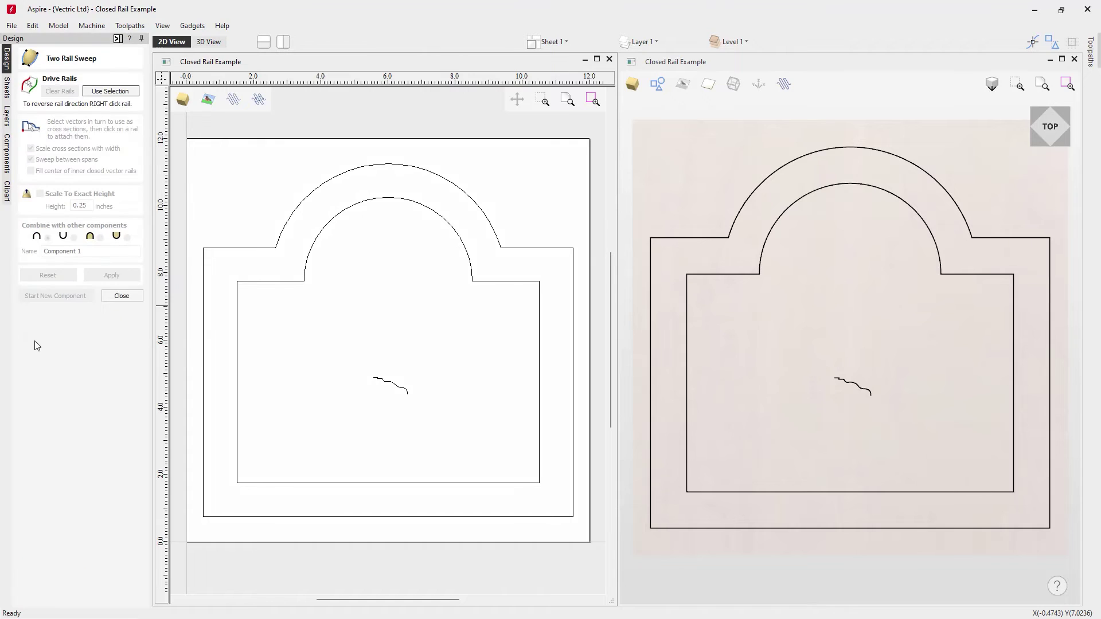
click(392, 165)
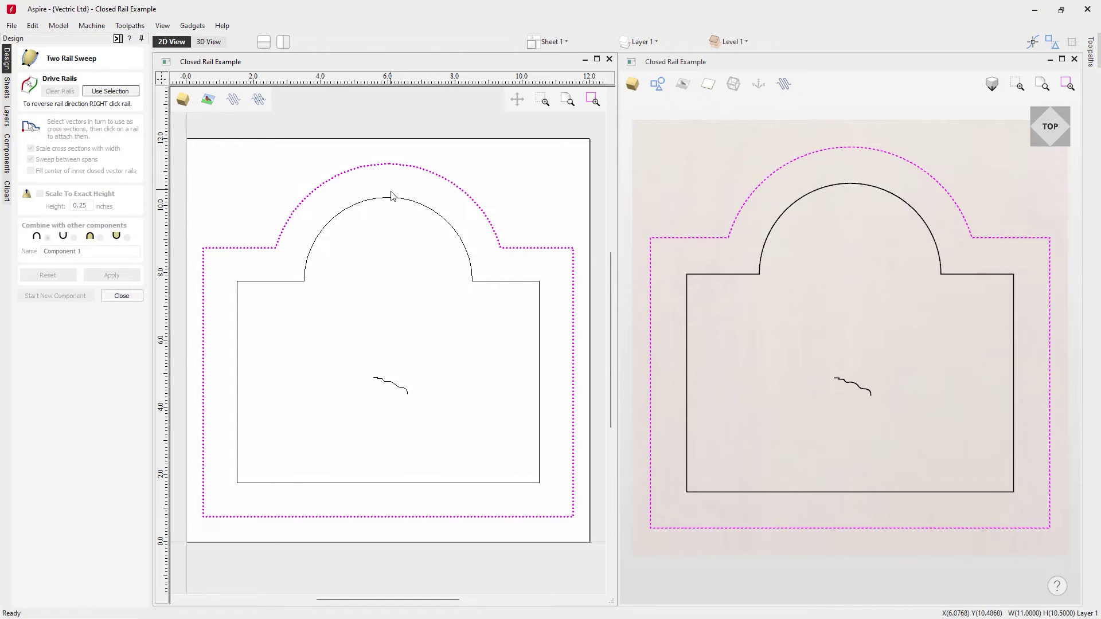
shift+click(392, 199)
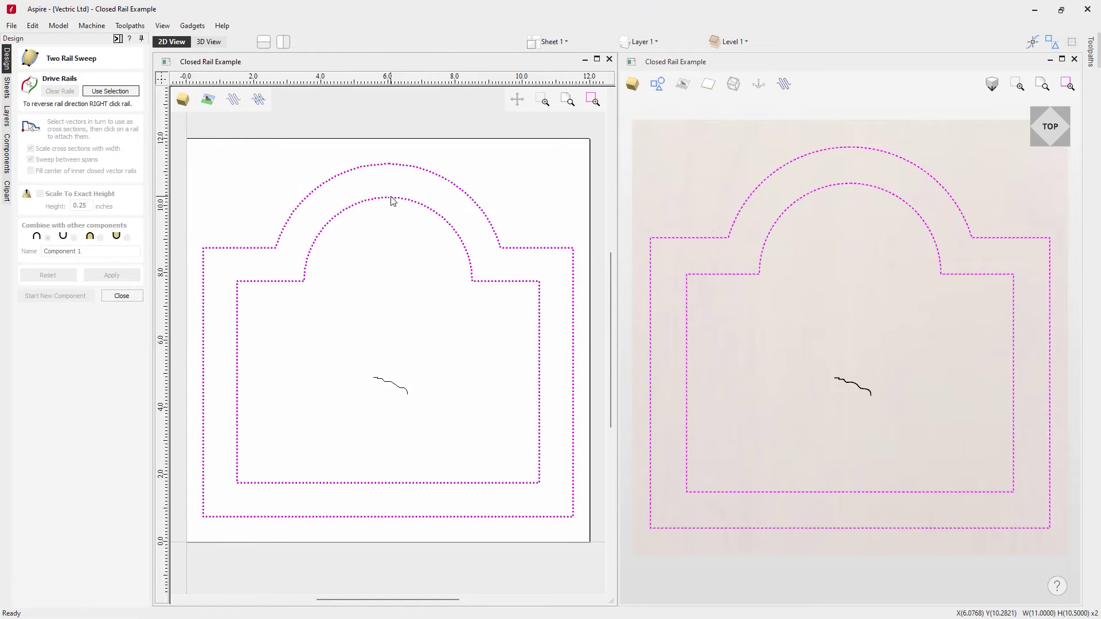
click(108, 93)
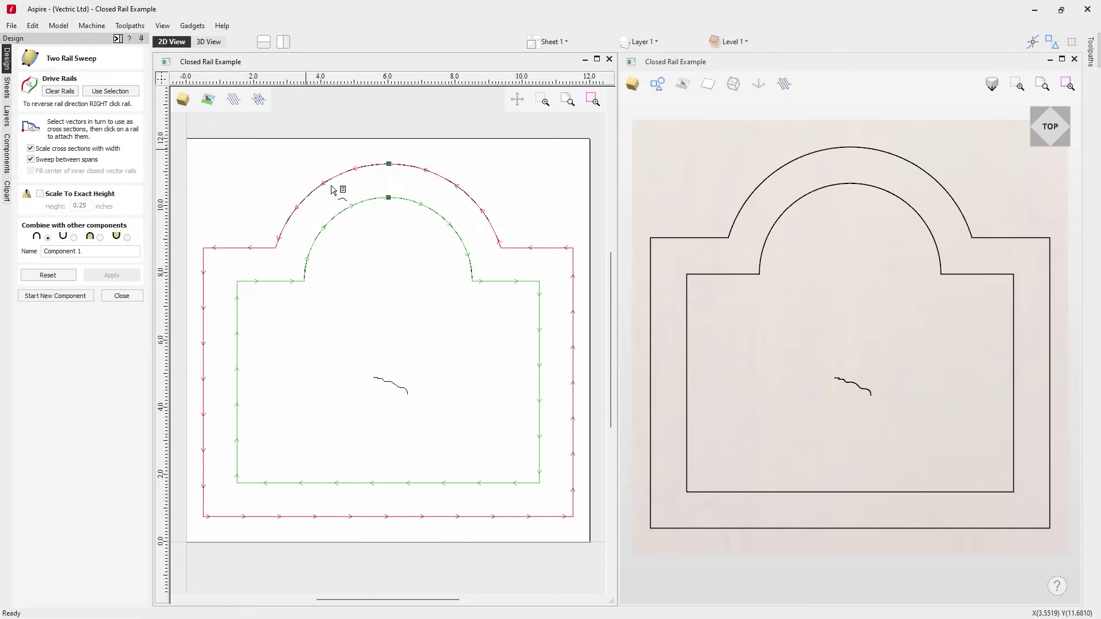
click(404, 392)
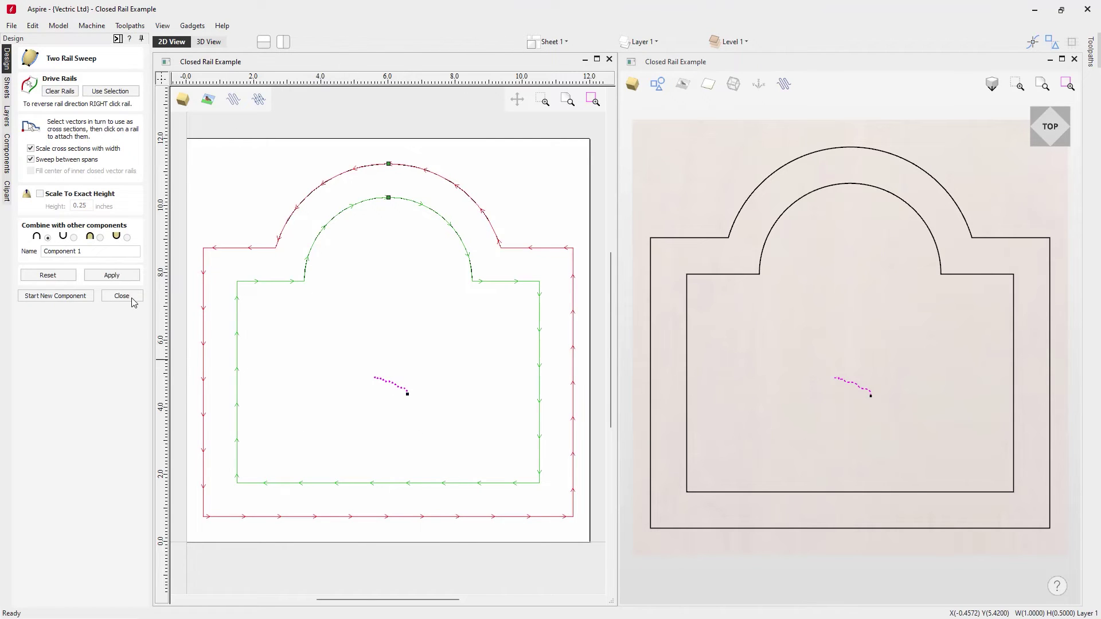
click(125, 276)
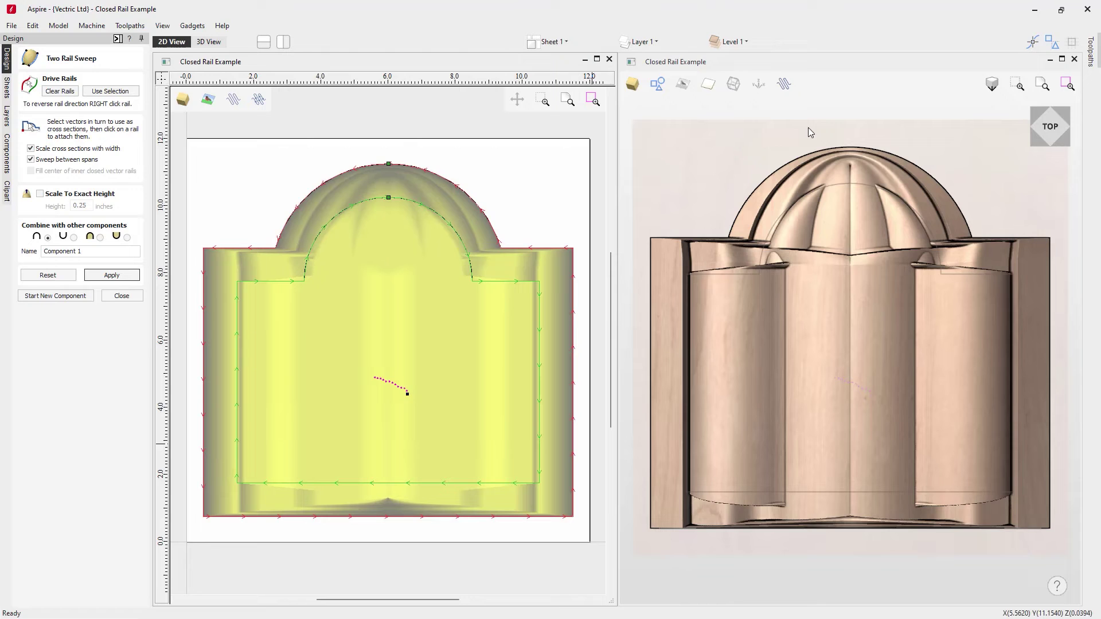
Step: Reverse the outer arch rail's direction and recompute the sweep
right_click(410, 167)
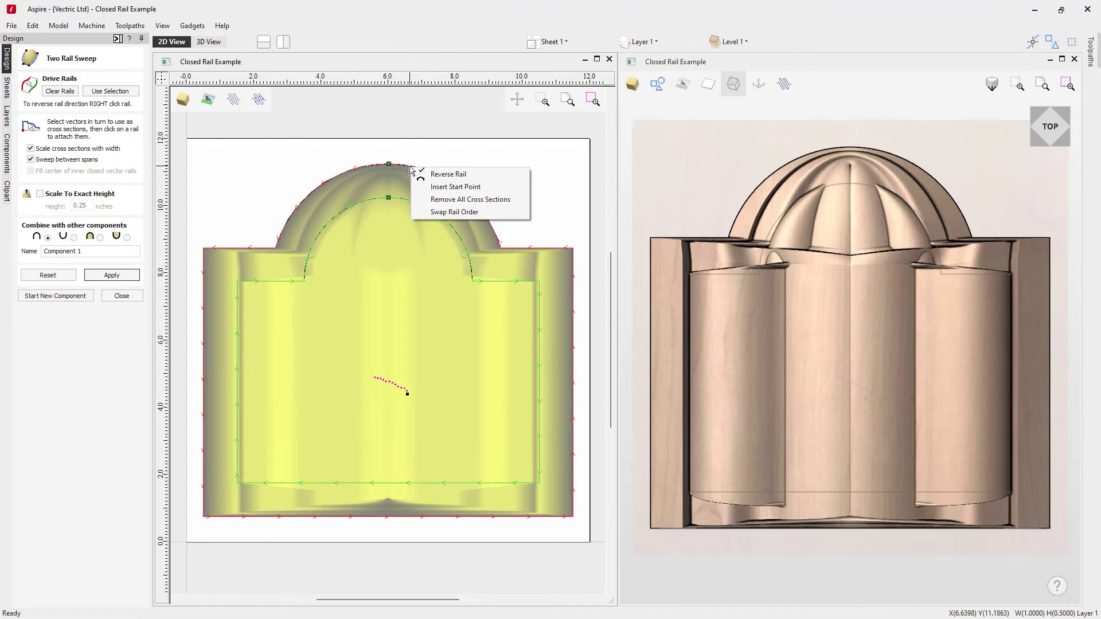
click(441, 174)
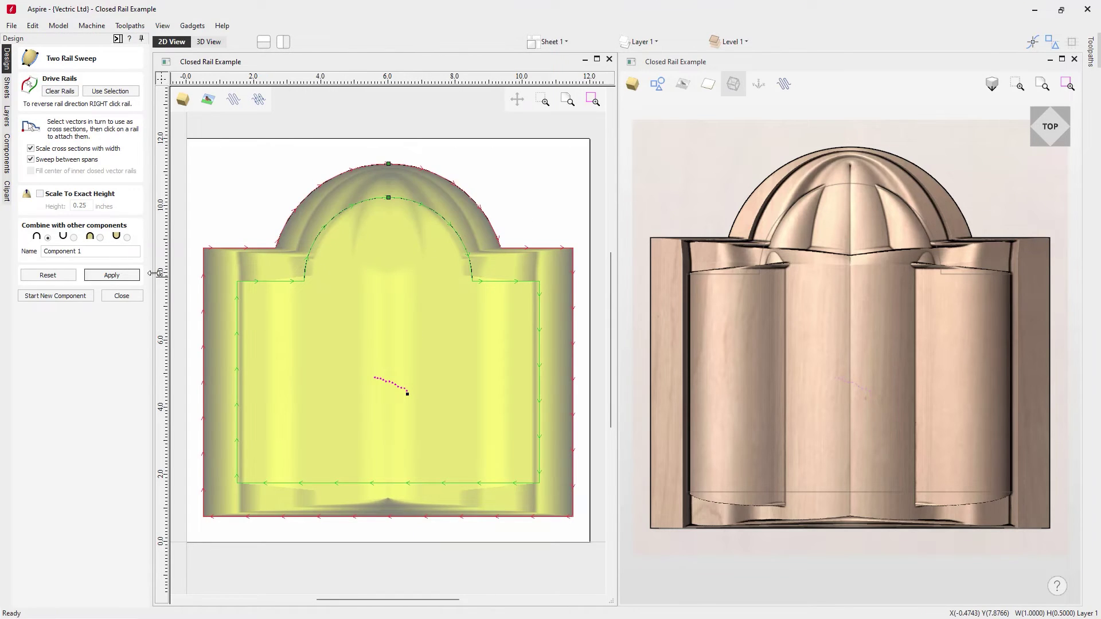
click(113, 276)
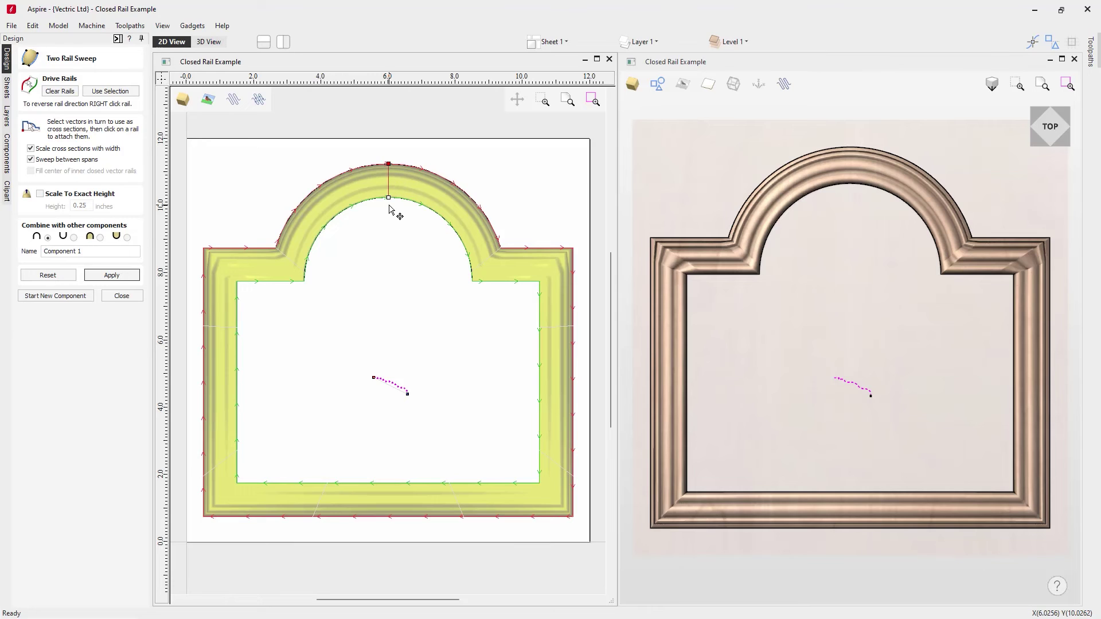
Step: Add the cross section to all rail nodes, rebuild the frame, then remove all cross sections
right_click(390, 175)
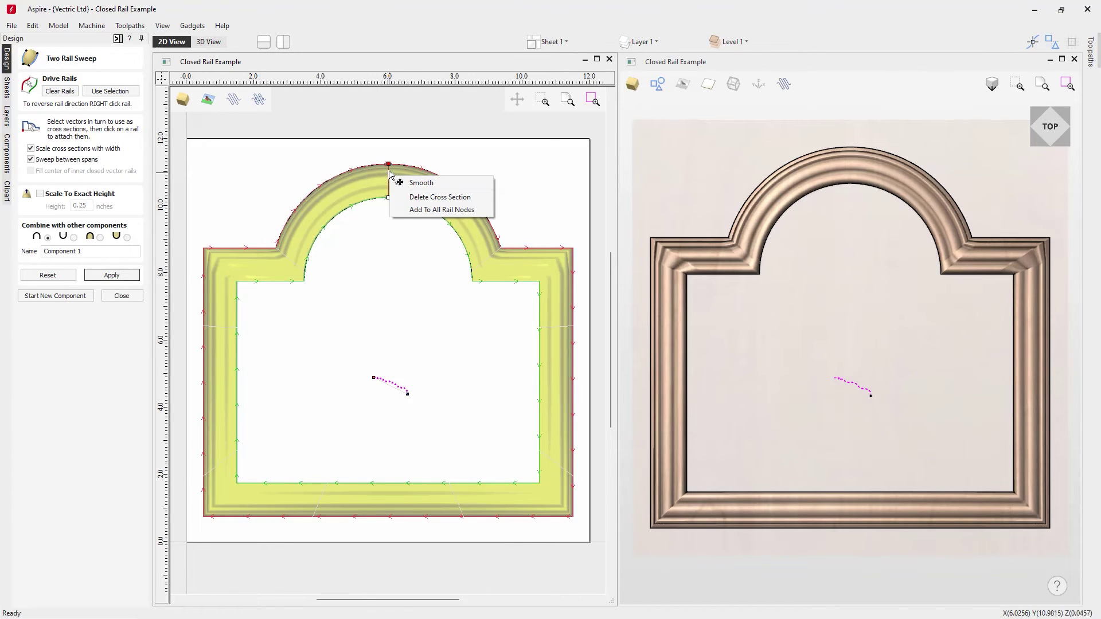
click(459, 211)
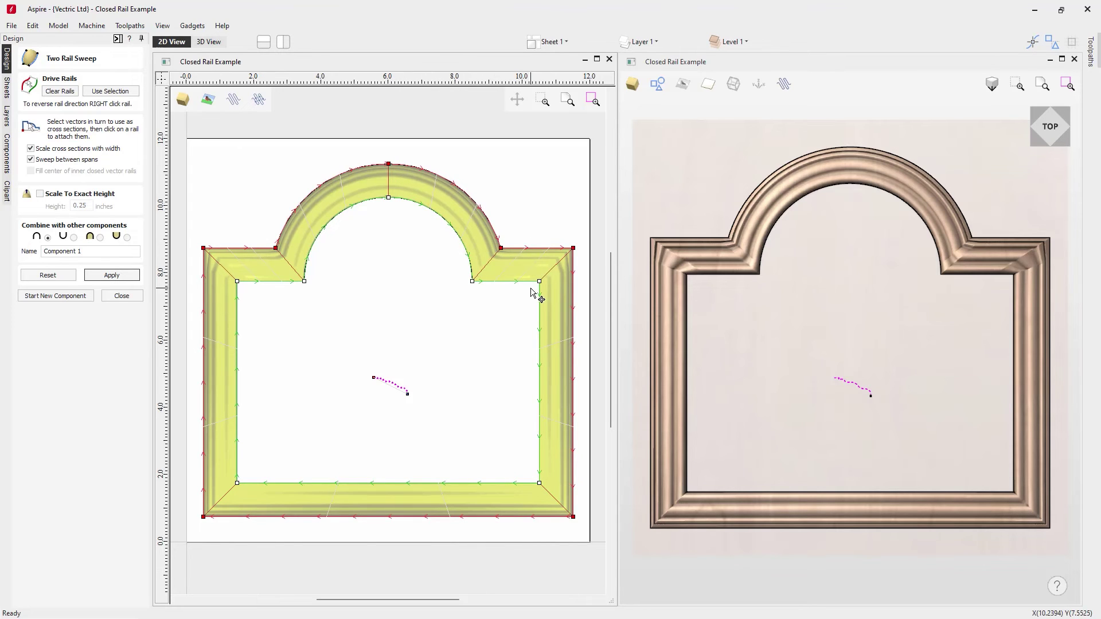
click(112, 276)
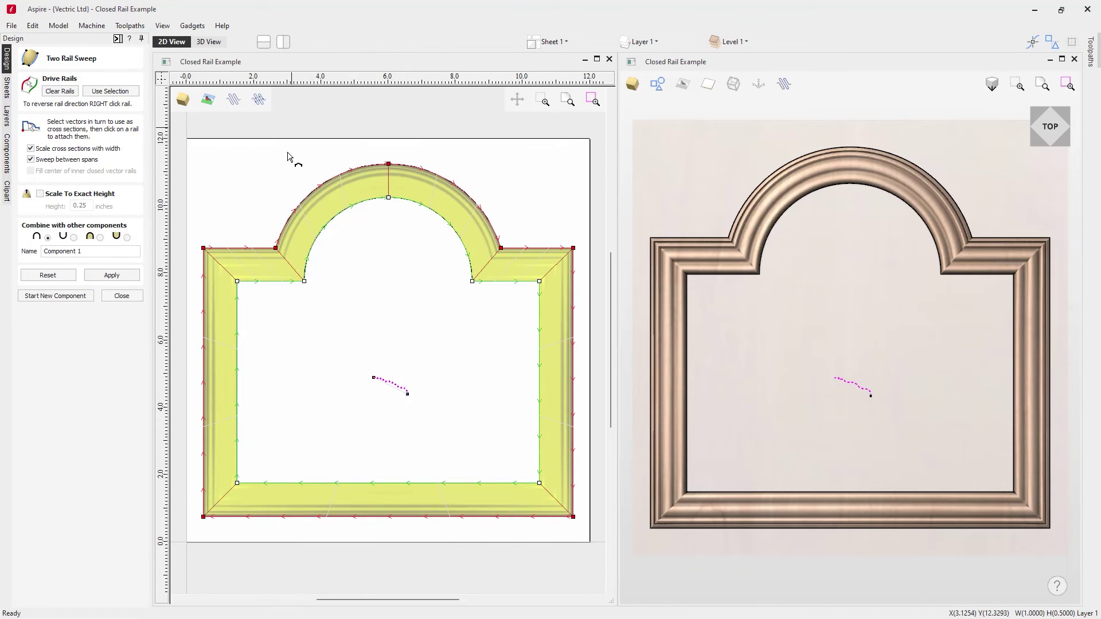
right_click(402, 167)
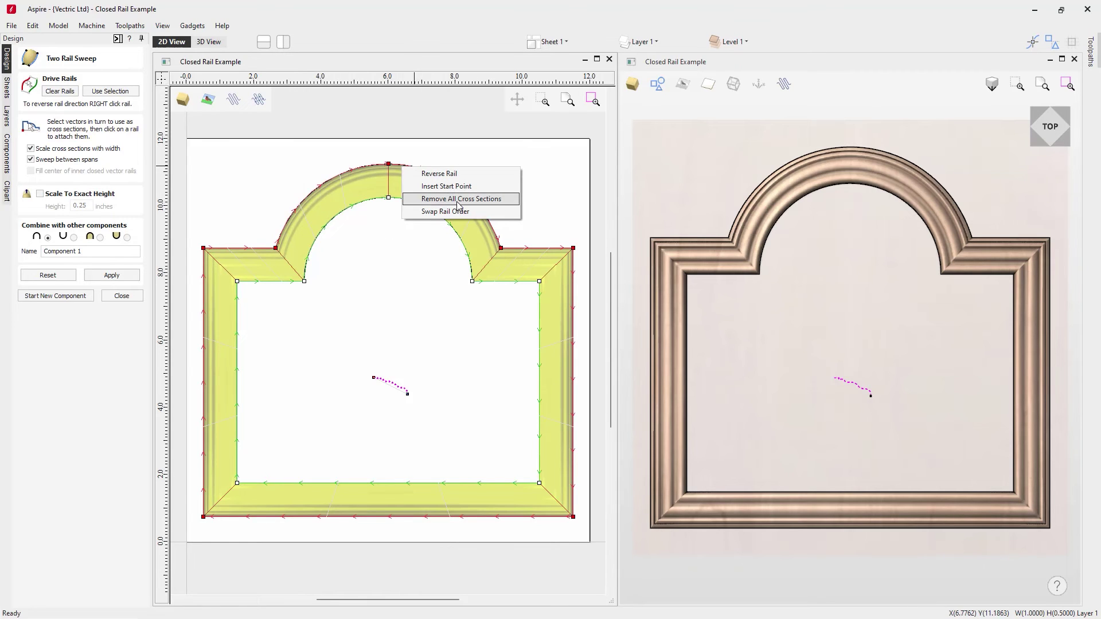
click(454, 200)
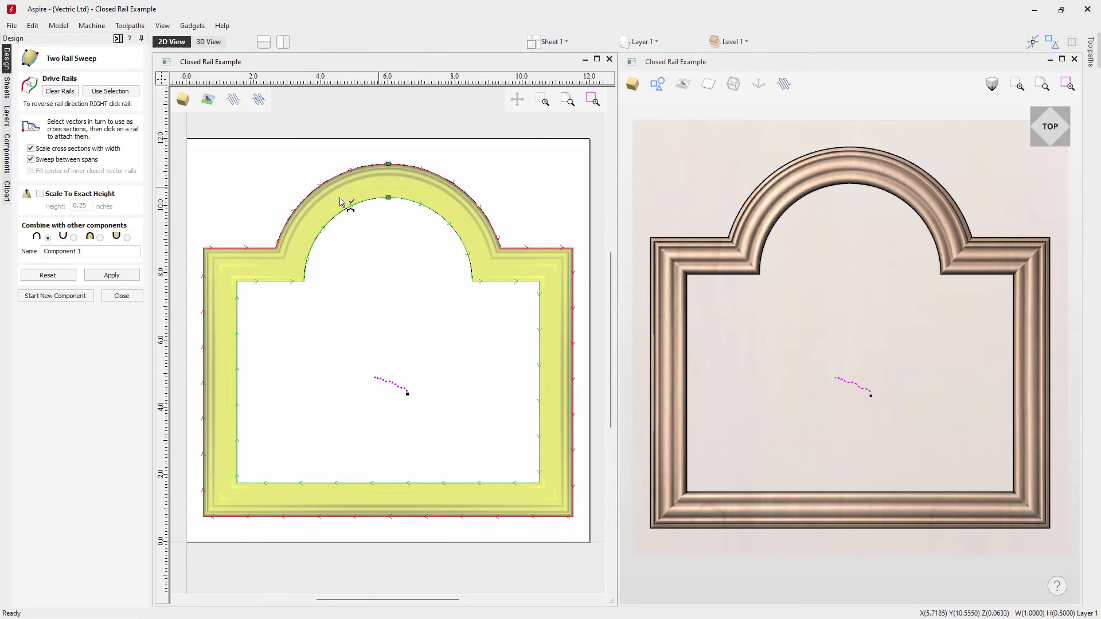
Step: Reset the sweep, inspect the inner outline's nodes, and reselect both arched outlines as rails
click(49, 275)
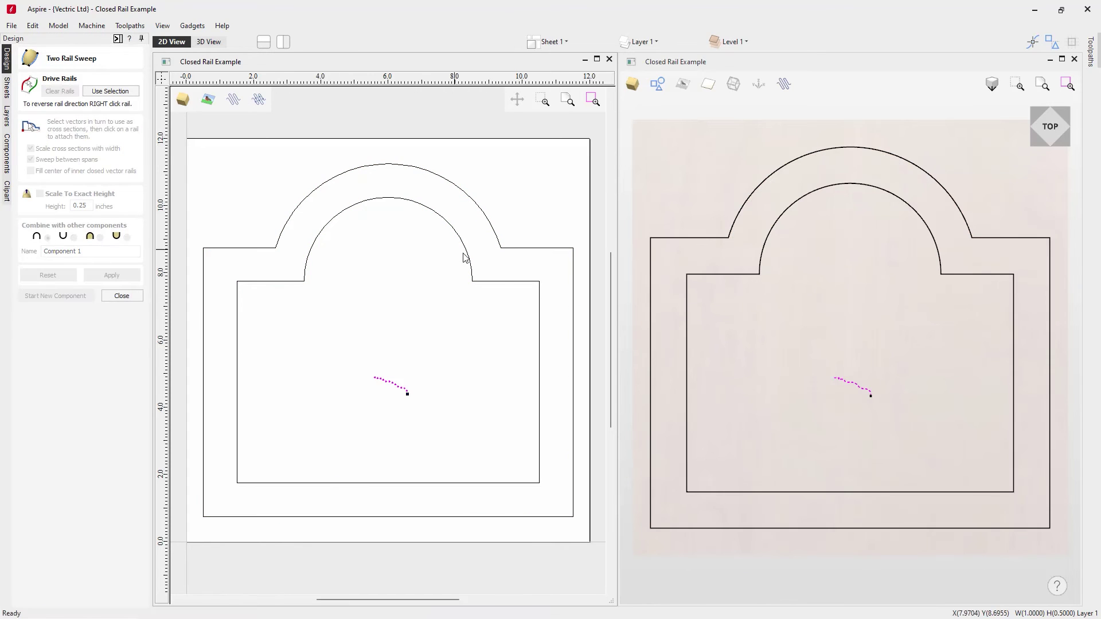
click(460, 246)
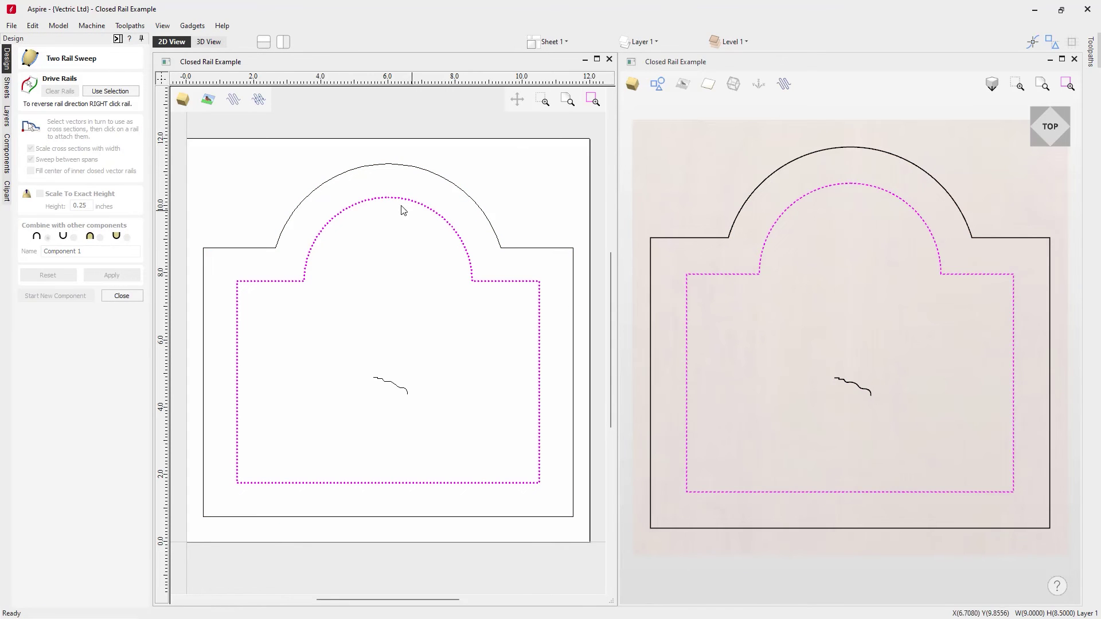
key(n)
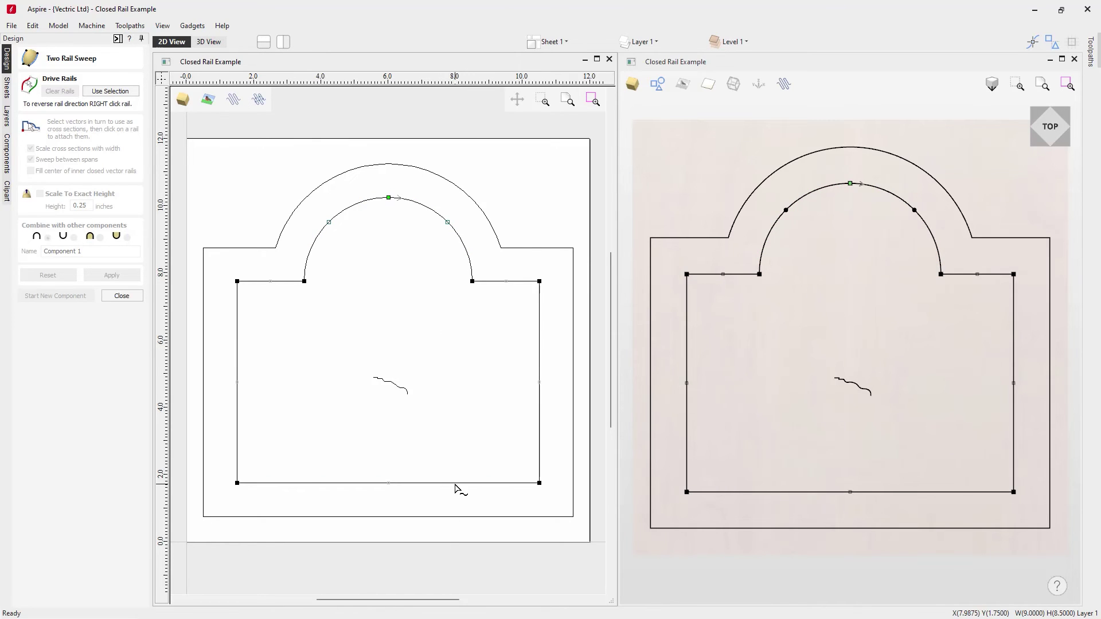
click(369, 448)
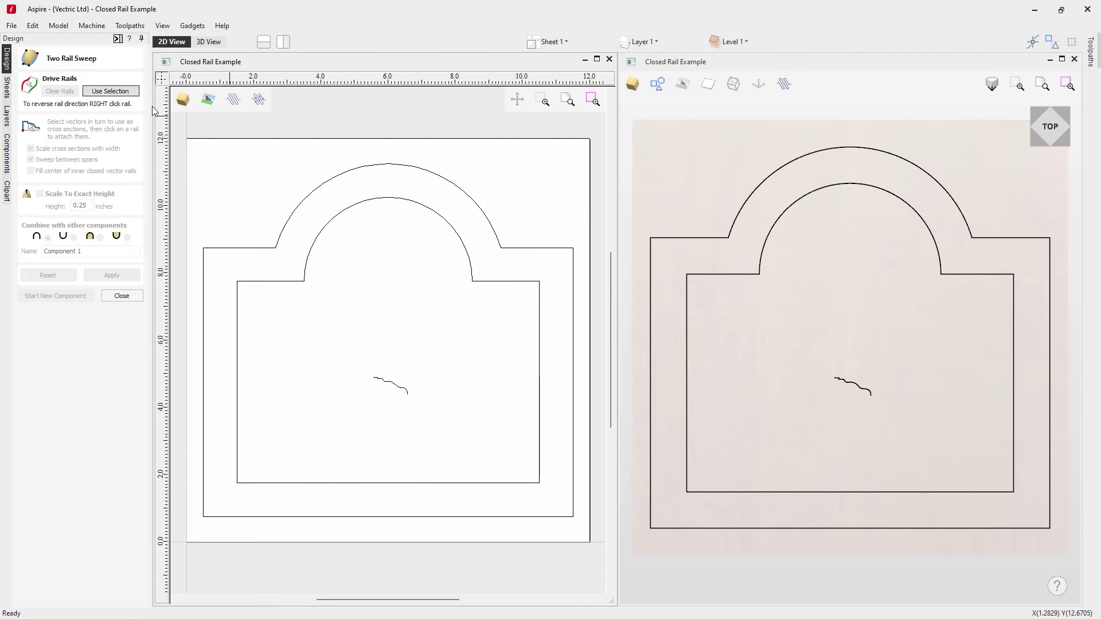
click(408, 166)
shift+click(393, 199)
Step: Set both arched outlines as the drive rails and pick the small curve as the profile
click(110, 92)
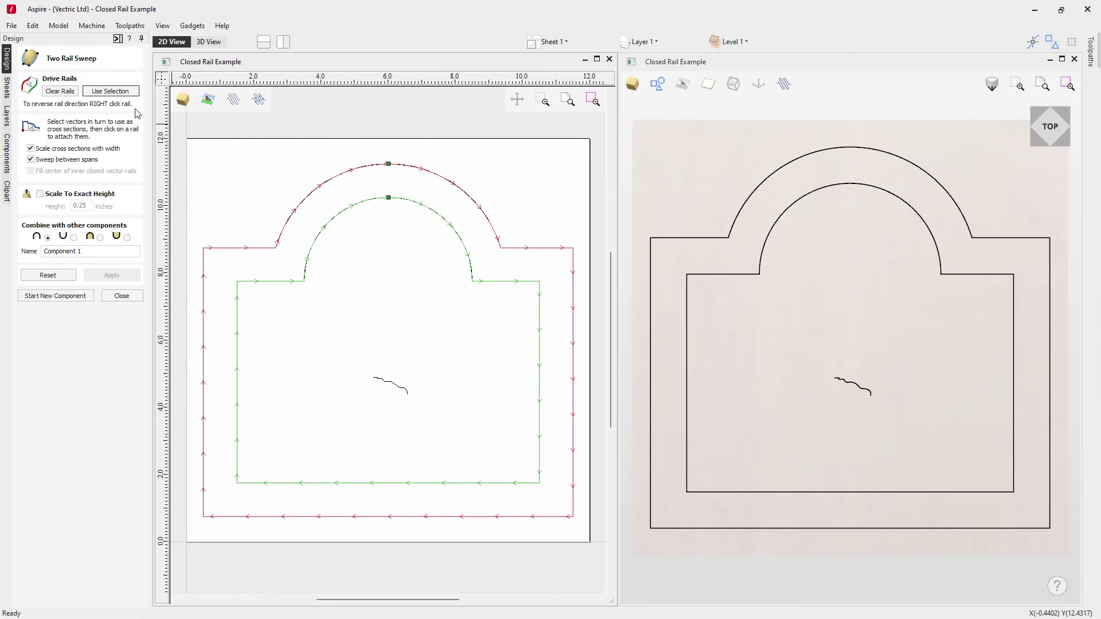
click(393, 385)
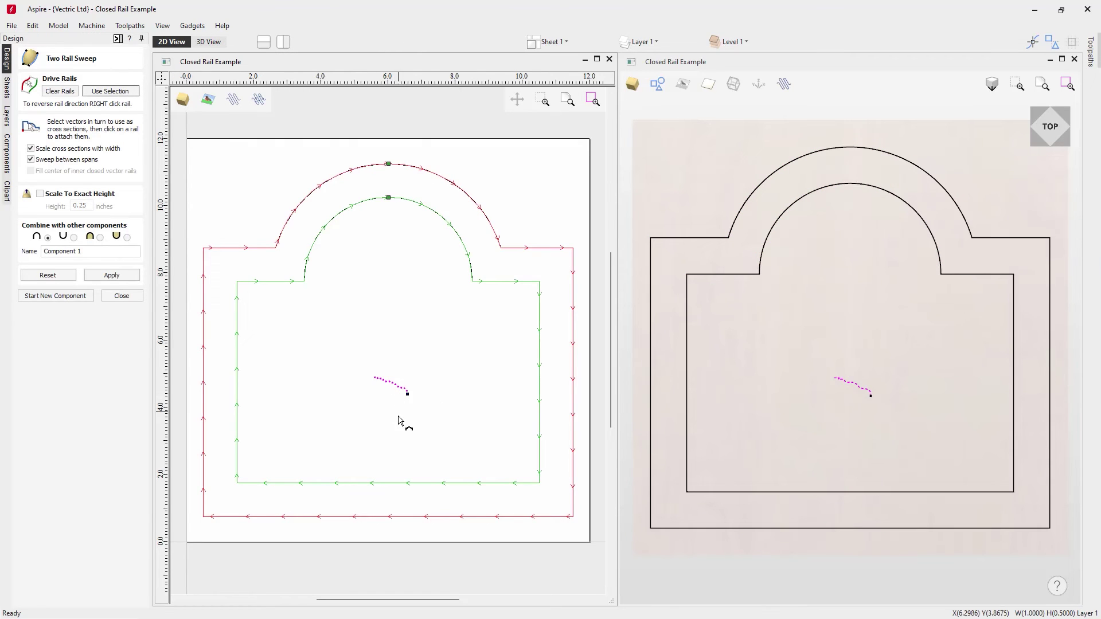
right_click(388, 166)
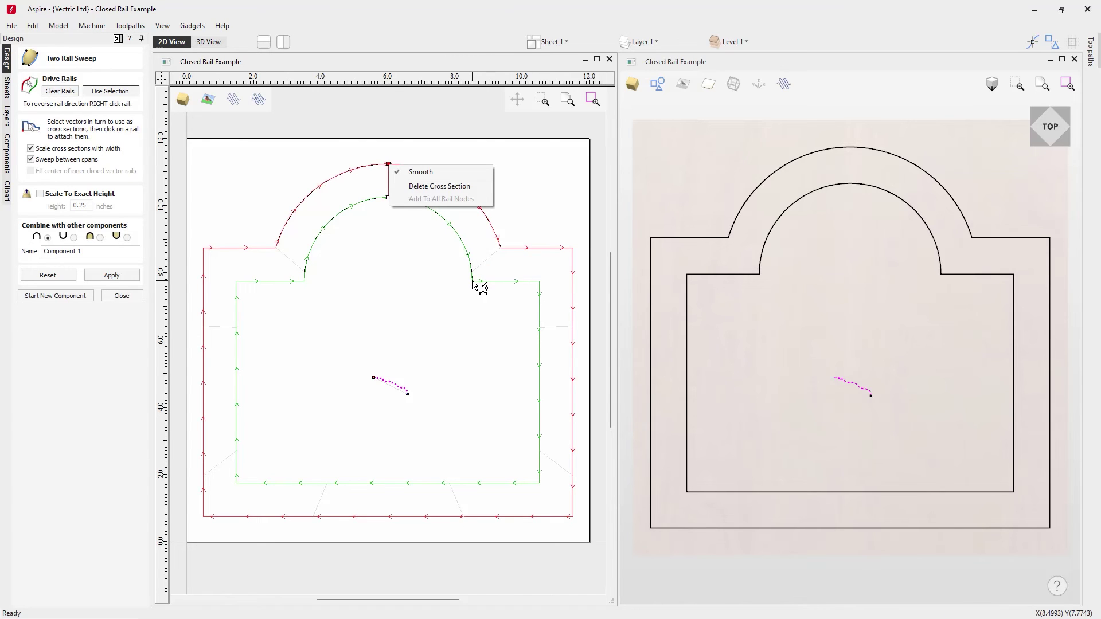
Step: Link outer and inner rails at the right arch base and all four corners
click(489, 274)
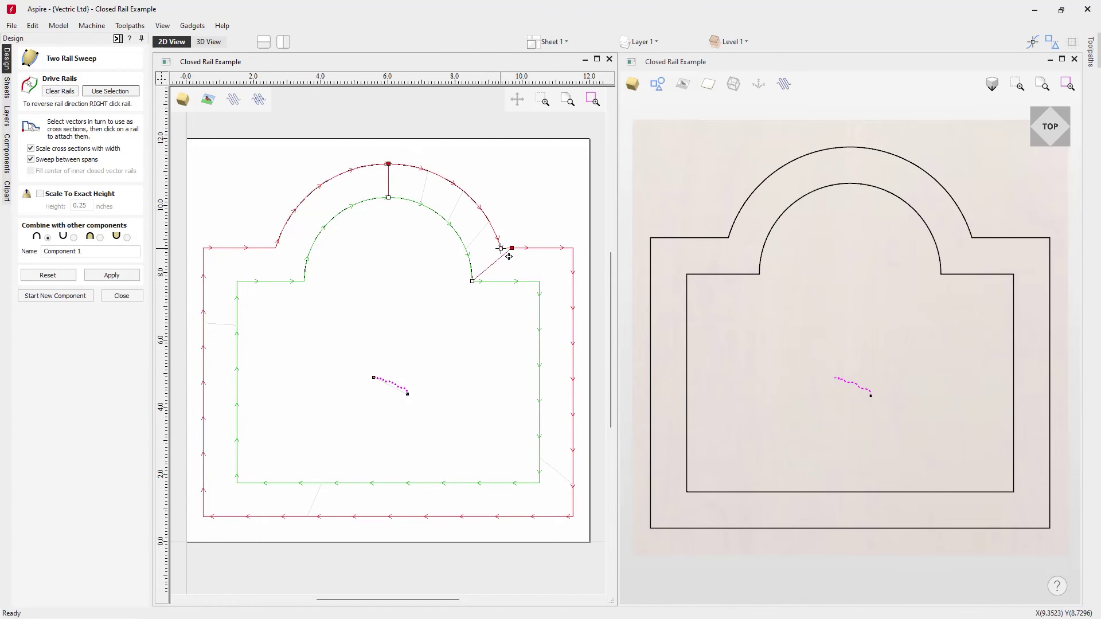
drag(508, 256, 501, 249)
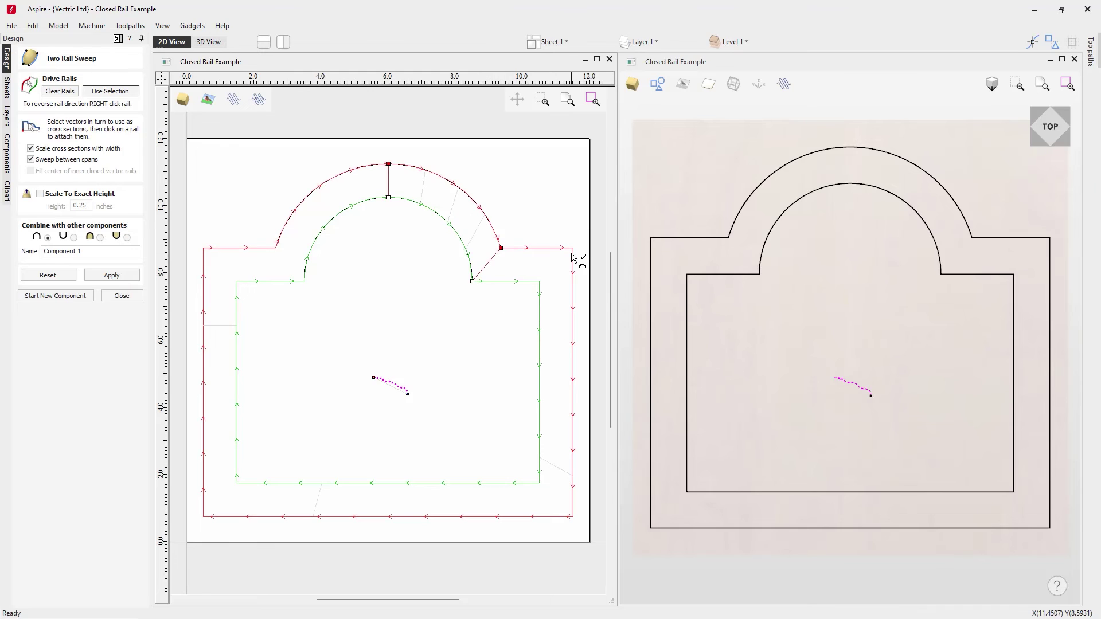
click(539, 285)
drag(574, 247, 573, 248)
click(542, 486)
drag(574, 500, 573, 518)
click(205, 524)
click(205, 251)
Step: Link the rails at the arch's left base, apply the sweep, and view it in 3D
click(277, 248)
click(302, 282)
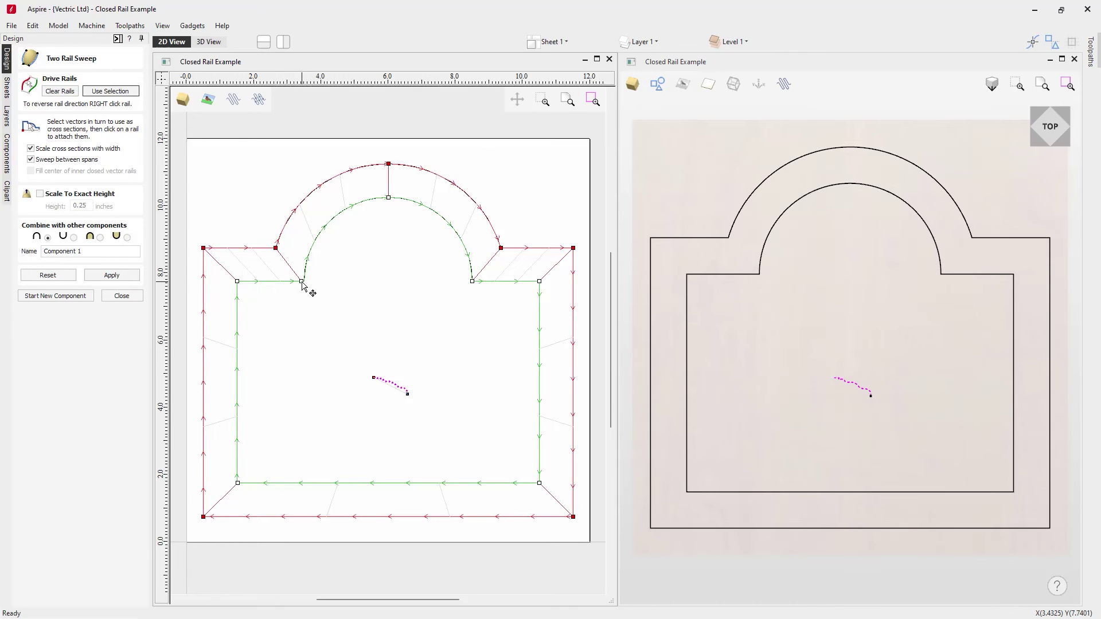
click(112, 276)
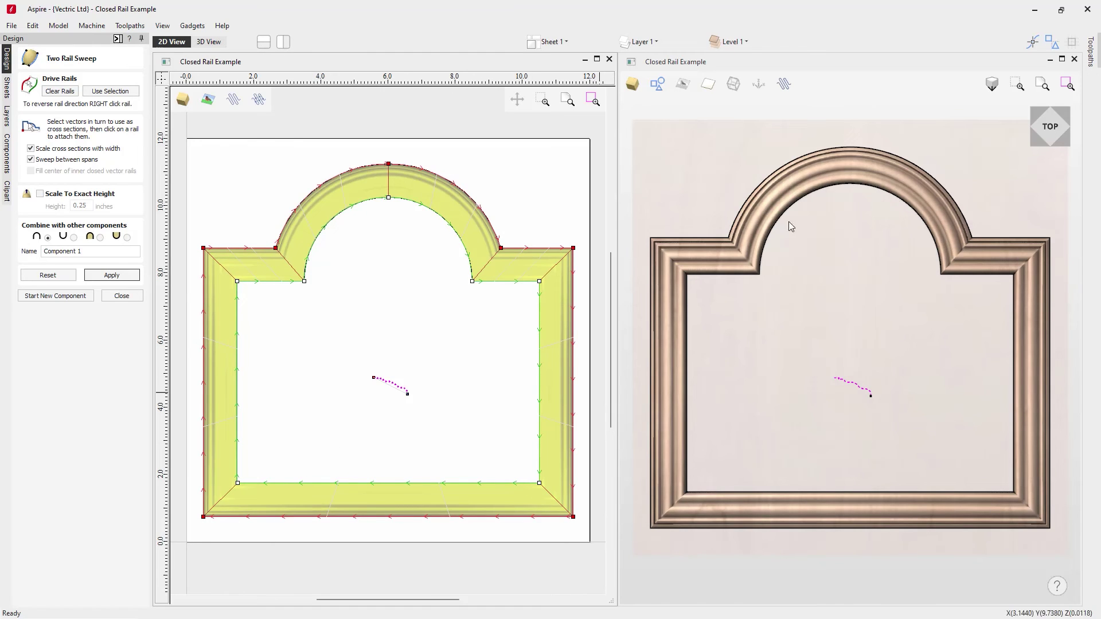
click(897, 273)
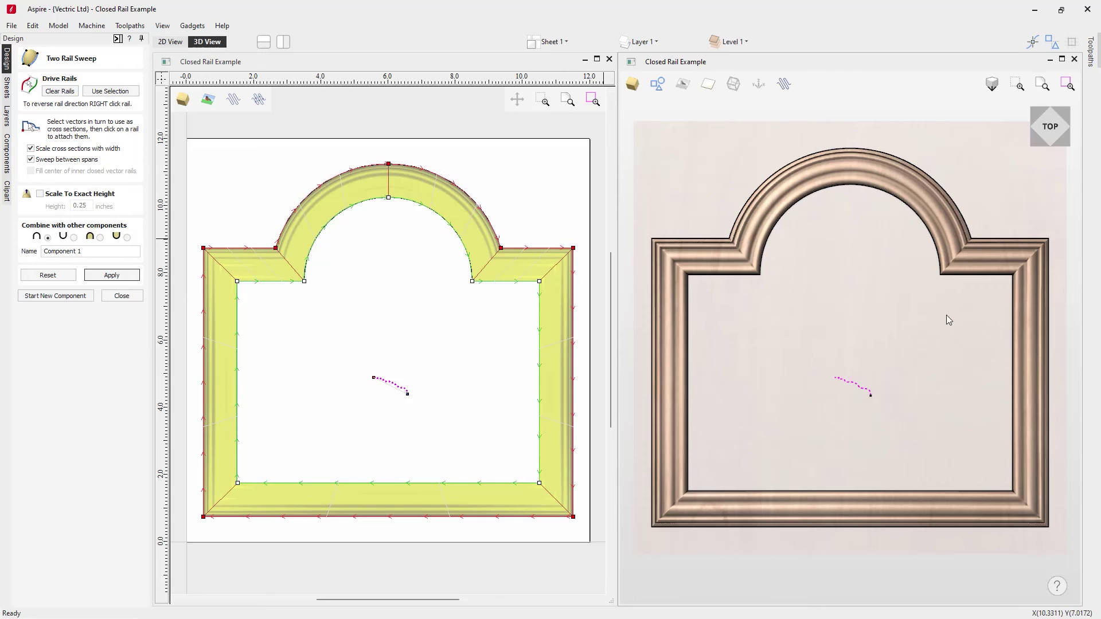
Step: Turn off width scaling, fill the inner rail's centre, reapply, and orbit to inspect
click(32, 149)
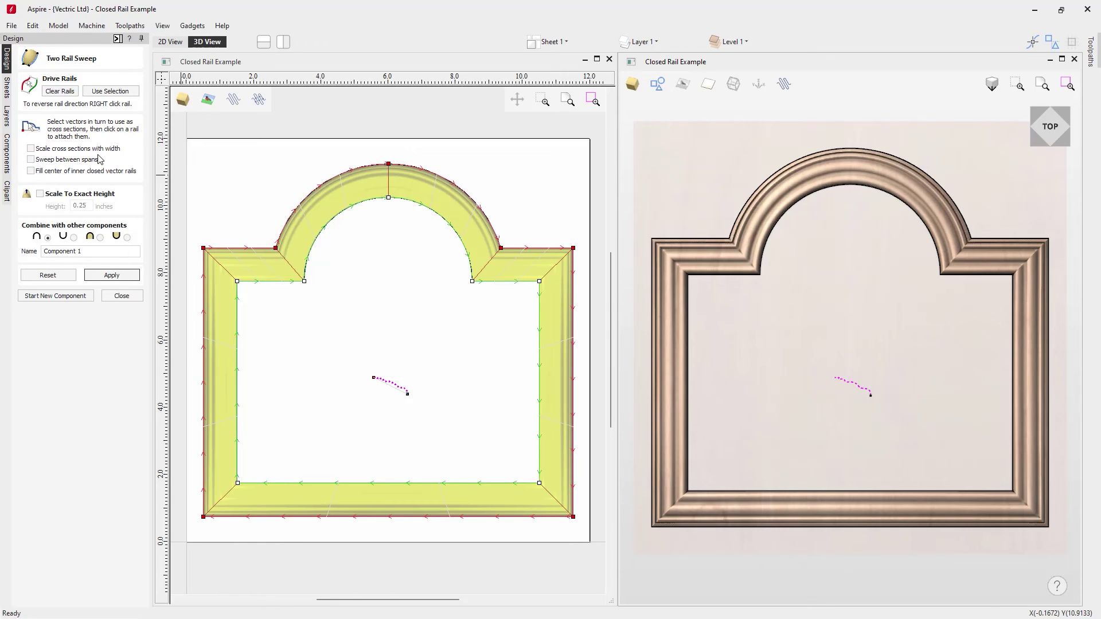
click(32, 172)
click(112, 275)
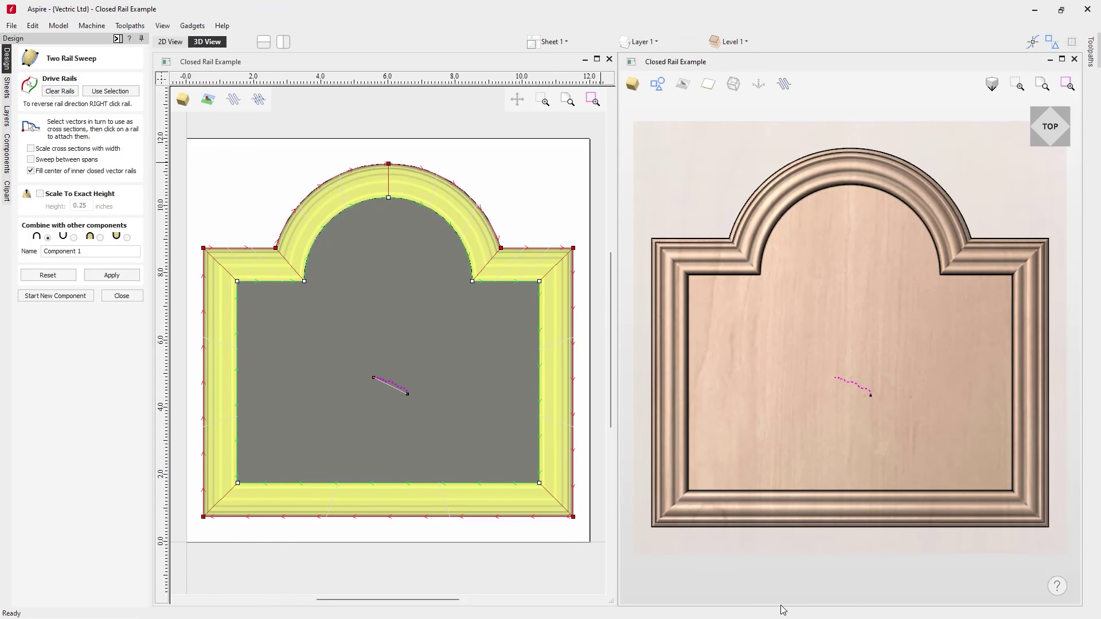
drag(721, 541, 820, 388)
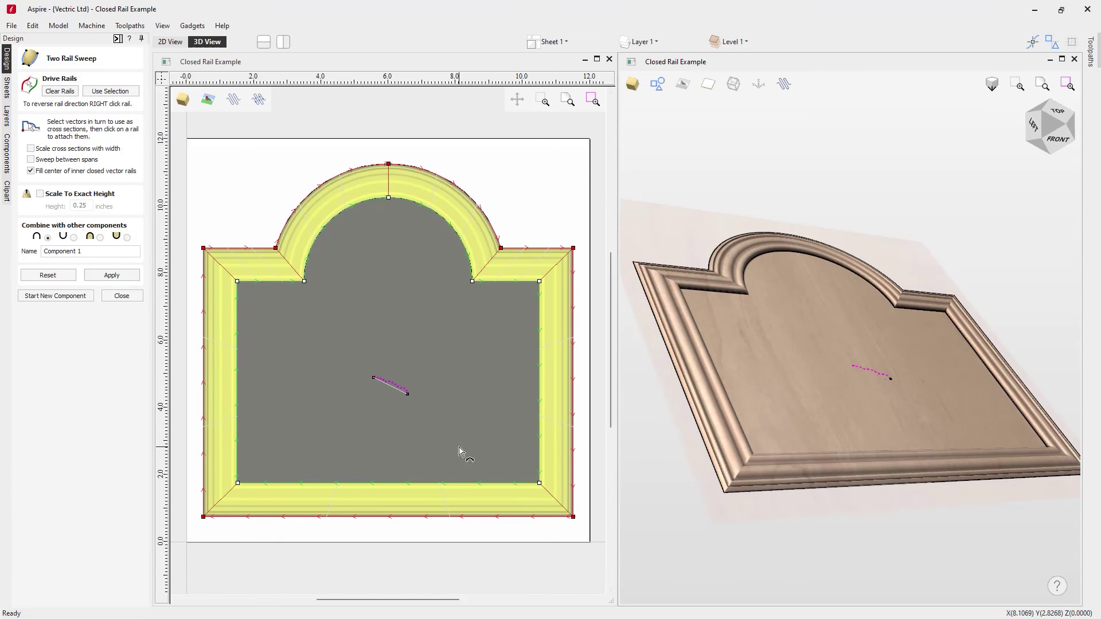
drag(835, 401, 975, 336)
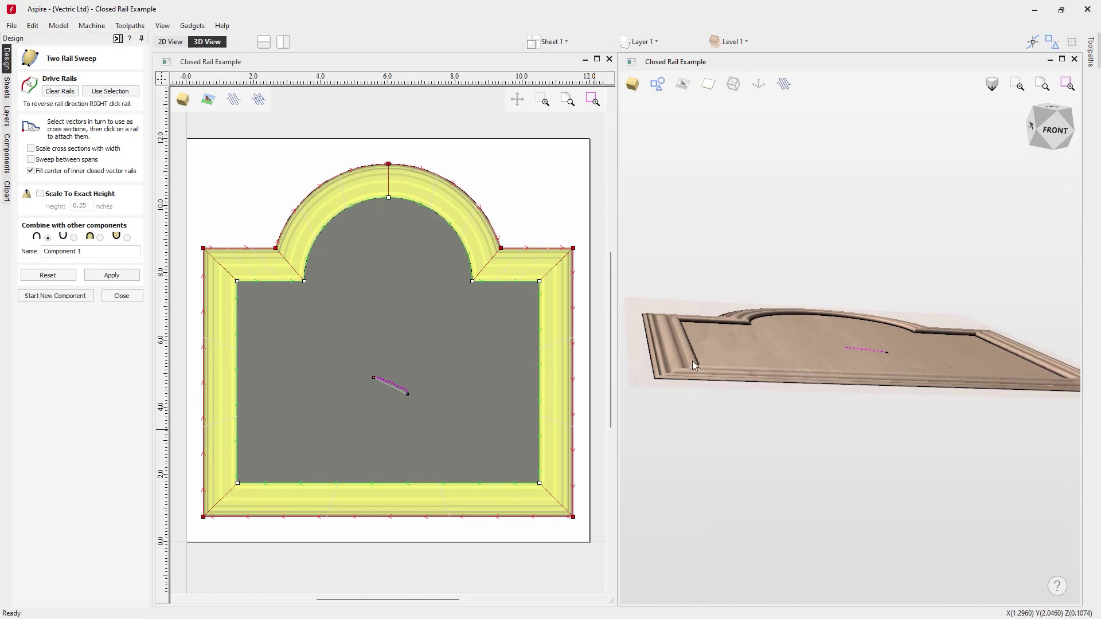
scroll(388, 408, up, 5)
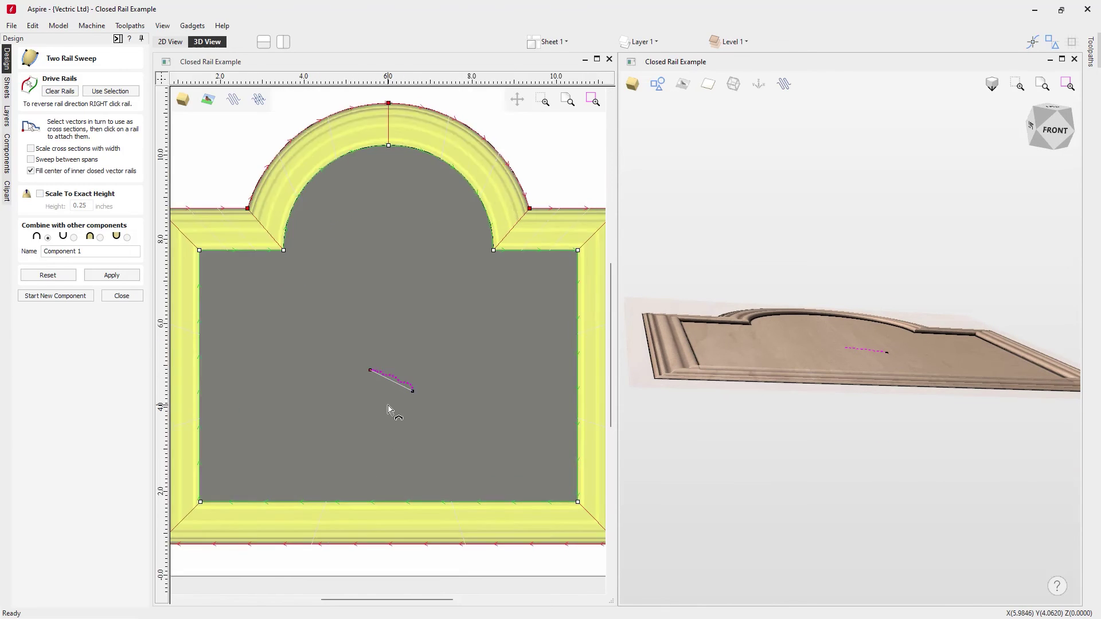
scroll(389, 385, up, 3)
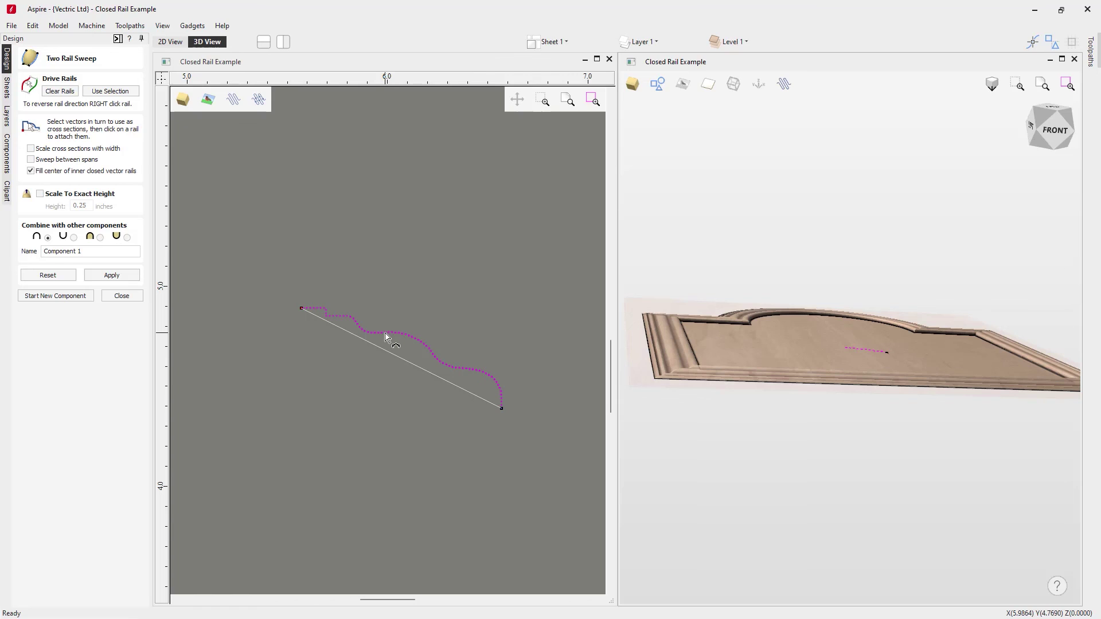
Step: Reset the sweep, clear the drive rails, and node-edit the profile curve
click(51, 275)
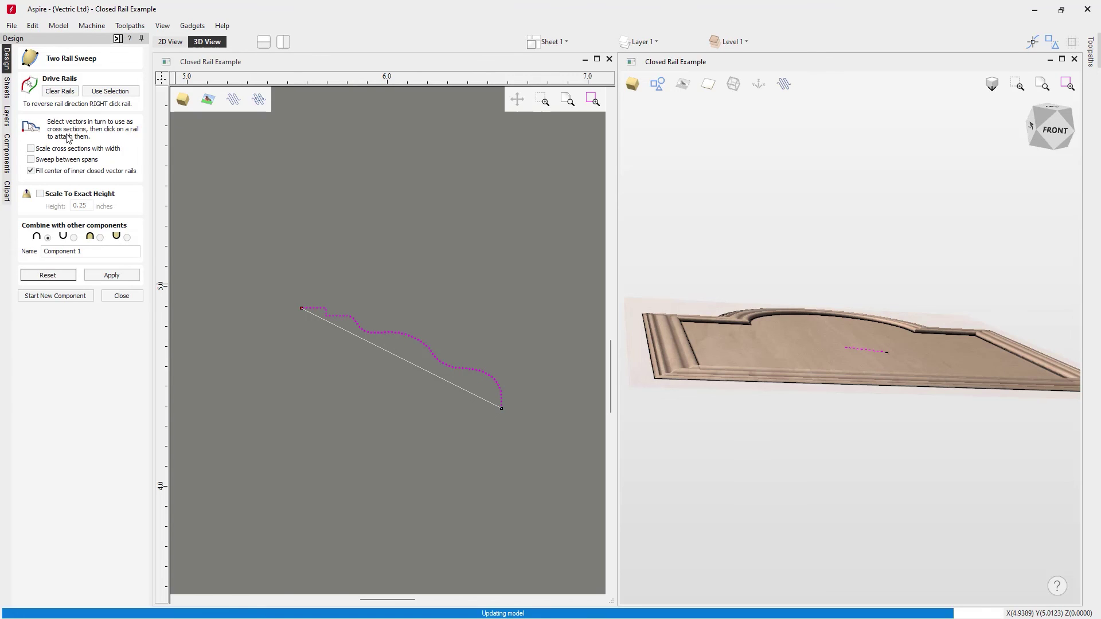
click(72, 91)
click(448, 370)
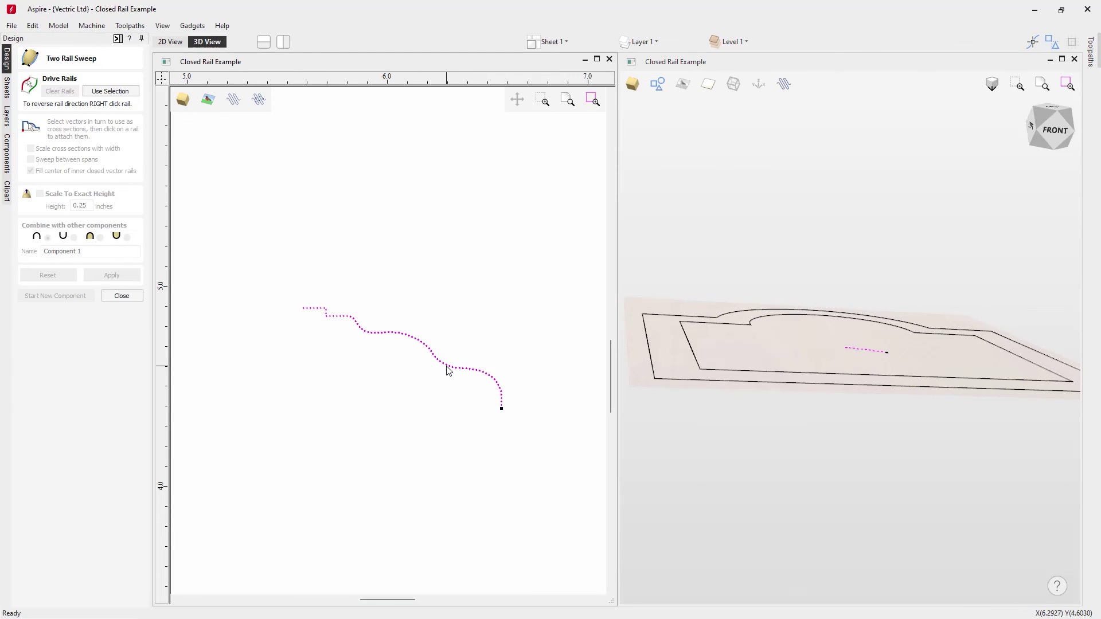
click(448, 370)
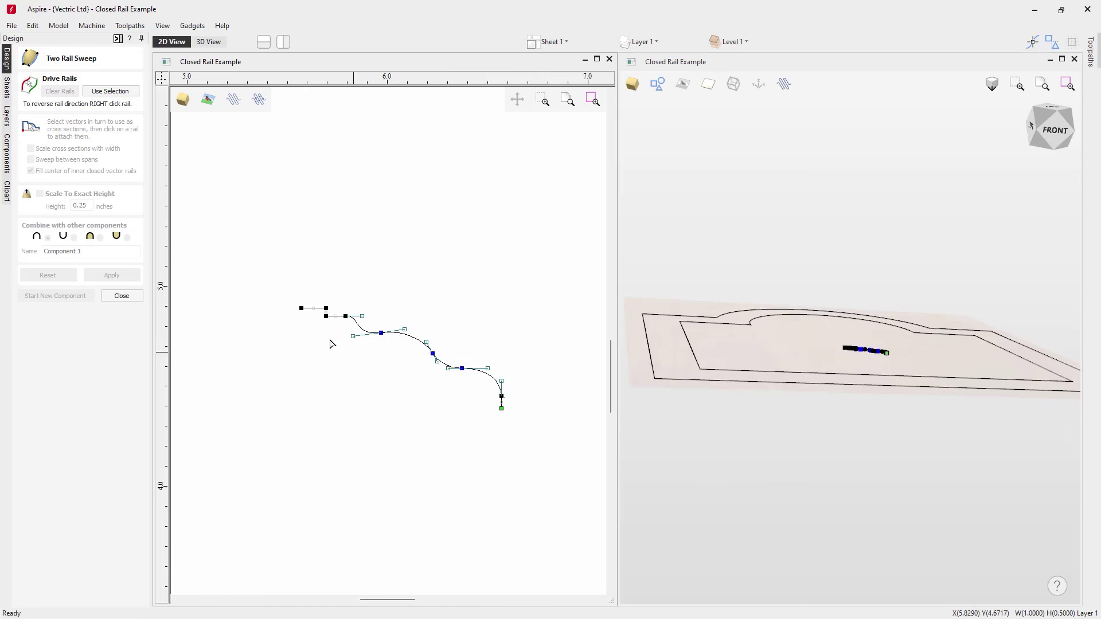
Step: Extend the profile with a 0.5-inch vertical segment dropping from its start node
right_click(302, 308)
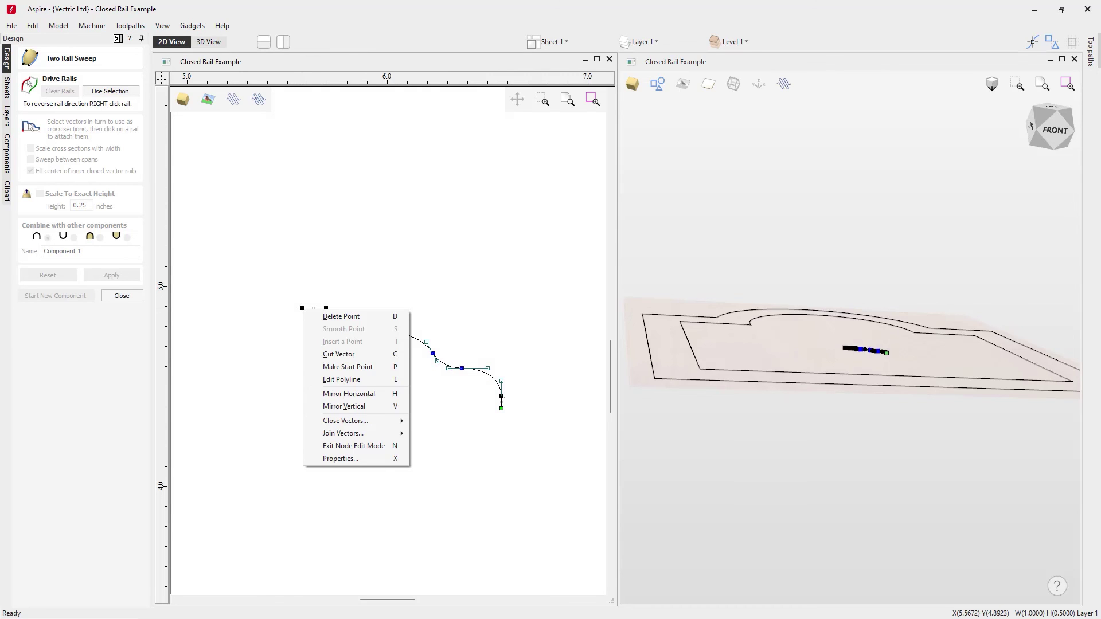
click(347, 379)
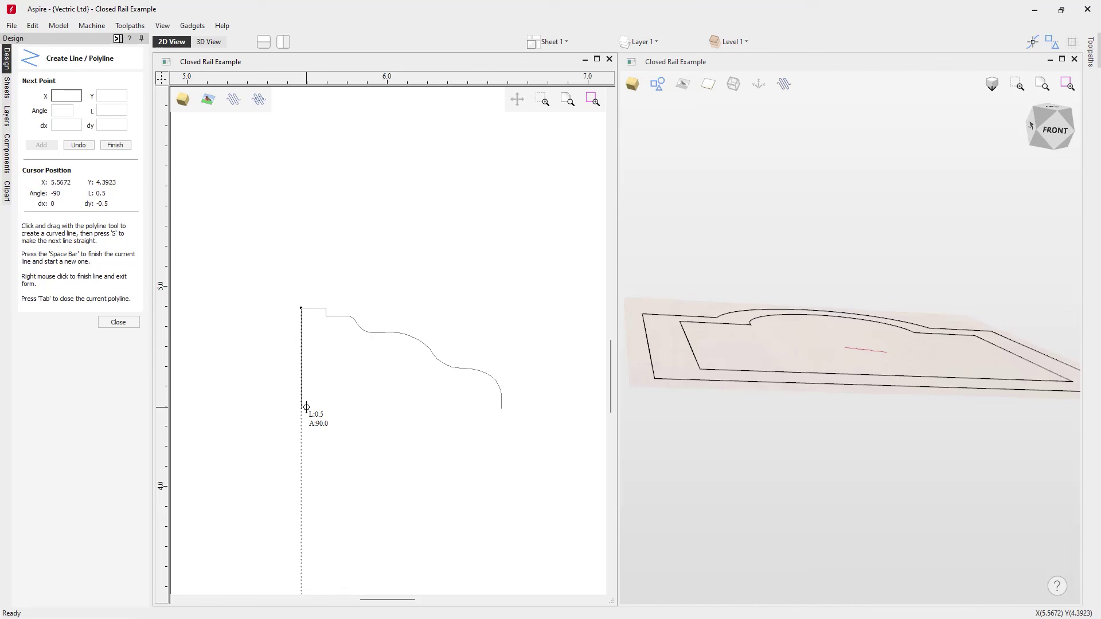
click(306, 407)
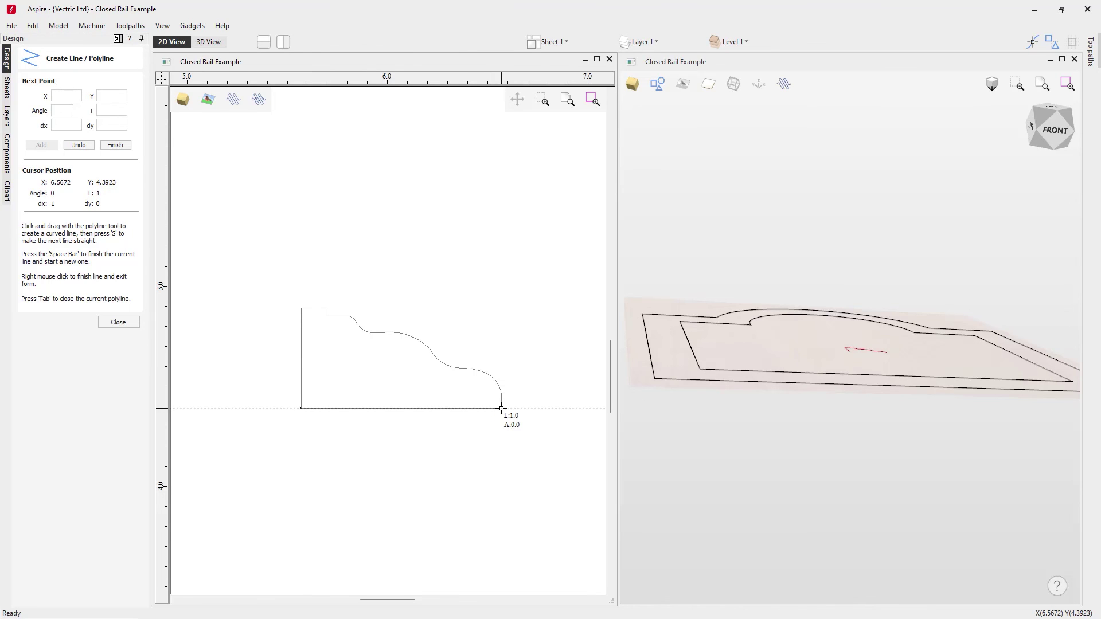
right_click(388, 413)
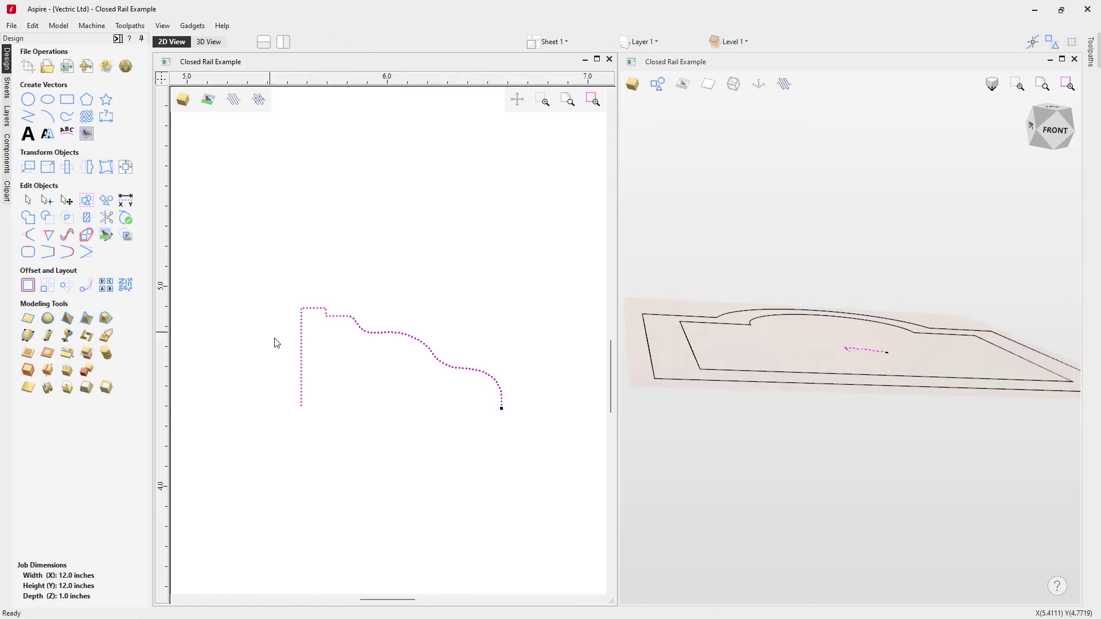
Step: View the job from the top and delete the extra node on the inner rail's bottom edge
click(386, 402)
key(F6)
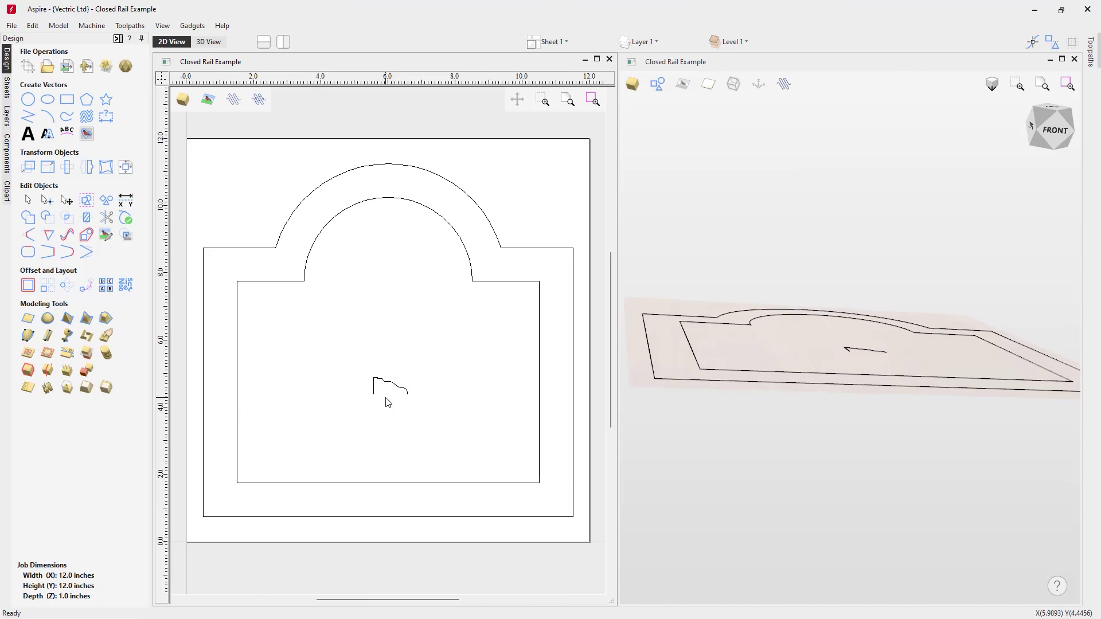
click(1058, 116)
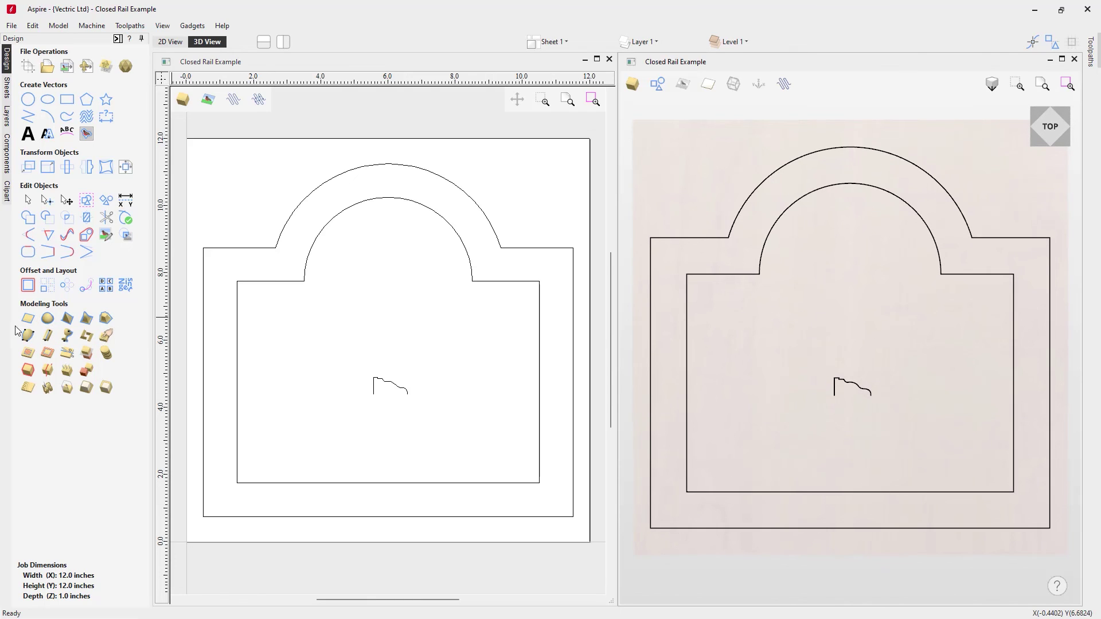
key(F2)
click(405, 485)
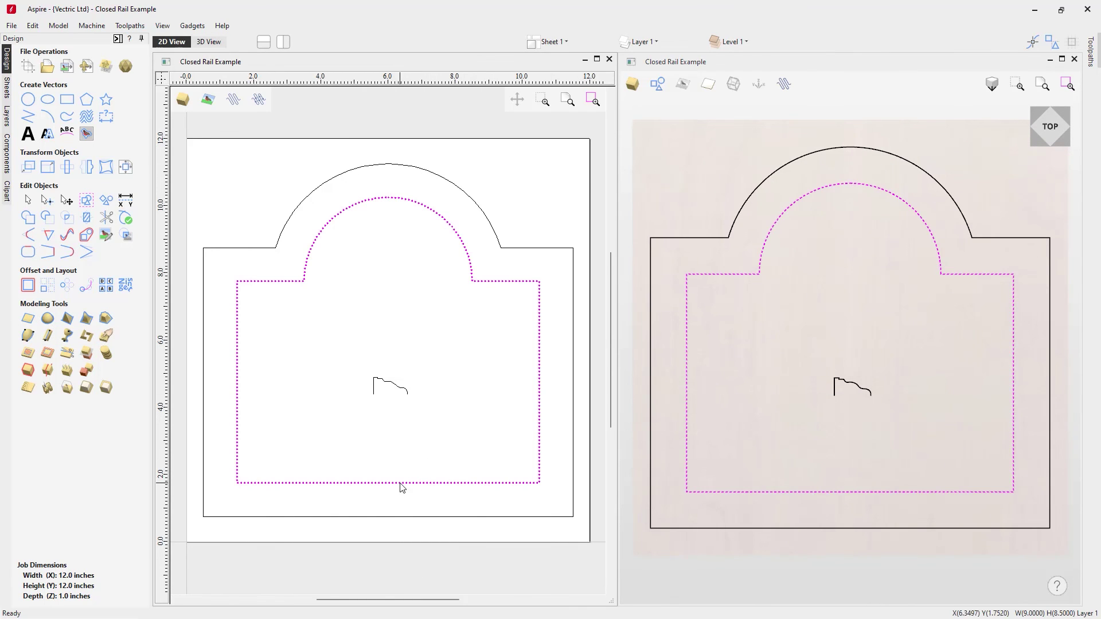
key(n)
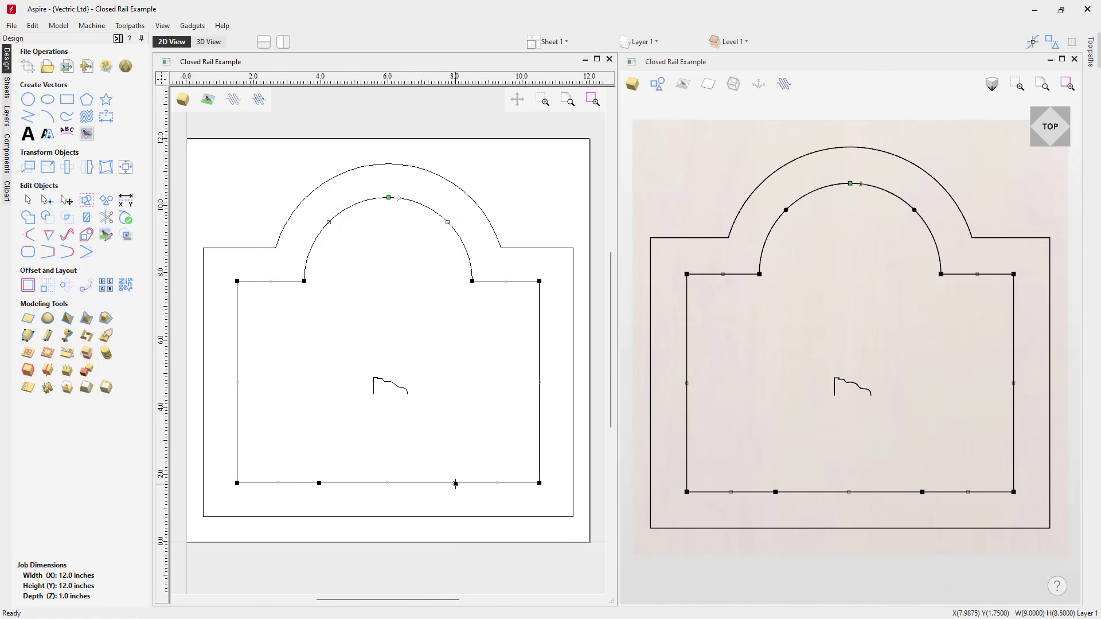
key(d)
click(375, 456)
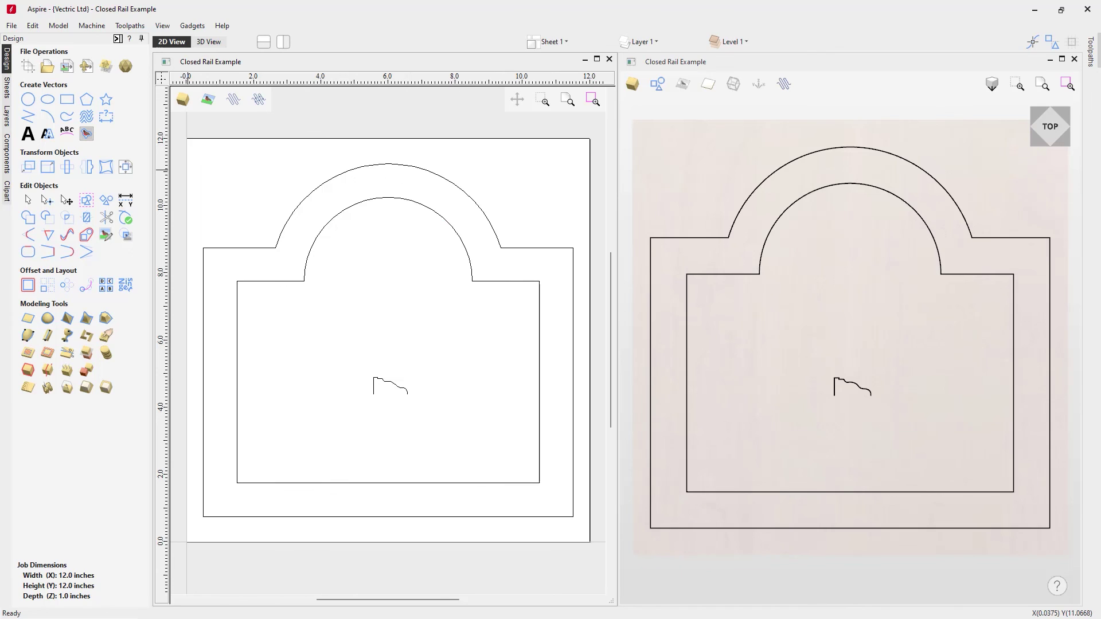
Step: Select the outer and inner arched rails and start a Two Rail Sweep
click(405, 166)
shift+click(397, 198)
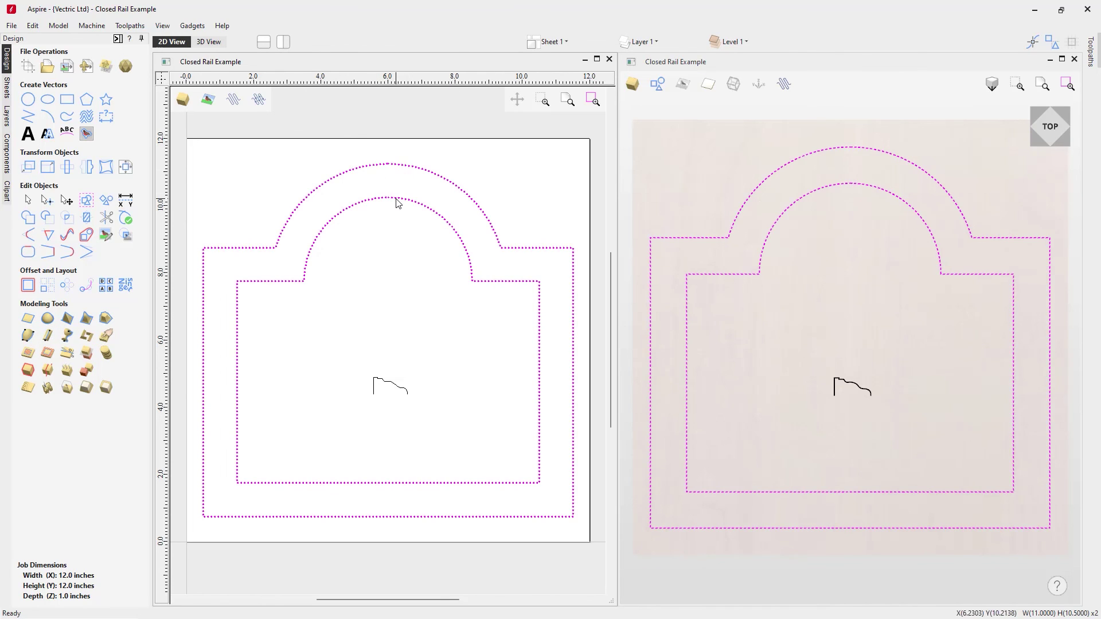
click(30, 339)
Step: Sweep the edited profile added to all rail nodes, then orbit the rebuilt frame
click(117, 92)
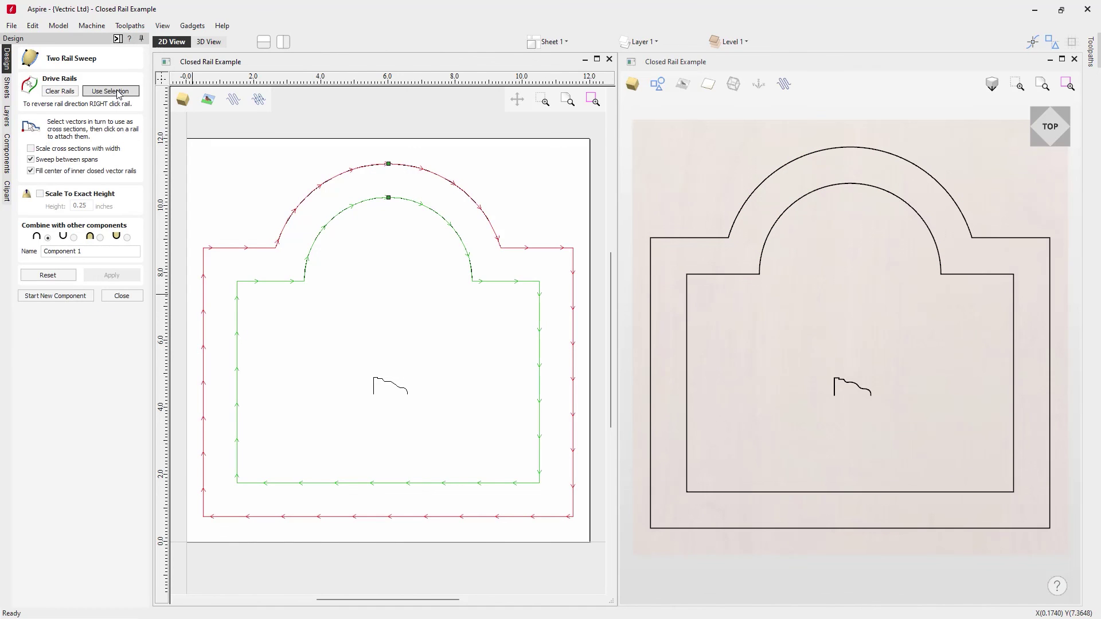
click(401, 392)
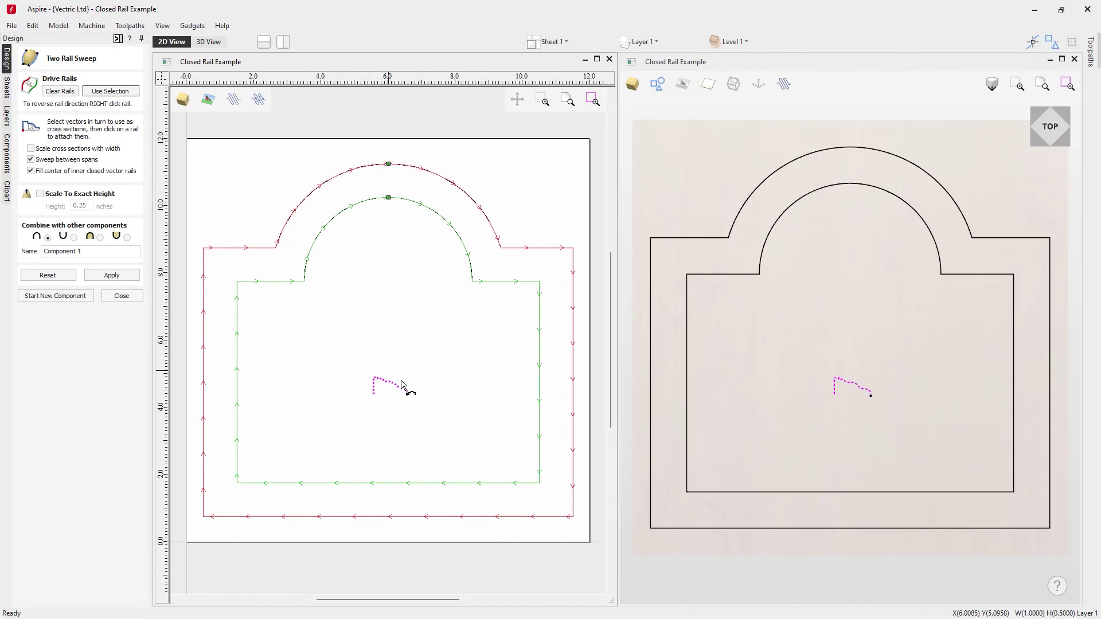
right_click(389, 188)
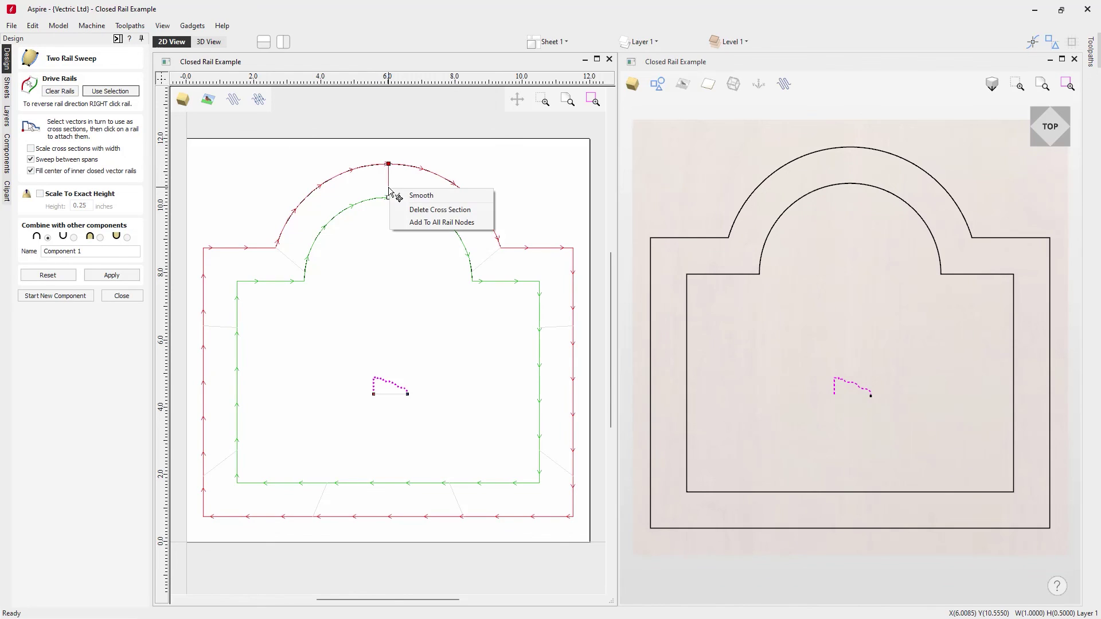
click(447, 223)
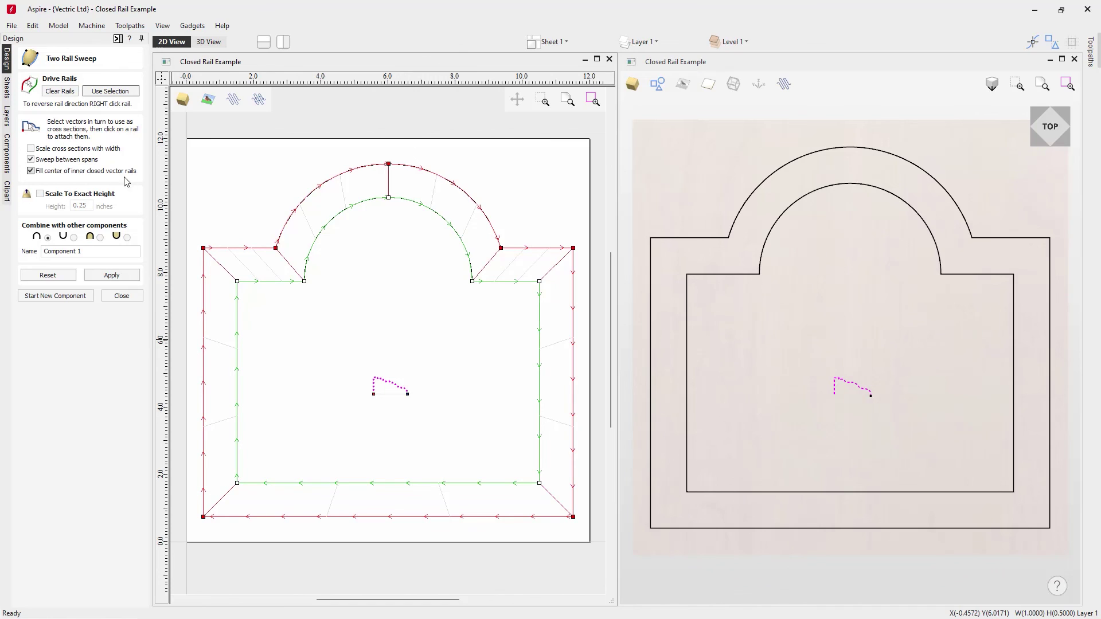
click(115, 276)
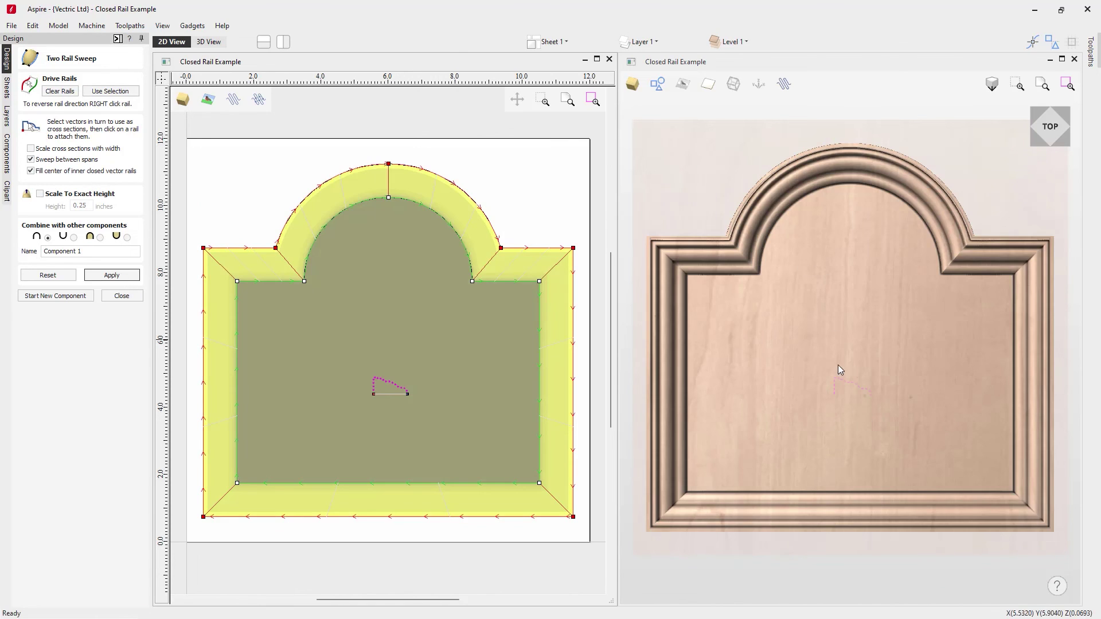
drag(876, 477, 897, 256)
drag(794, 355, 834, 396)
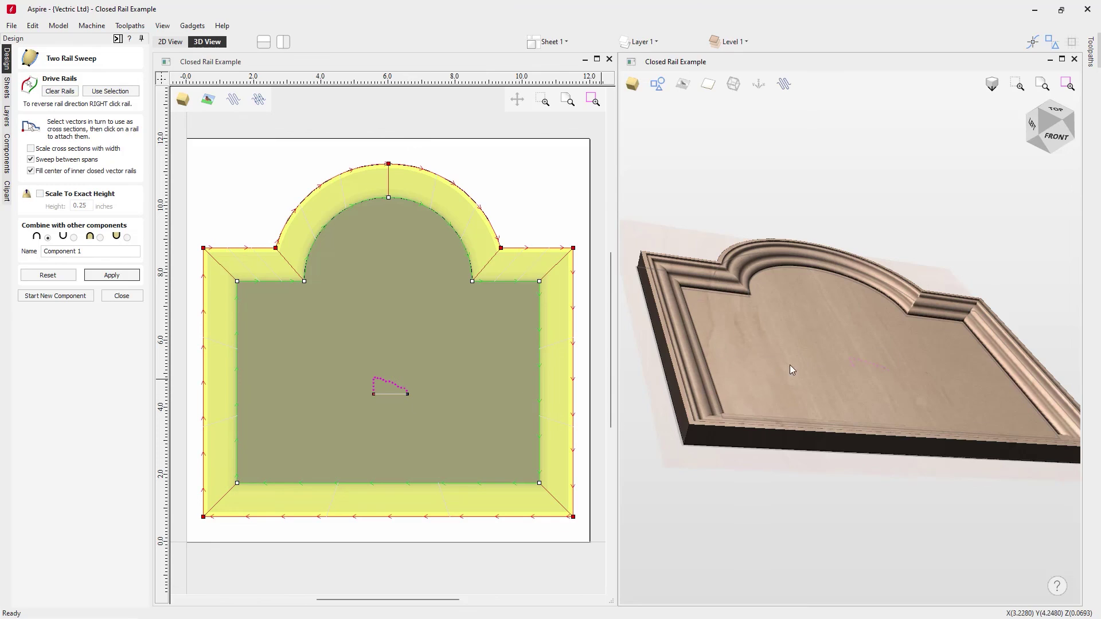
Step: Swap the rail order, reapply the sweep, and hide vectors in the 3D view
right_click(534, 253)
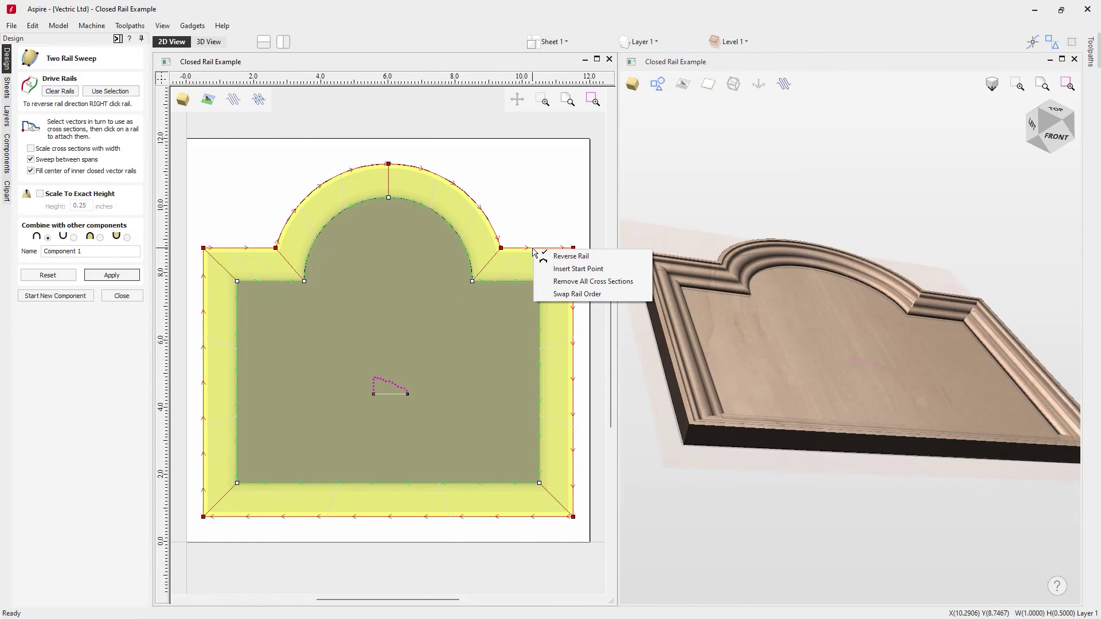
click(562, 293)
click(112, 275)
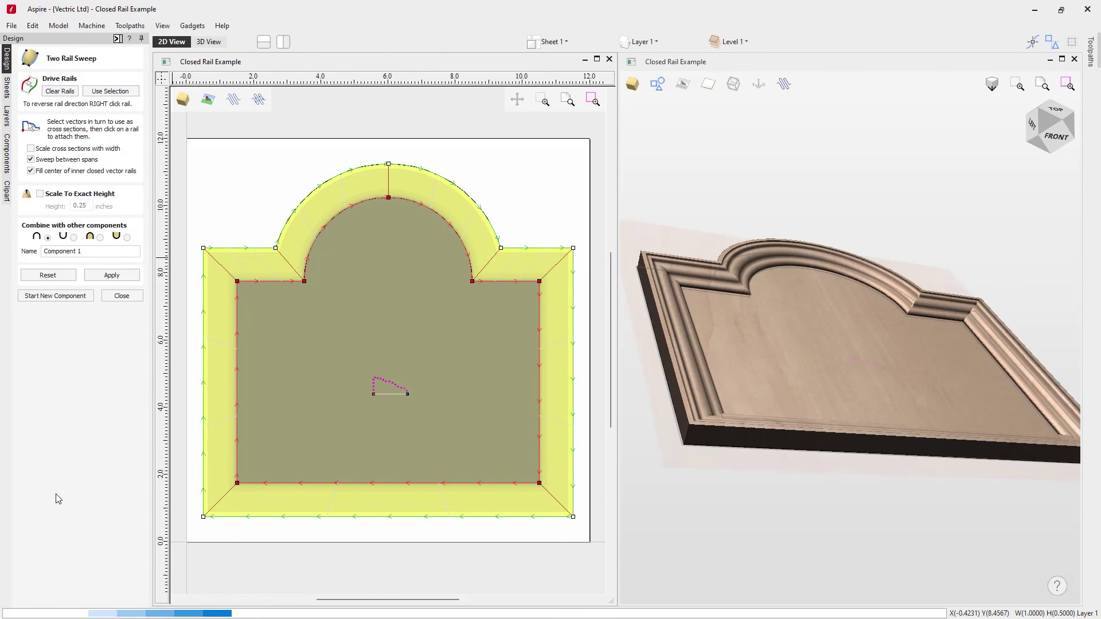
drag(833, 344, 672, 285)
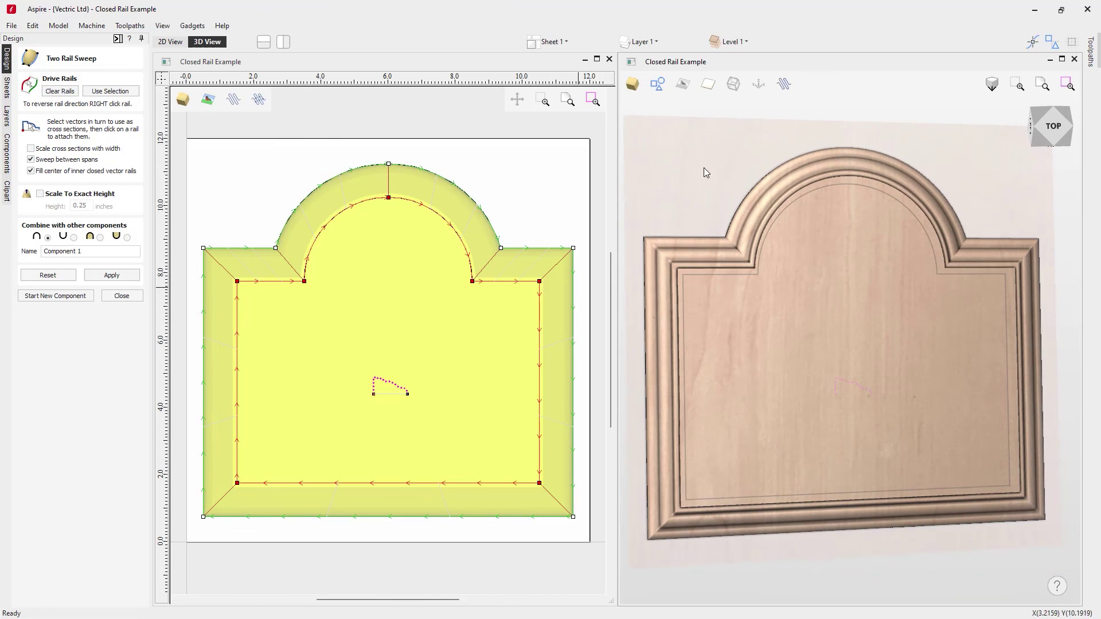
click(660, 85)
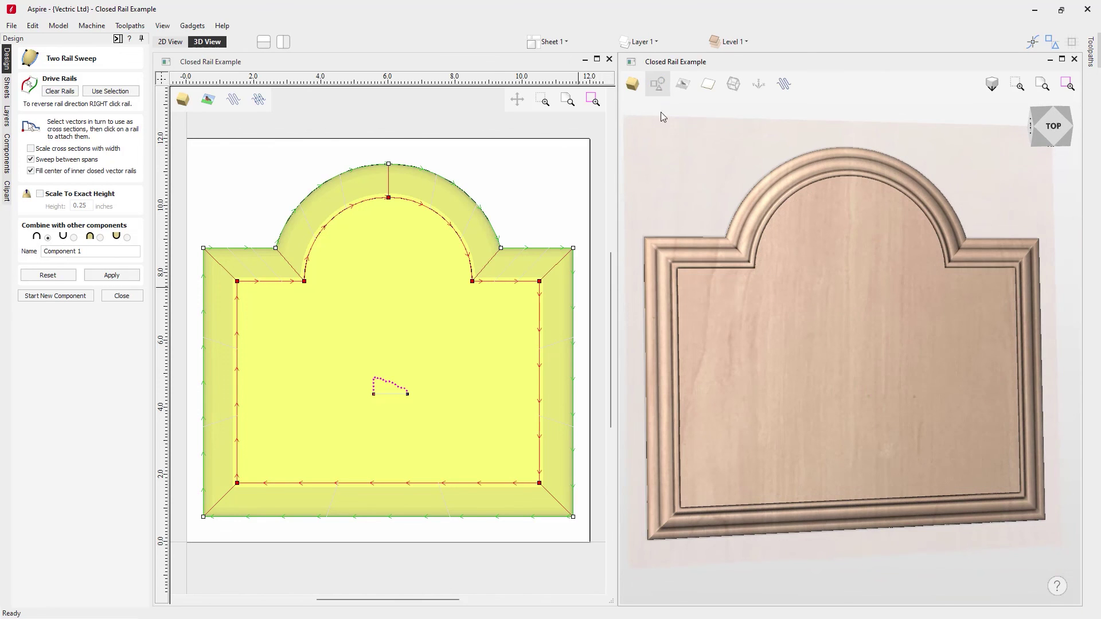
drag(779, 377, 972, 178)
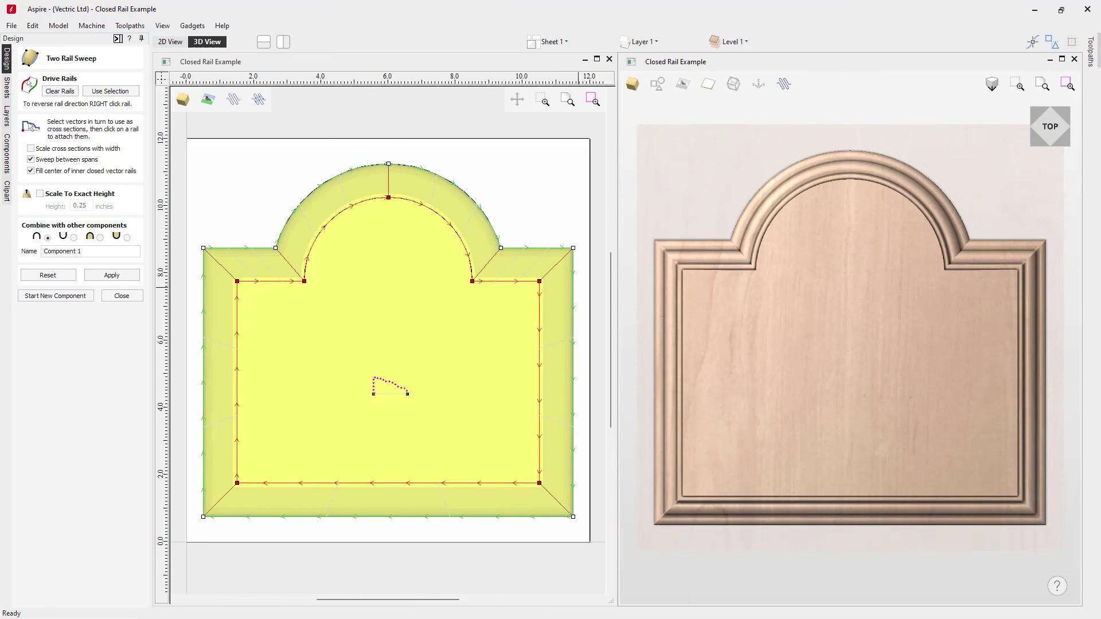